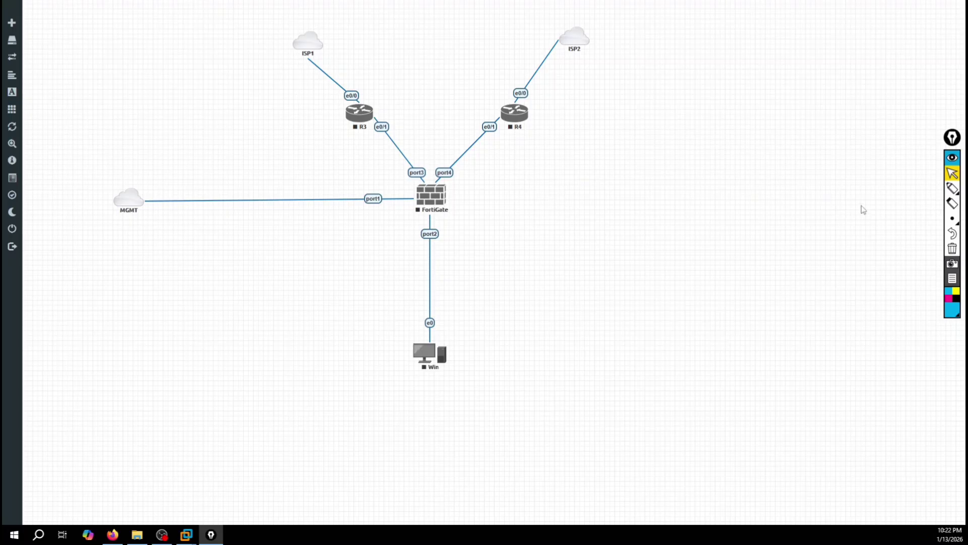
Handwrite "1 SD-WAN" beside the topology with the pen, and "SDN" above it with an arrow leading down to it.
click(946, 220)
click(890, 224)
key(ctrl+alt+g)
mouse_move(616, 125)
mouse_down()
mouse_move(640, 141)
mouse_move(739, 119)
mouse_move(731, 125)
mouse_move(758, 105)
mouse_up()
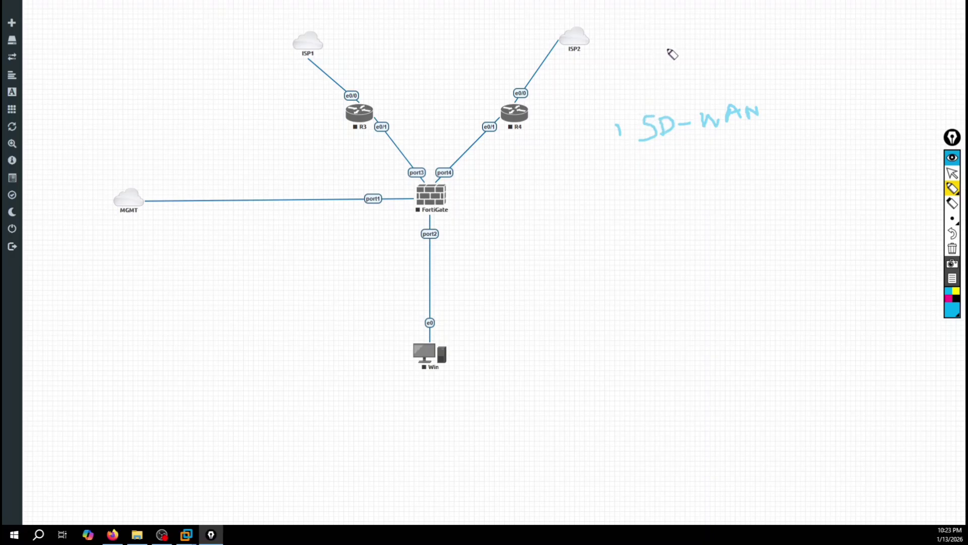
mouse_move(677, 47)
mouse_down()
mouse_move(668, 70)
mouse_move(681, 68)
mouse_move(689, 47)
mouse_move(684, 69)
mouse_move(705, 43)
mouse_move(713, 57)
mouse_move(716, 41)
mouse_up()
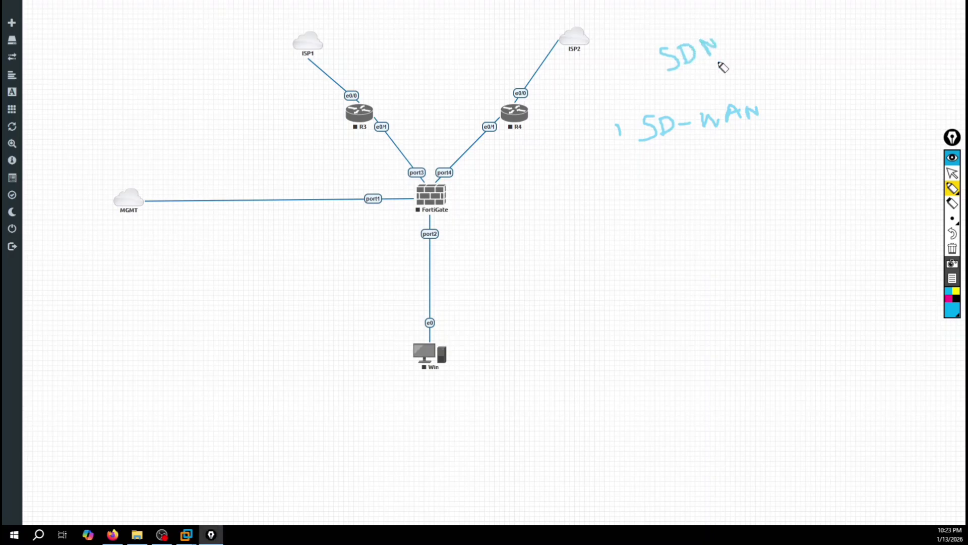
mouse_move(690, 72)
mouse_down()
mouse_move(687, 98)
mouse_move(699, 87)
mouse_up()
Sketch three site boxes labelled A, B and HQ beneath the SD-WAN heading, and undo the stray stroke through the HQ label.
mouse_move(587, 268)
mouse_down()
mouse_move(586, 290)
mouse_move(609, 270)
mouse_move(608, 285)
mouse_move(586, 289)
mouse_up()
drag(592, 315, 603, 309)
mouse_move(584, 190)
mouse_down()
mouse_move(583, 206)
mouse_move(612, 206)
mouse_move(587, 207)
mouse_move(598, 216)
mouse_move(593, 228)
mouse_up()
mouse_move(742, 221)
mouse_down()
mouse_move(742, 244)
mouse_move(784, 221)
mouse_move(751, 245)
mouse_move(787, 259)
mouse_move(754, 256)
mouse_up()
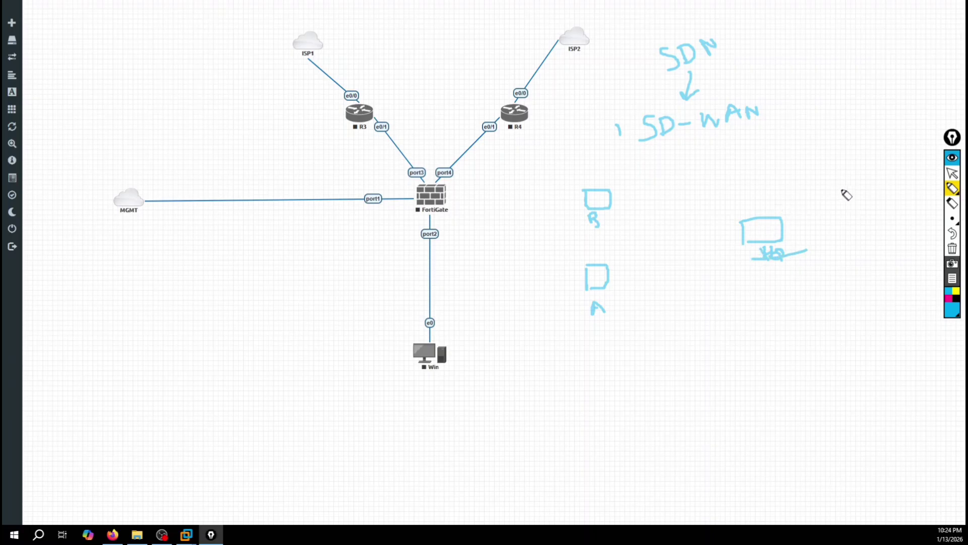
click(951, 219)
click(952, 233)
Draw a cloud labelled 1 between the sites and link it to HQ, B and A.
mouse_move(664, 177)
mouse_down()
mouse_move(694, 164)
mouse_move(670, 194)
mouse_move(655, 184)
mouse_move(672, 180)
mouse_up()
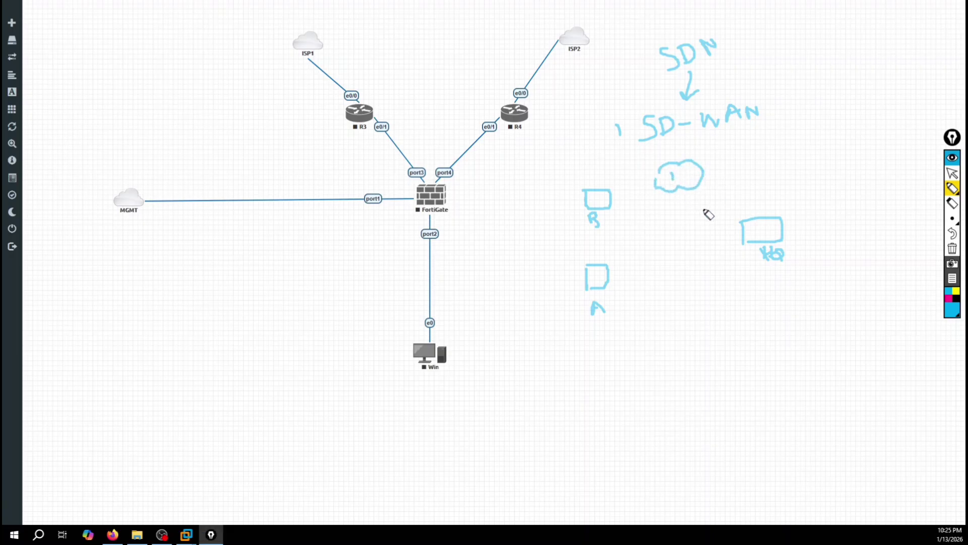
mouse_move(742, 220)
mouse_down()
mouse_move(698, 184)
mouse_move(611, 200)
mouse_up()
drag(676, 191, 609, 265)
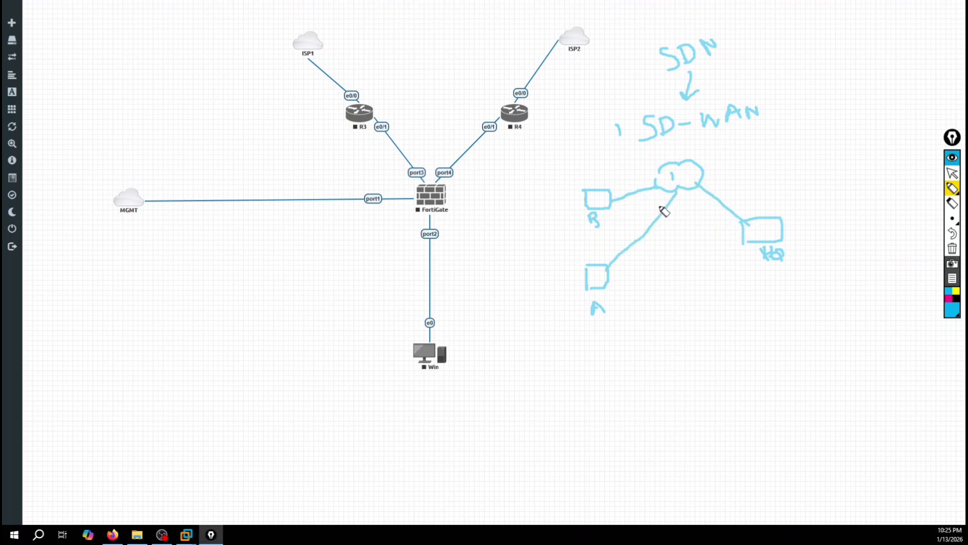
drag(740, 226, 611, 211)
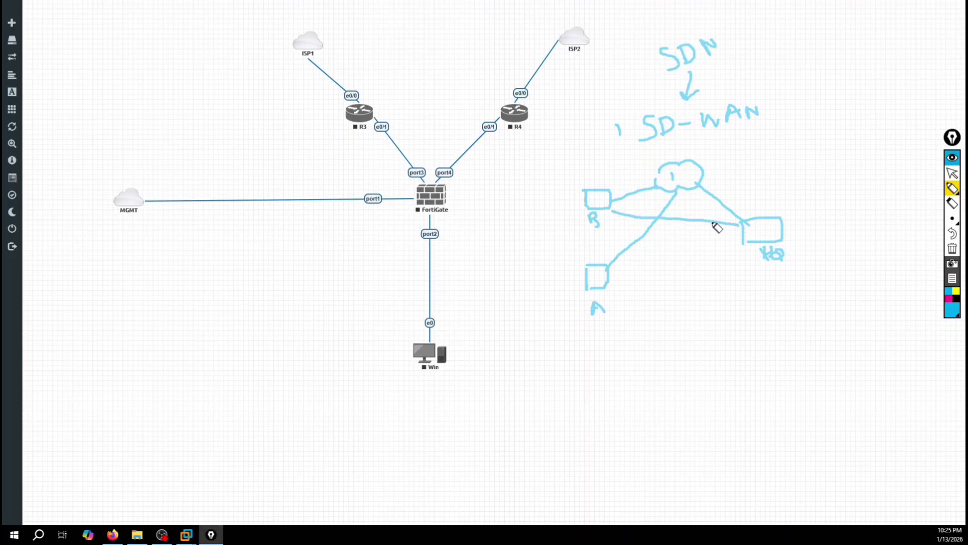
drag(731, 227, 621, 267)
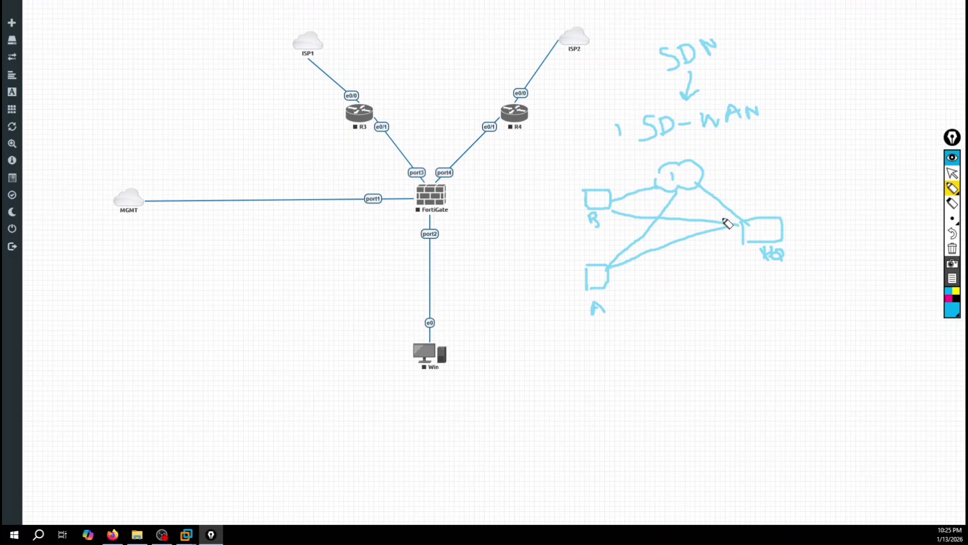
click(951, 234)
click(950, 234)
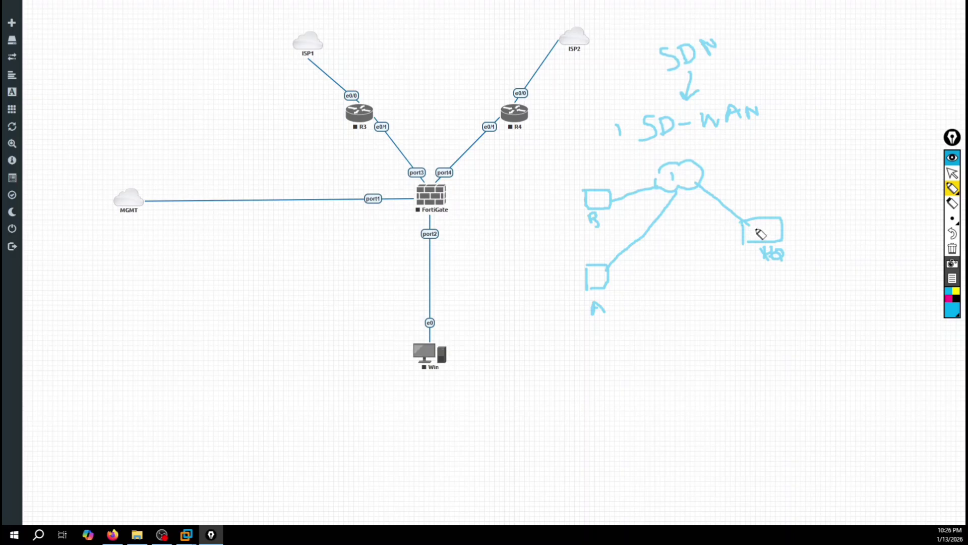
Draw a server box labelled App linked to HQ, and a client box linked to site B.
mouse_move(781, 234)
mouse_down()
mouse_move(823, 239)
mouse_move(833, 262)
mouse_move(847, 258)
mouse_up()
drag(582, 206, 528, 230)
mouse_move(500, 240)
mouse_down()
mouse_move(501, 251)
mouse_move(518, 252)
mouse_up()
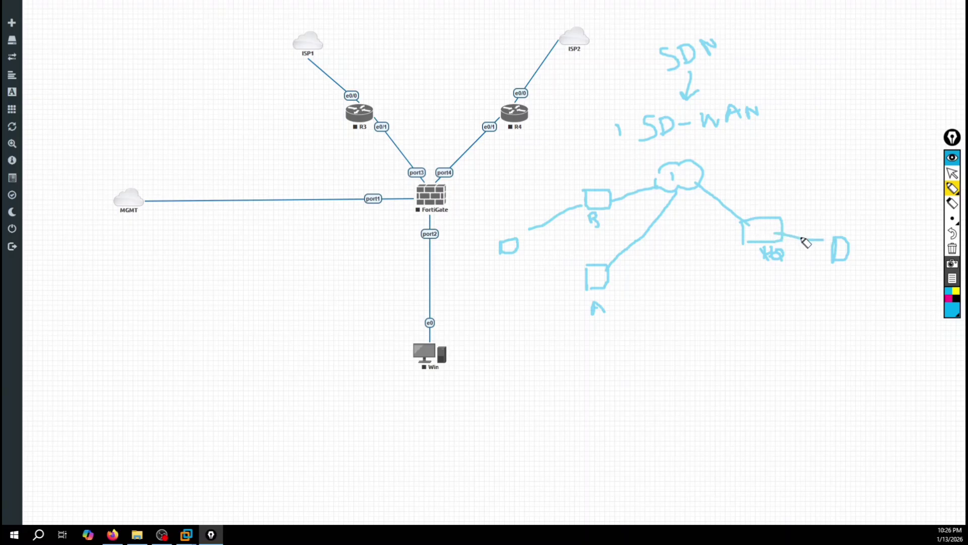
mouse_move(837, 238)
mouse_down()
mouse_move(845, 263)
mouse_move(849, 254)
mouse_move(900, 245)
mouse_move(894, 251)
mouse_up()
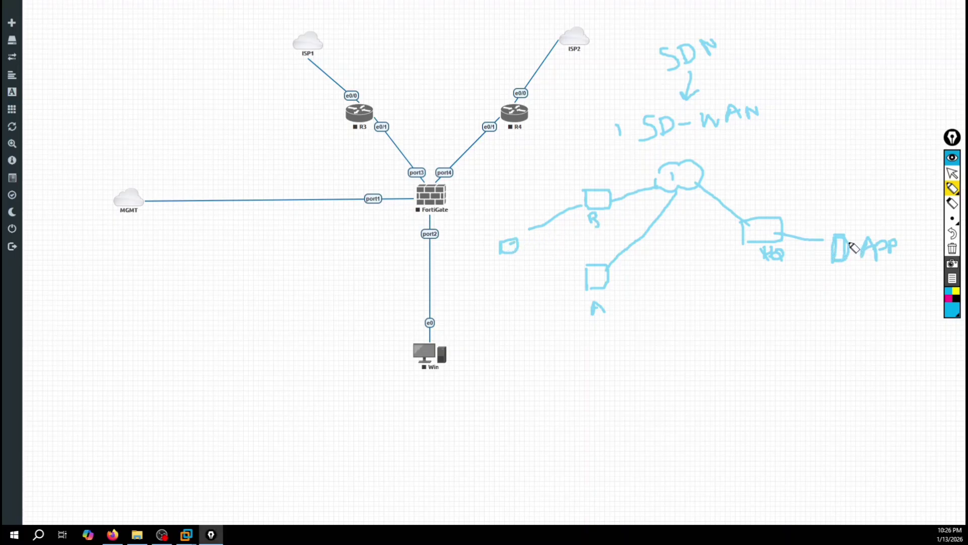
drag(524, 241, 585, 201)
Handwrite "100ms" with an upward arrow above the App server and add further marks below it and at site B.
mouse_move(829, 69)
mouse_down()
mouse_move(830, 85)
mouse_move(863, 71)
mouse_move(899, 84)
mouse_move(903, 56)
mouse_up()
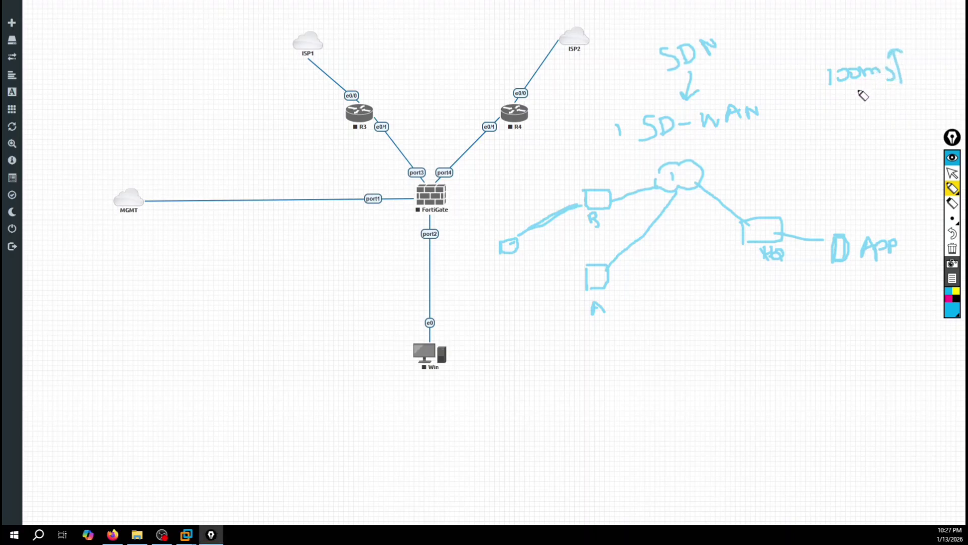
drag(854, 89, 890, 115)
drag(591, 212, 597, 226)
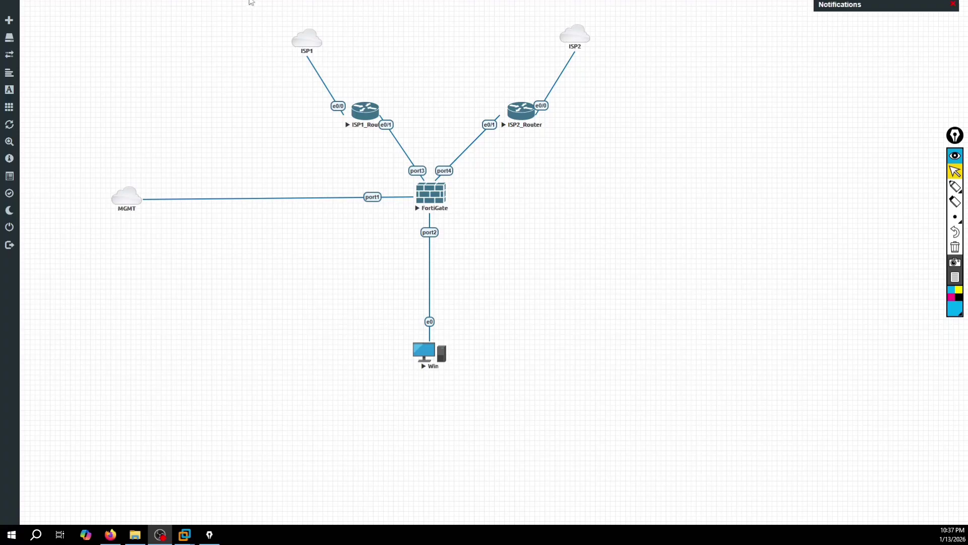
Switch to the FG-HQ FortiGate web interface and open its network interface list.
click(250, 1)
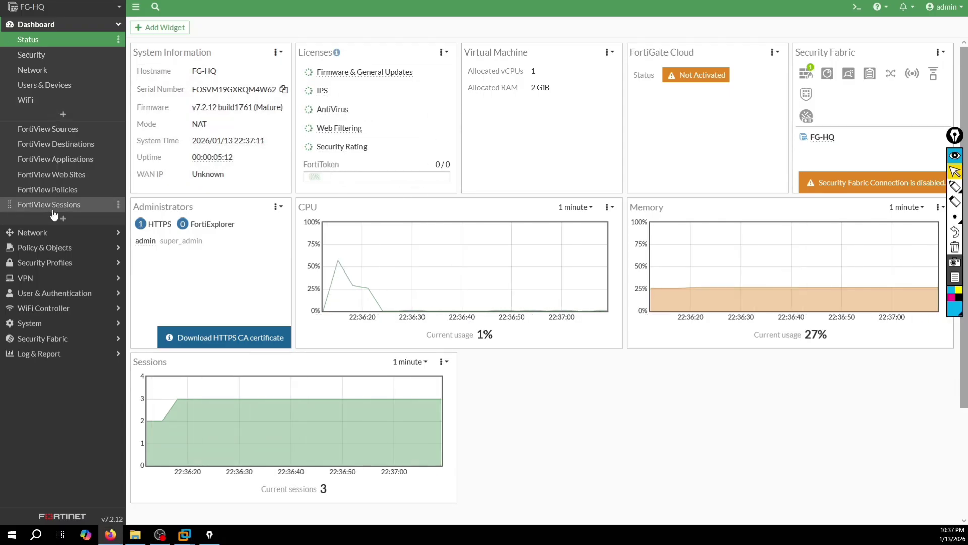
click(31, 232)
click(43, 60)
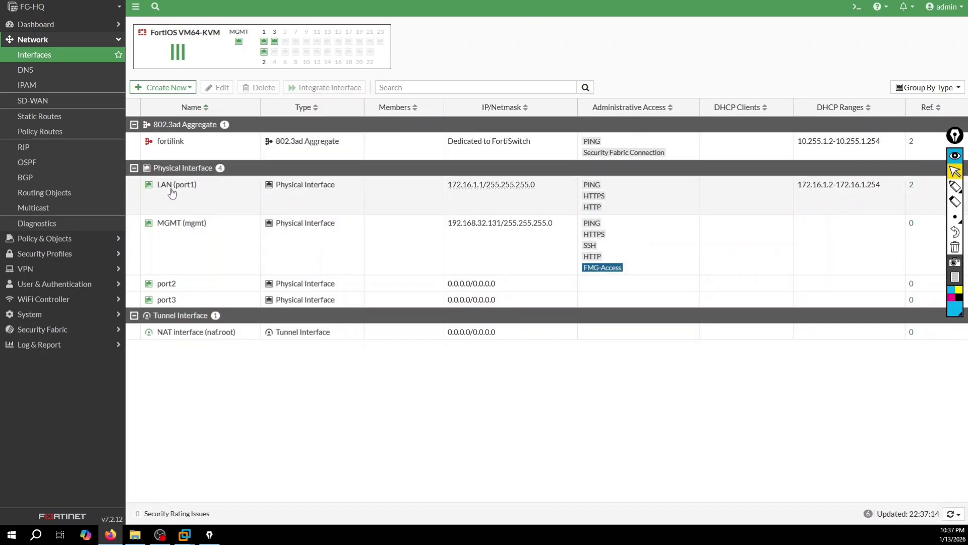
Compare the FortiGate's physical interfaces with the port connections in the lab topology.
key(ctrl+Tab)
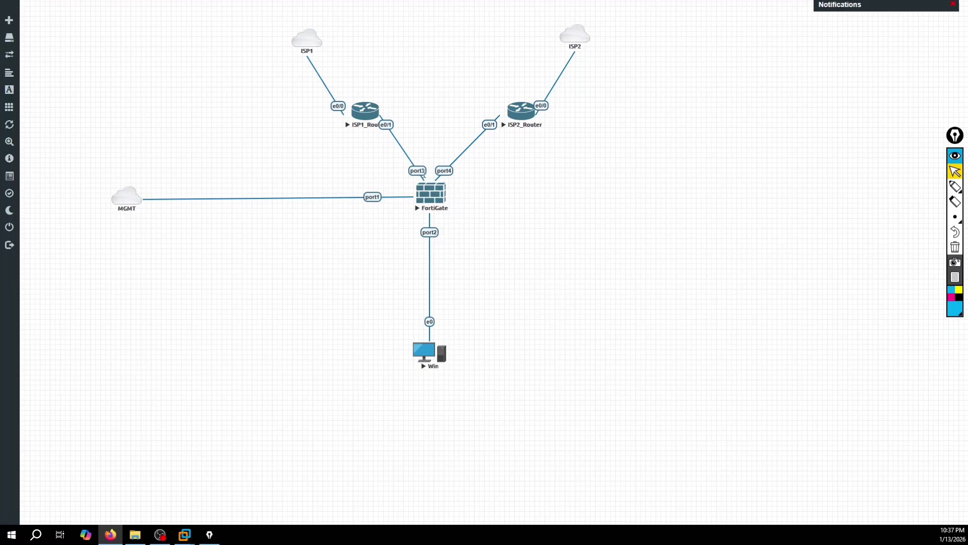
click(216, 0)
click(241, 7)
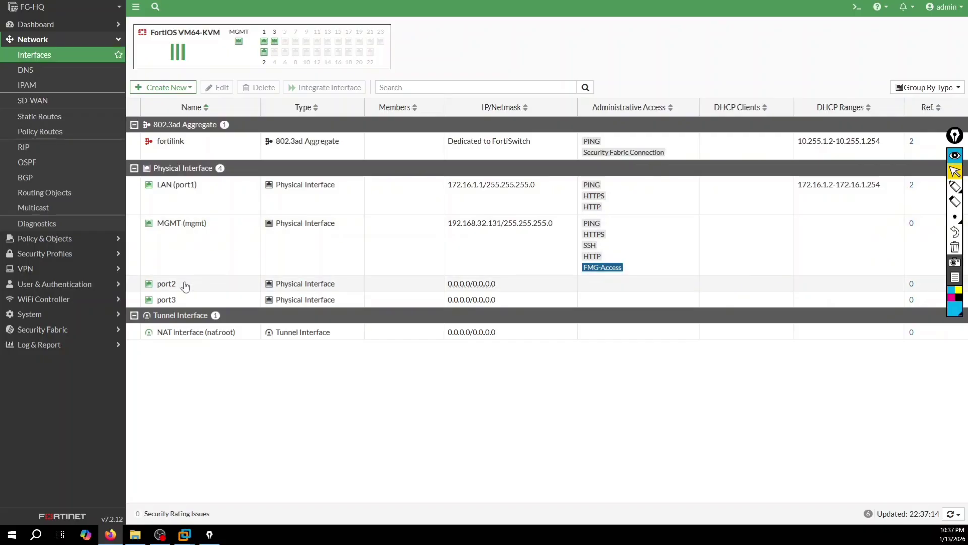
click(75, 7)
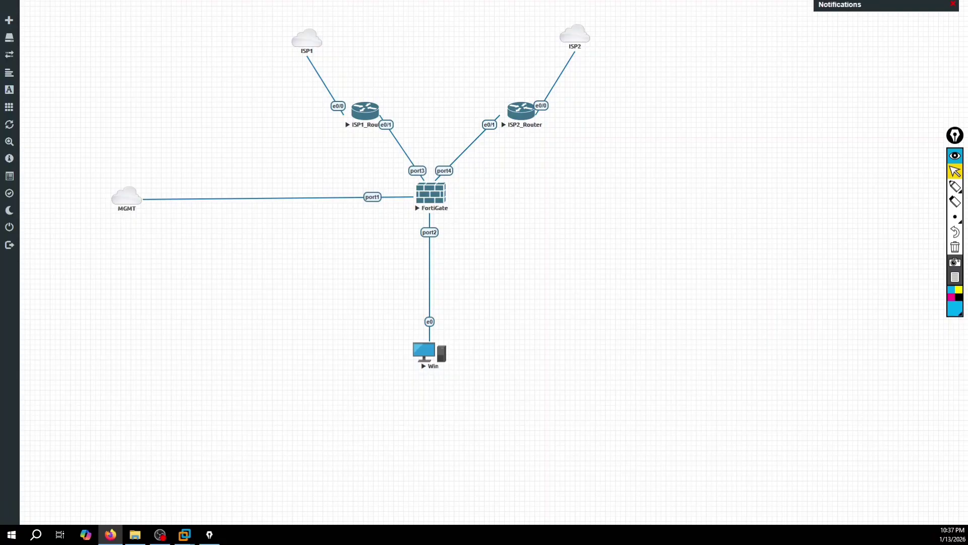
click(235, 6)
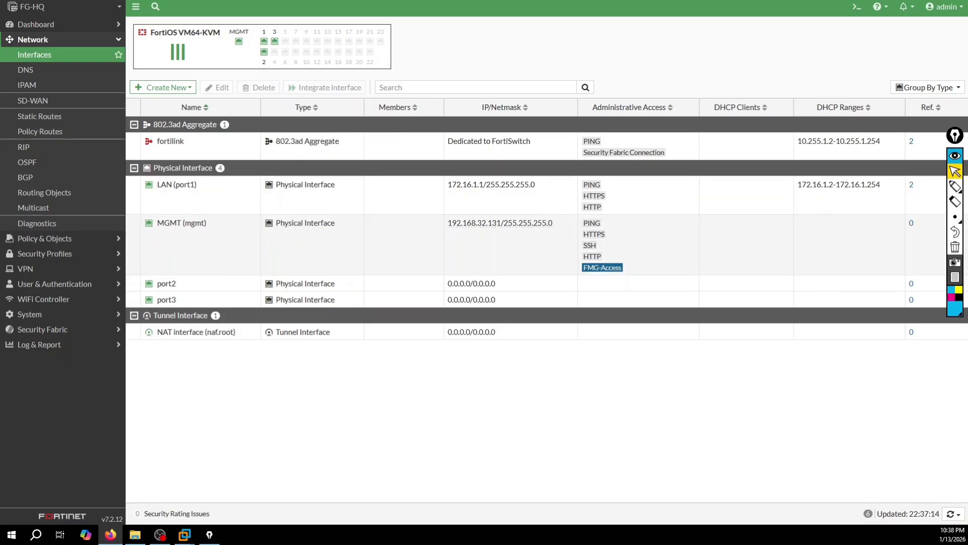
Add a text label "10.50.50.1/24" with a light yellow background to the lab topology and place it beneath ISP1_Router.
key(ctrl+Tab)
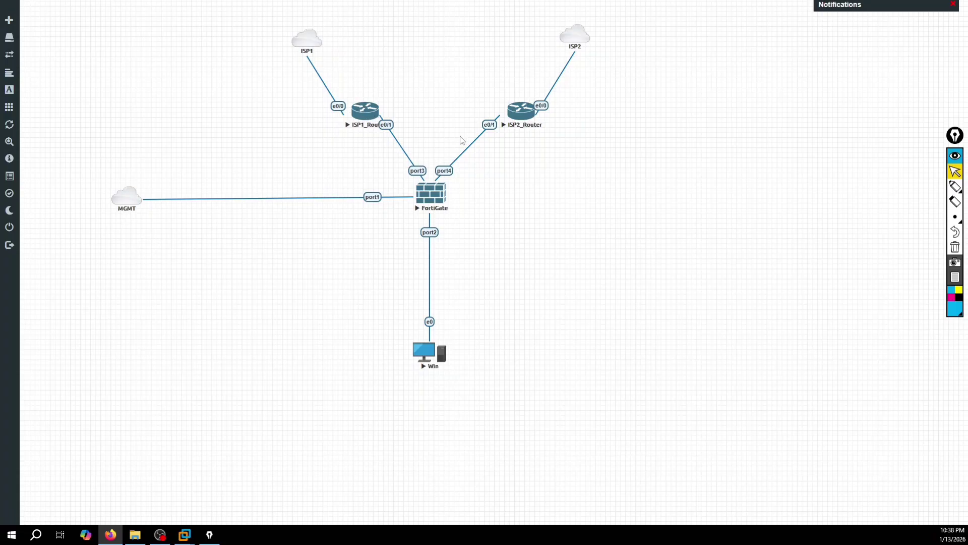
right_click(569, 169)
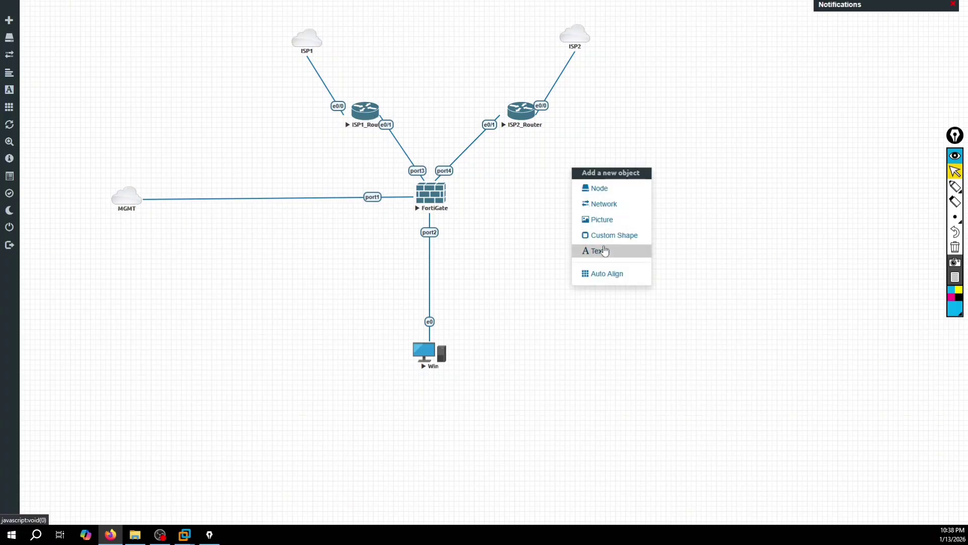
click(604, 251)
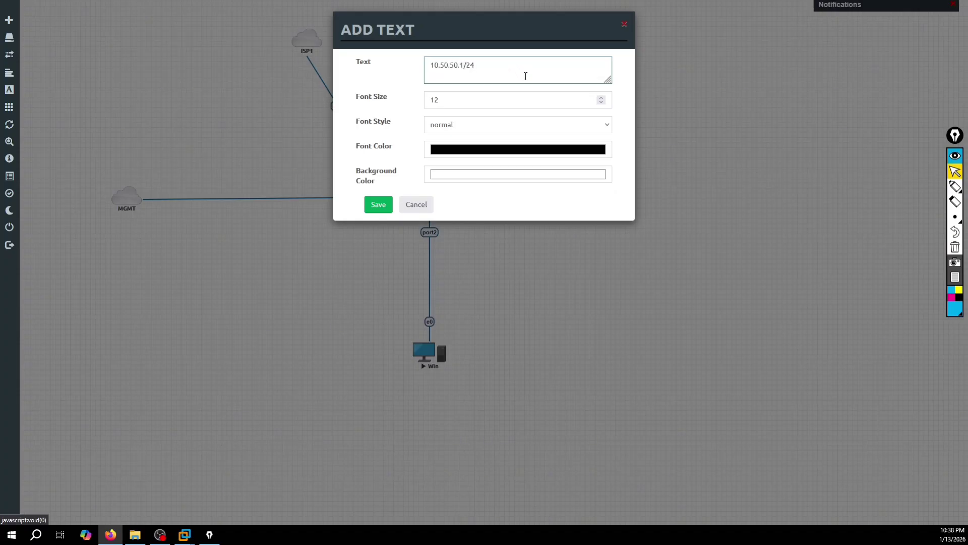
click(488, 183)
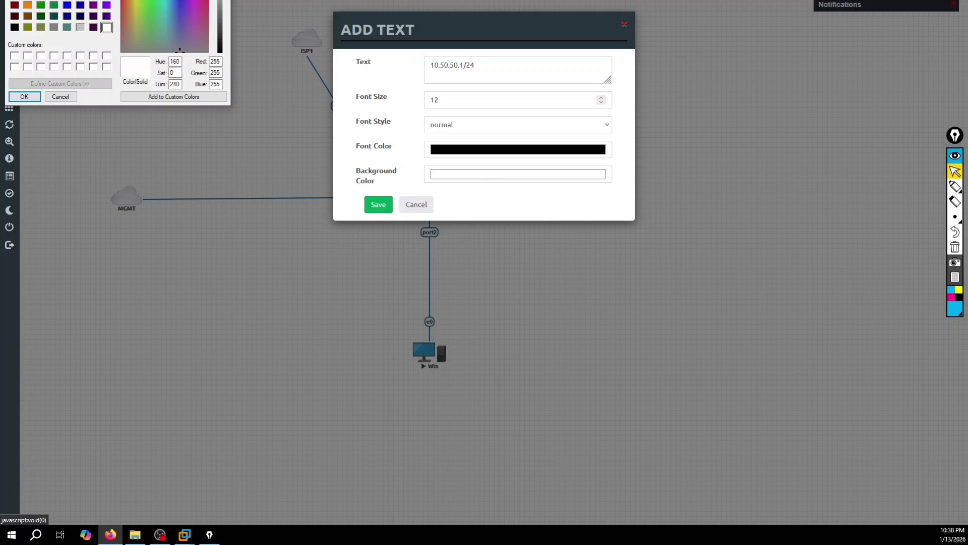
click(28, 0)
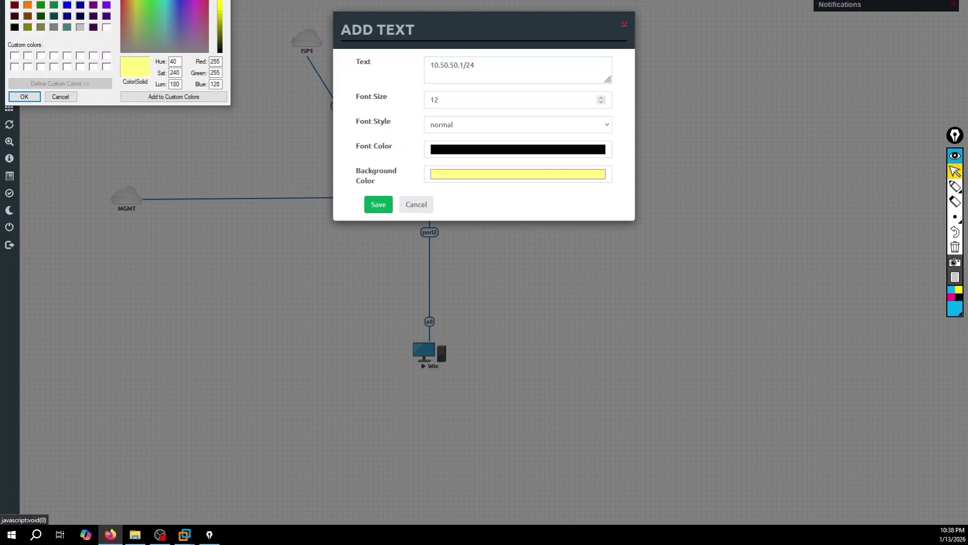
click(28, 98)
click(374, 202)
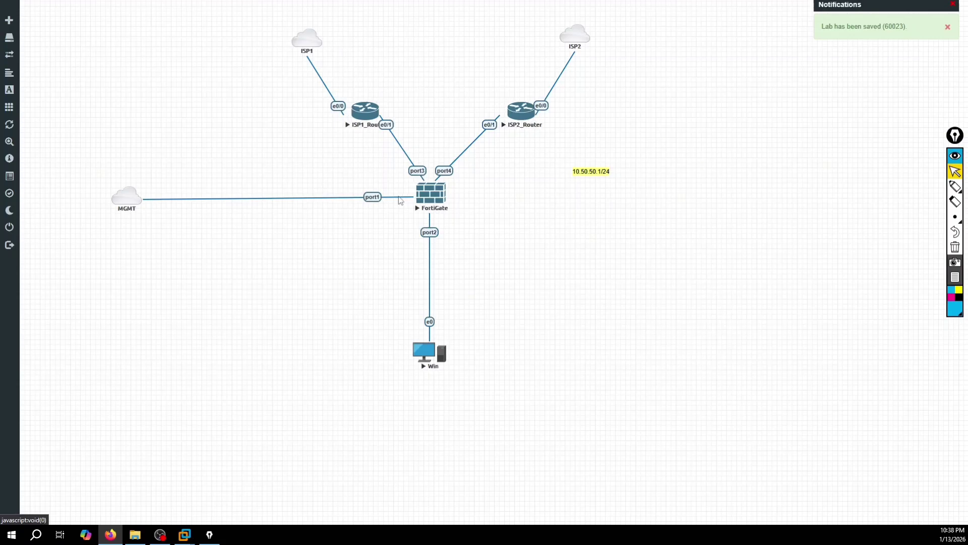
drag(568, 168, 370, 148)
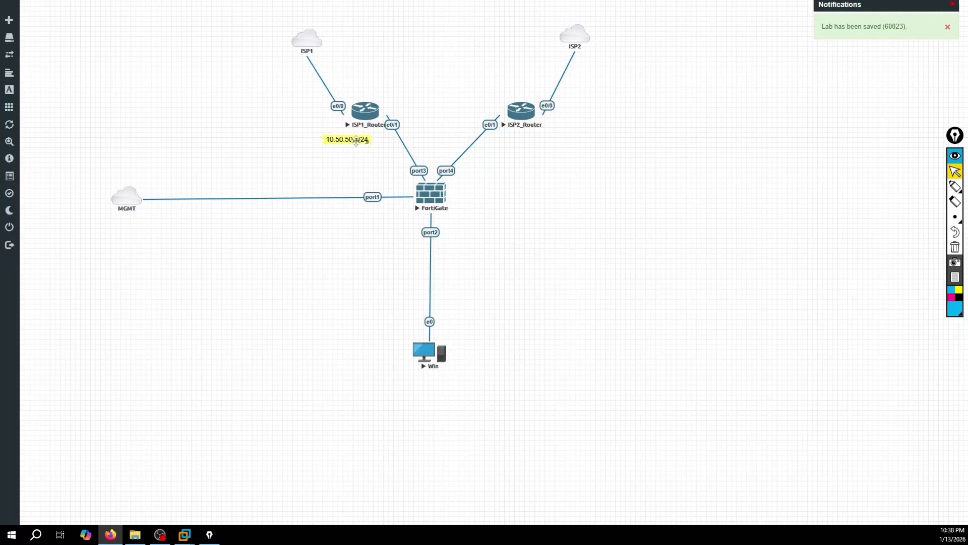
Duplicate the 10.50.50.1/24 label and place the copy beneath ISP2_Router.
right_click(355, 140)
click(387, 161)
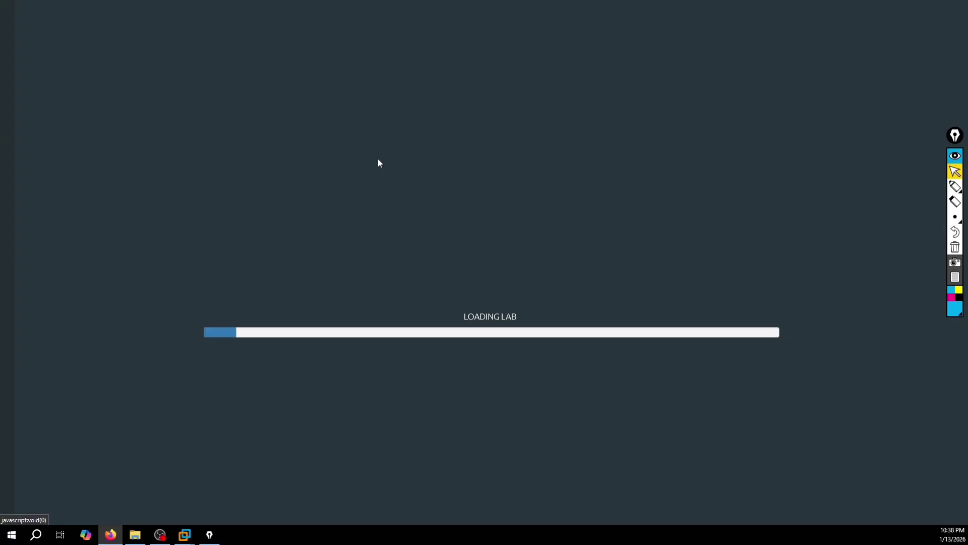
drag(359, 168, 554, 138)
Change the text of the label beneath ISP2_Router to 10.100.100.1/24.
double_click(549, 139)
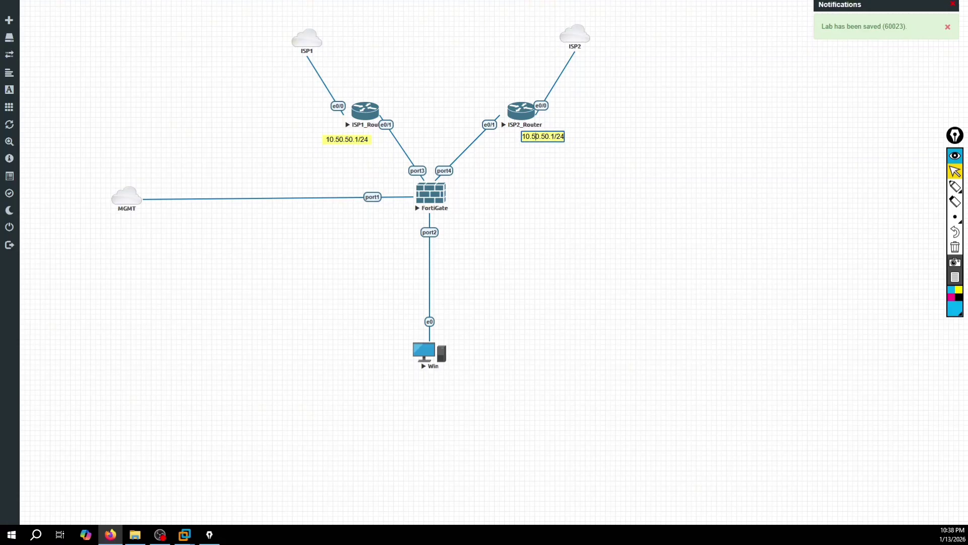
key(BackSpace)
key(Delete)
text(100)
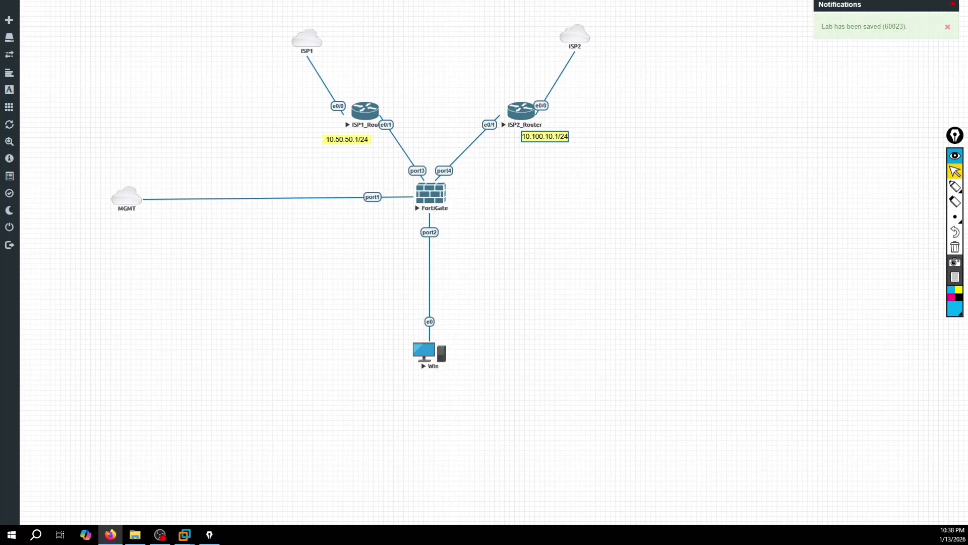
key(Right)
key(Delete)
text(10)
key(Return)
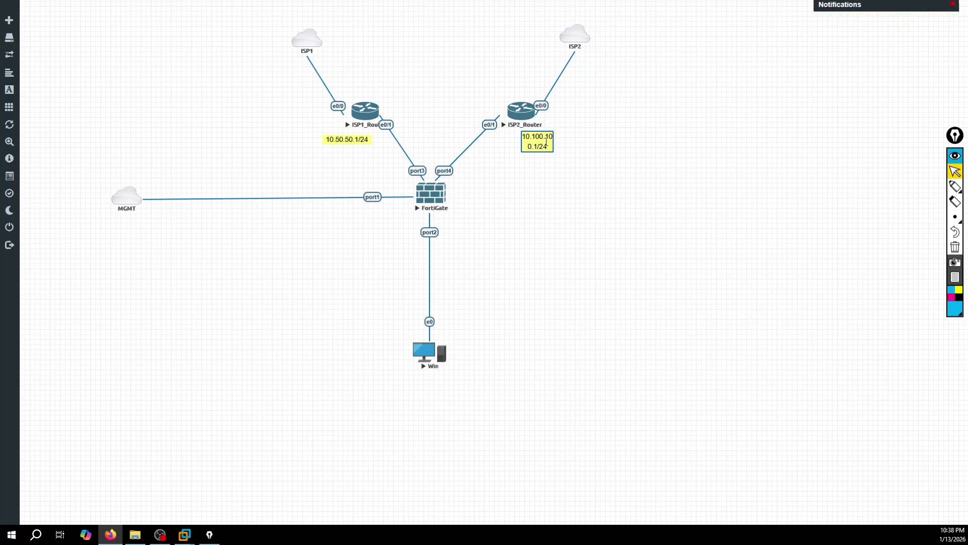
key(BackSpace)
click(603, 173)
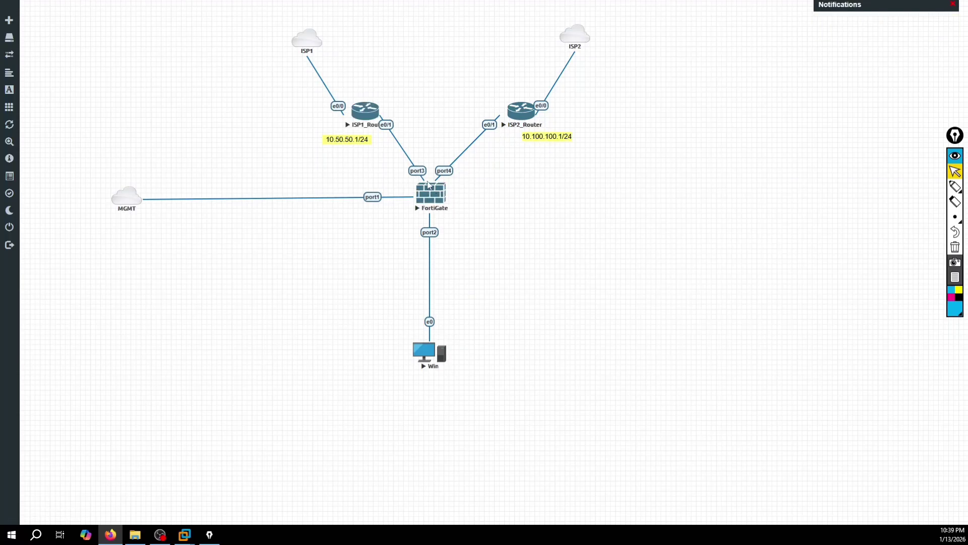
Open the FortiGate's port2 interface for editing and set its alias to ISP1.
click(247, 0)
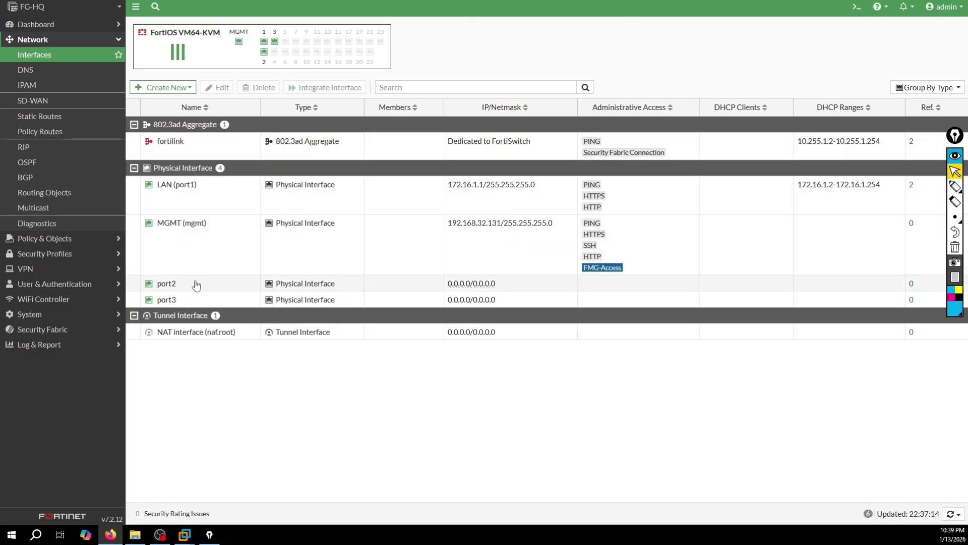
click(182, 285)
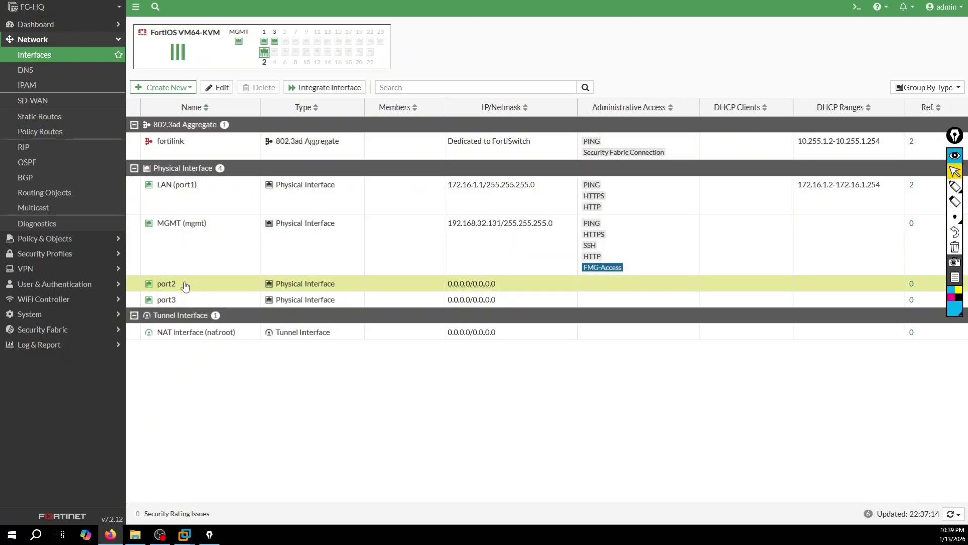
double_click(185, 285)
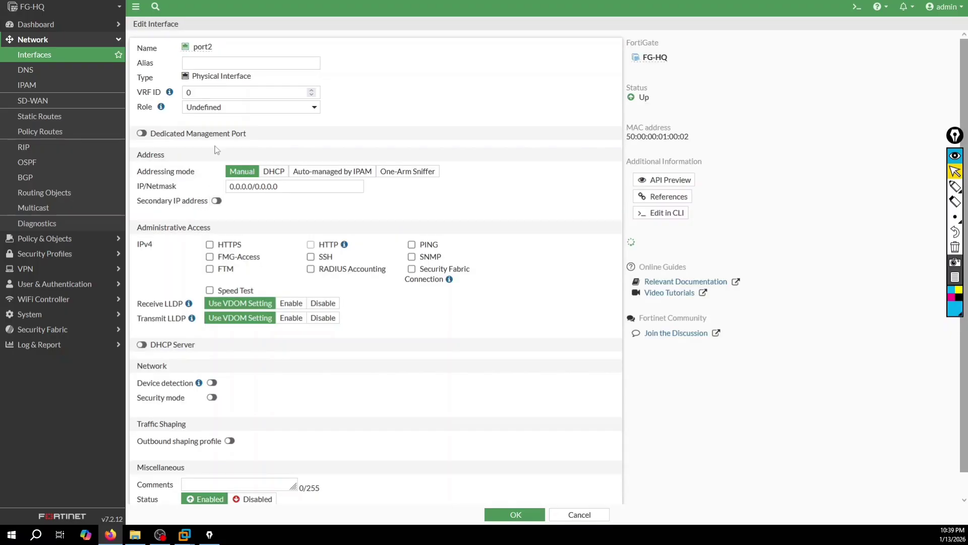
click(204, 66)
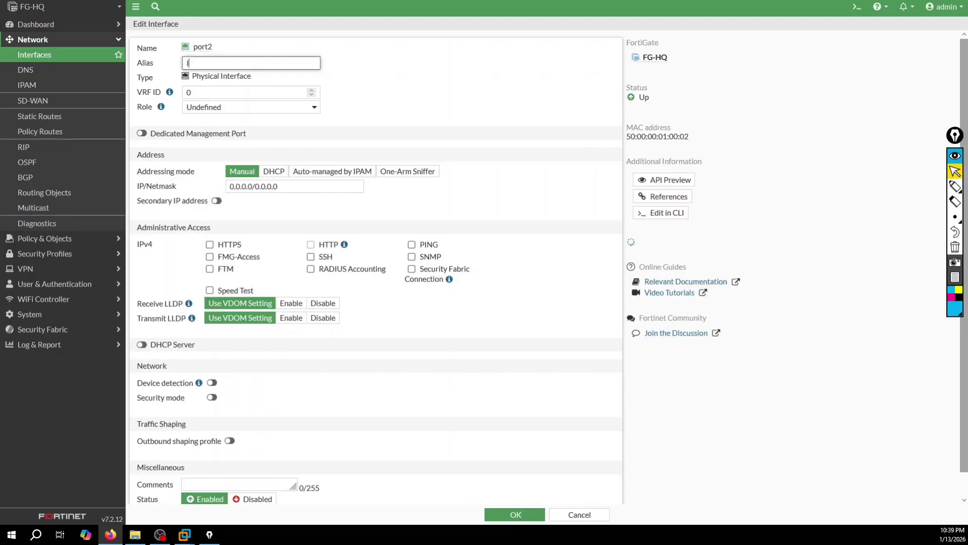
text(ISP1)
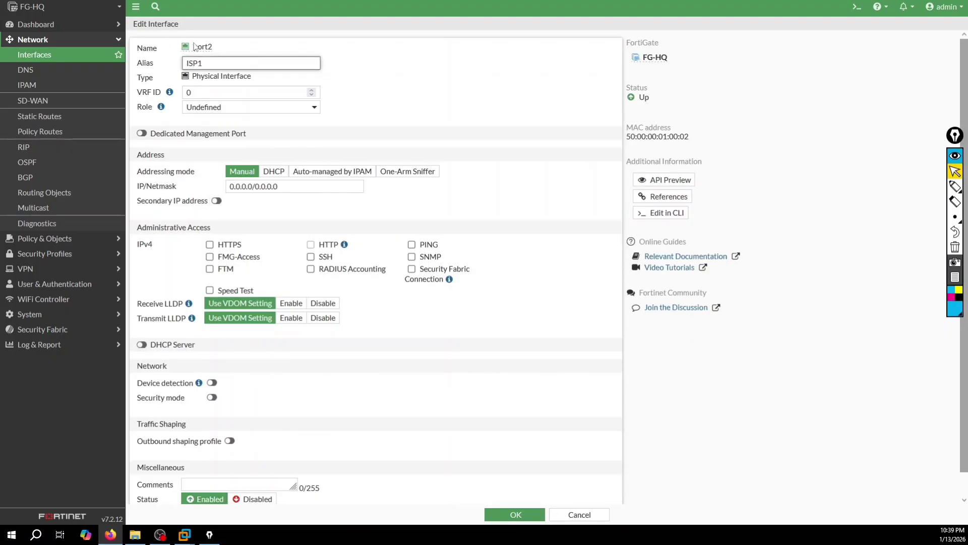
Set port2's role to WAN and its IP/Netmask to 10.50.50.2/24.
click(236, 107)
click(211, 137)
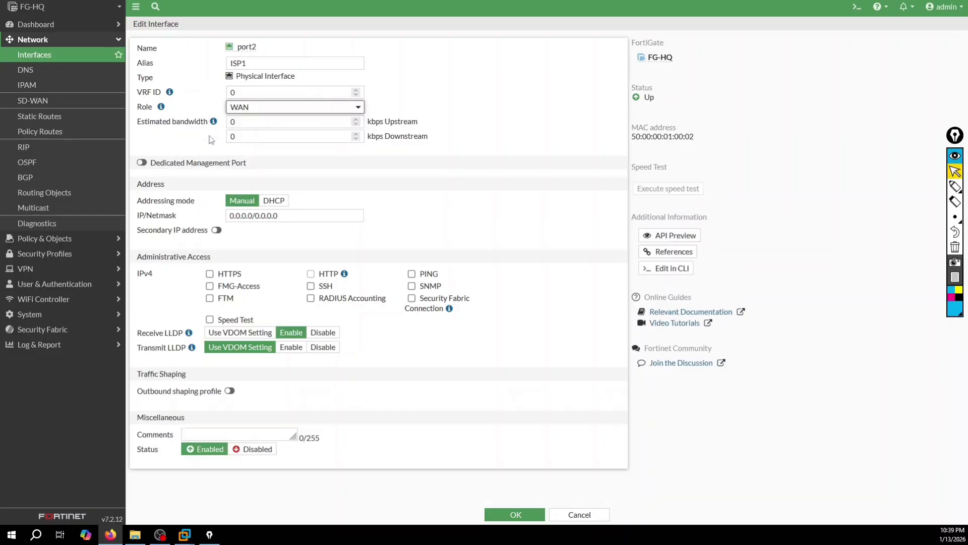
drag(277, 215, 217, 216)
text(10.50.50.1)
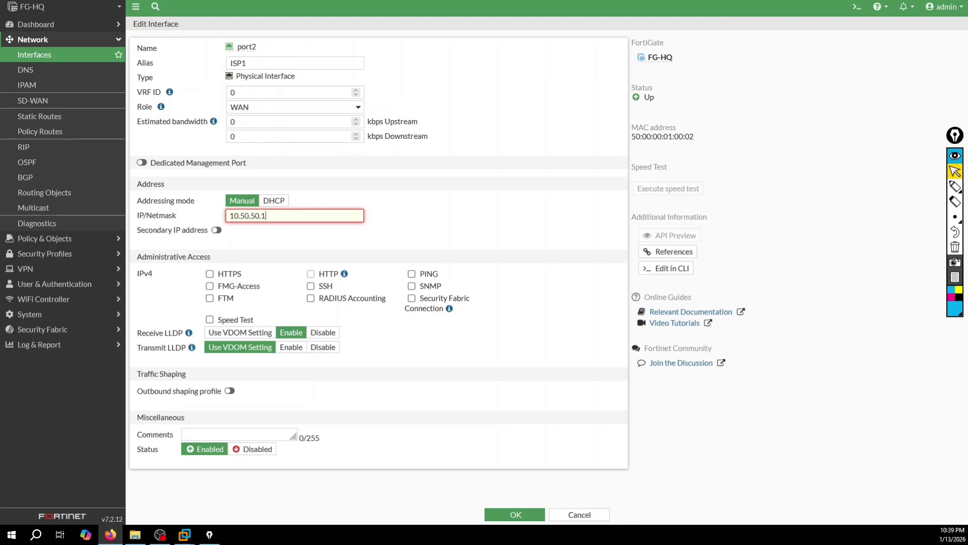
text(/24)
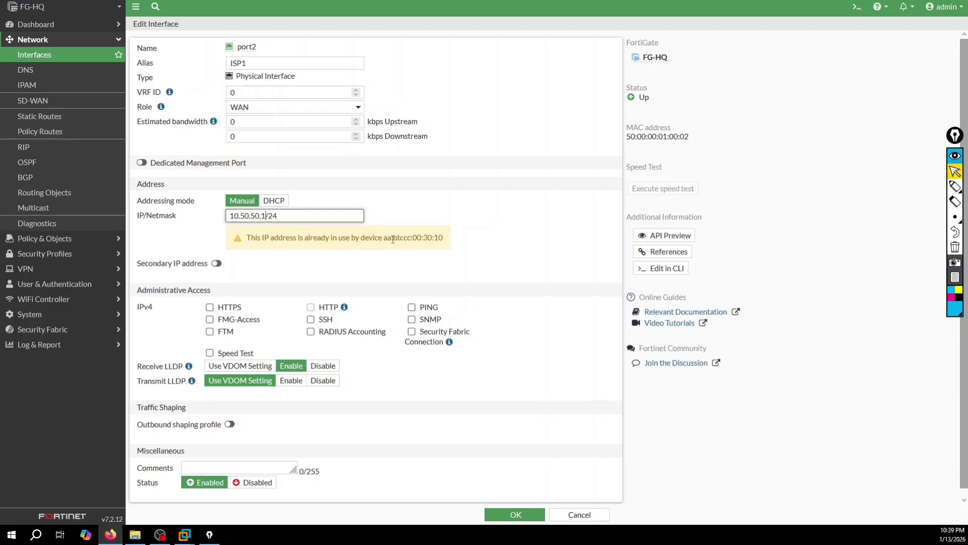
key(BackSpace)
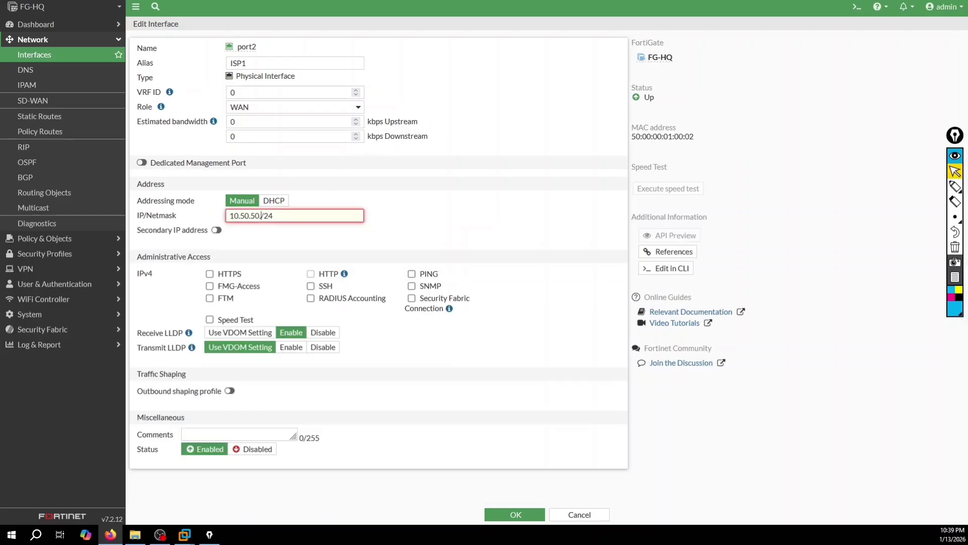
text(2)
Allow HTTPS, HTTP and PING administrative access on port2 and save the interface.
click(209, 273)
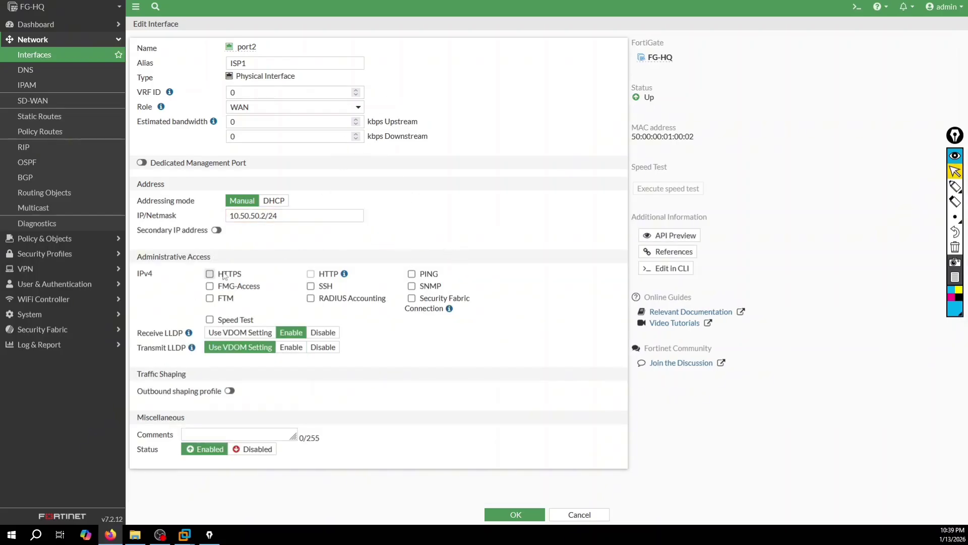
click(411, 274)
click(505, 508)
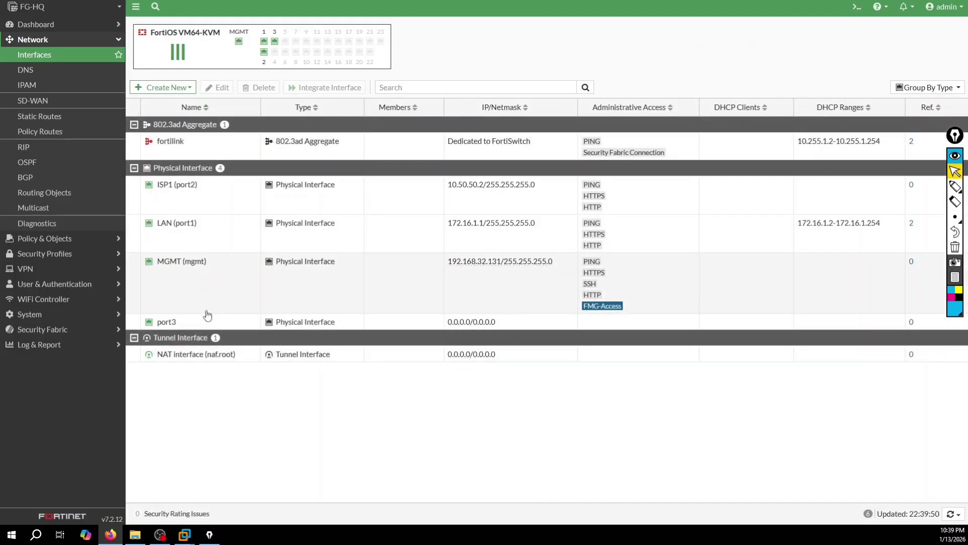
Open the port3 interface for editing, set its alias to ISP2 and its role to WAN.
double_click(208, 319)
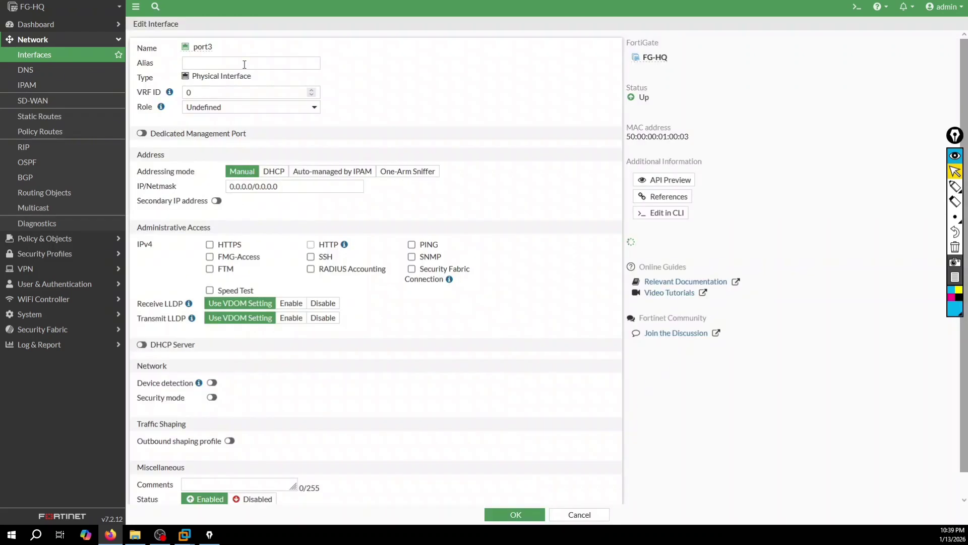
click(245, 64)
text(IS)
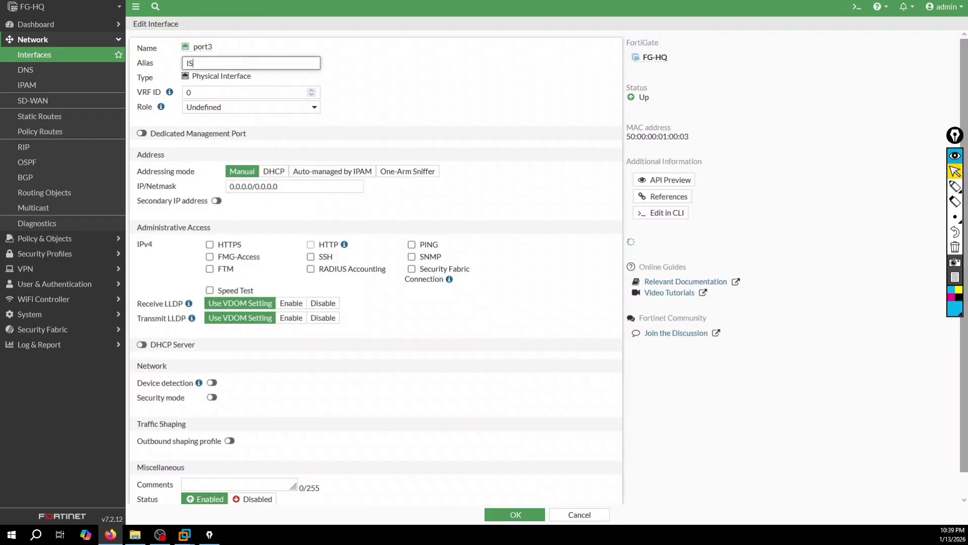
text(P2)
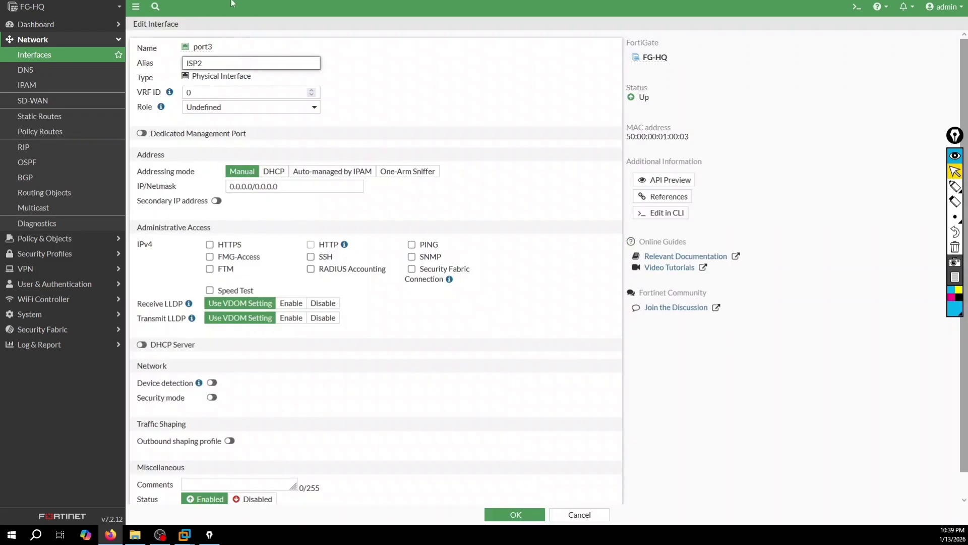
click(261, 108)
click(241, 134)
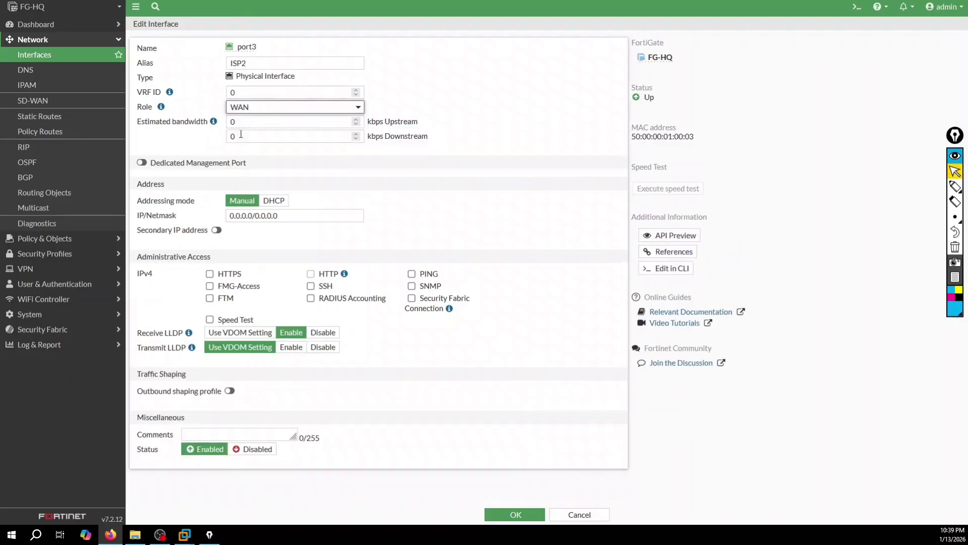
Set port3's IP/Netmask to 10.100.100.2/24.
click(267, 215)
key(ctrl+a)
text(1)
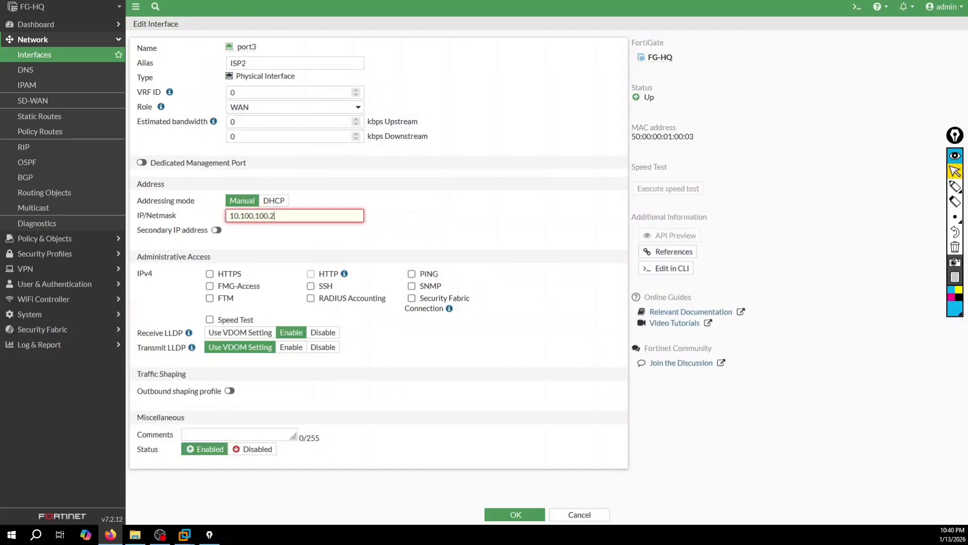
text(0.100.100.2/24)
Allow HTTPS, HTTP and PING administrative access on port3 and save the interface.
click(210, 273)
click(311, 274)
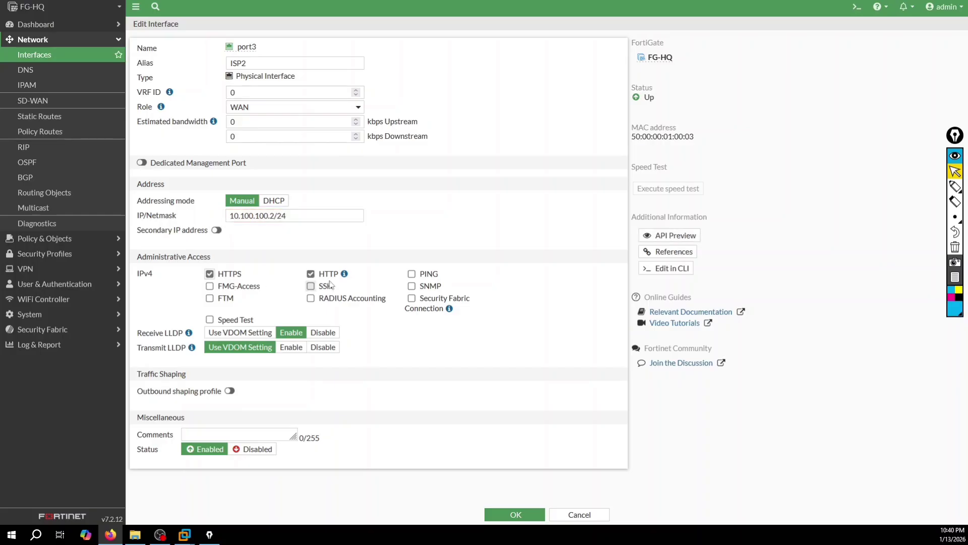
click(411, 274)
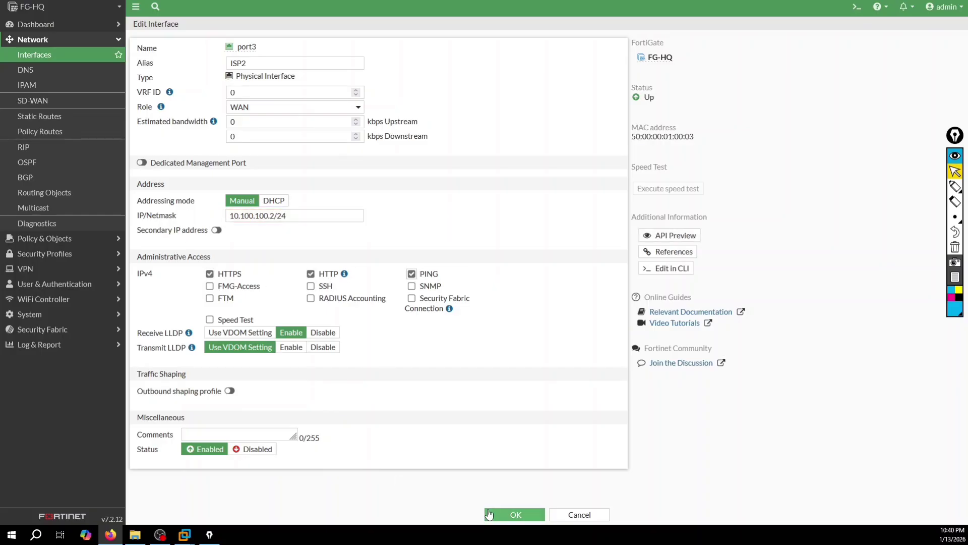
click(515, 514)
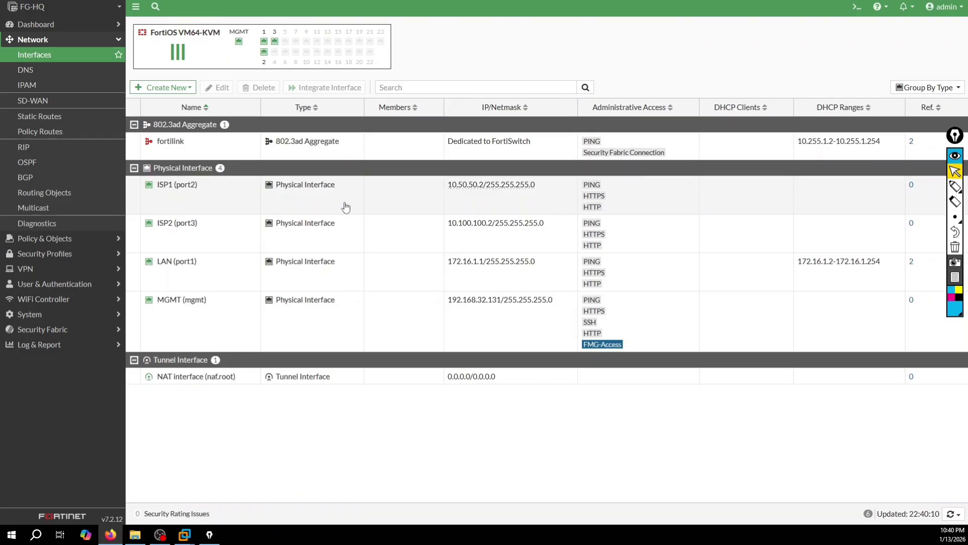
Create a new SD-WAN zone named SD-WAN without any interface members.
mouse_move(472, 197)
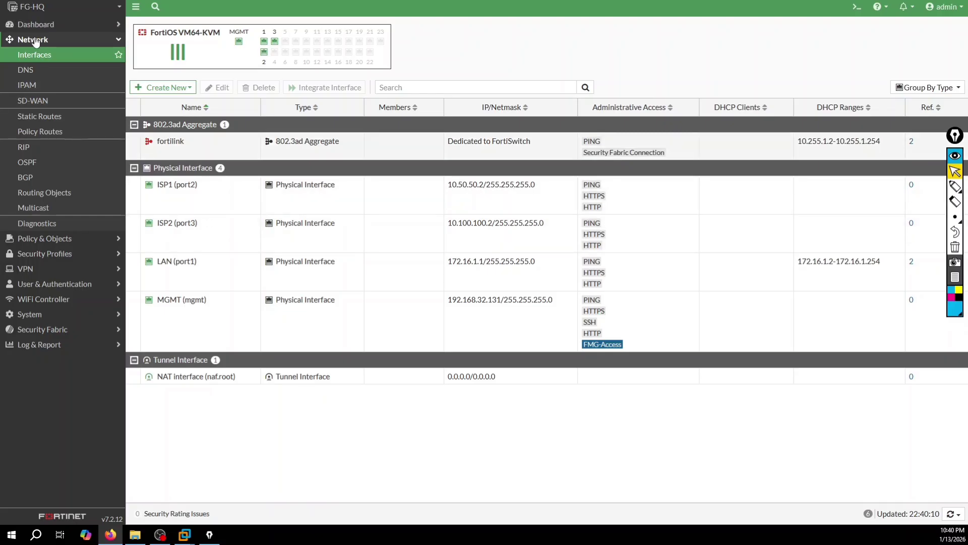
click(41, 107)
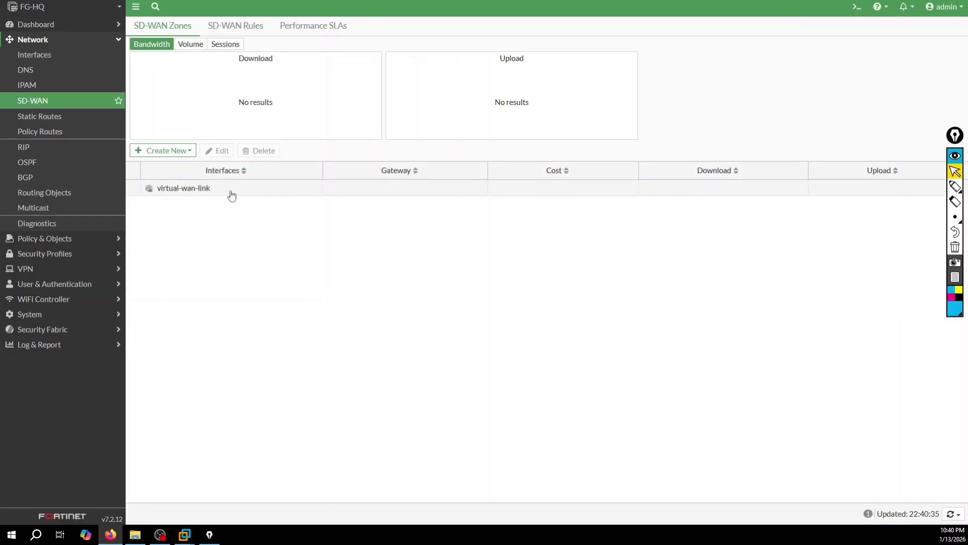
click(169, 151)
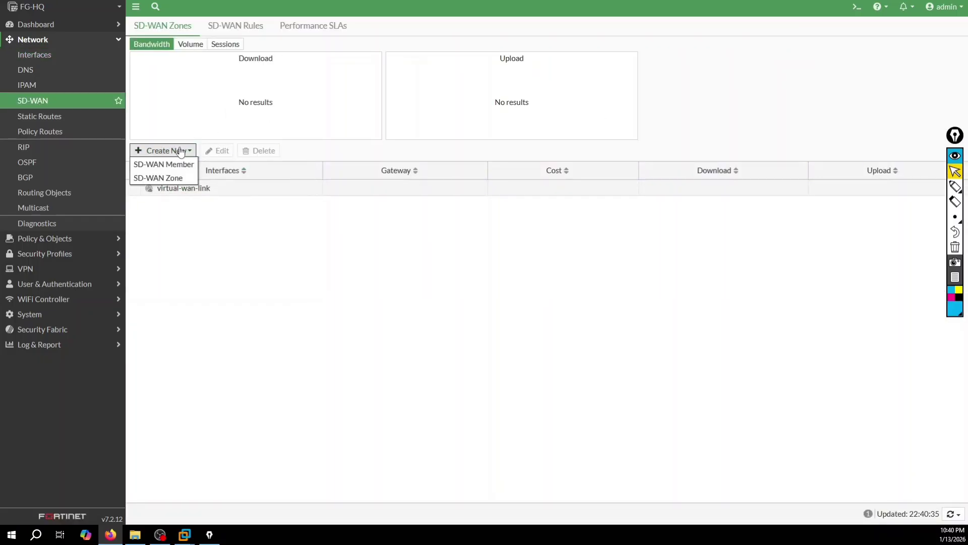
click(163, 181)
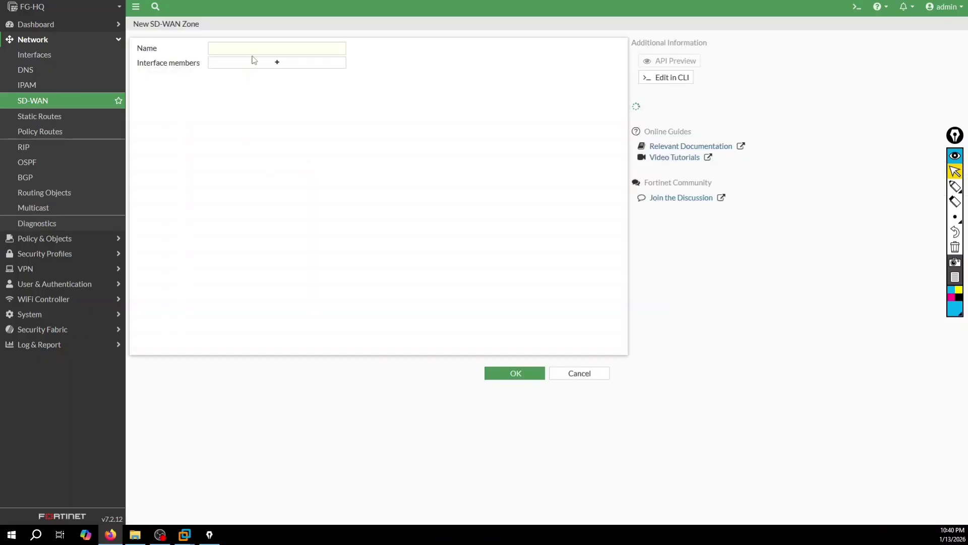
click(254, 50)
text(SD)
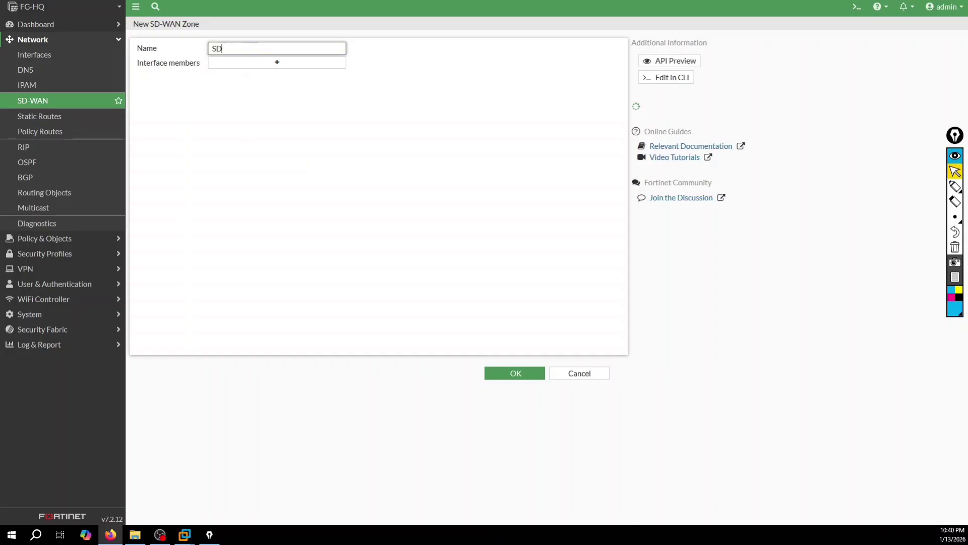
text(-WAN)
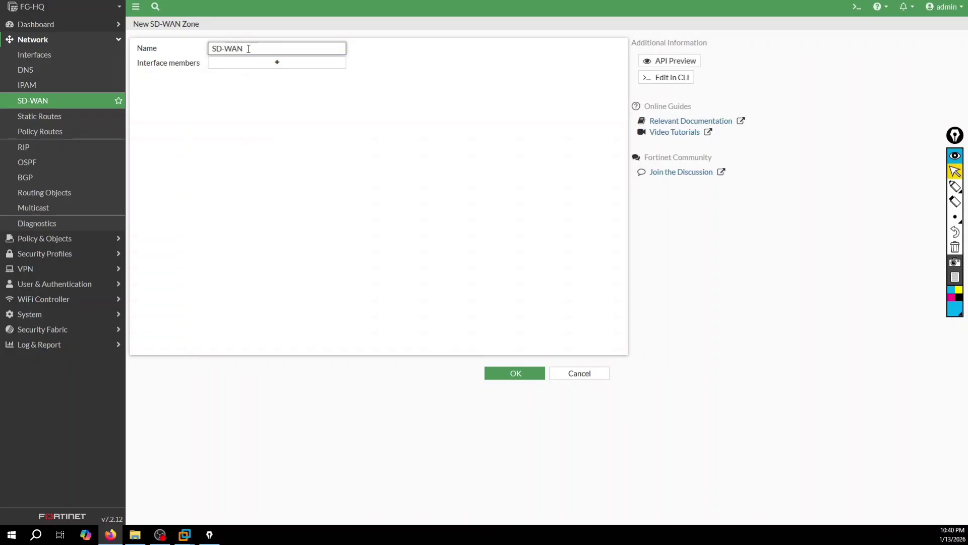
click(268, 85)
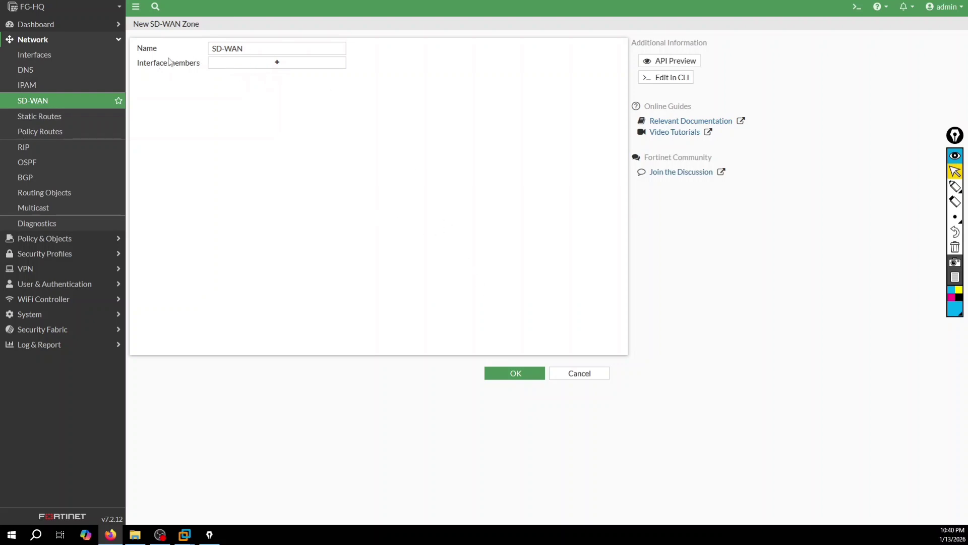
click(515, 373)
Start a new SD-WAN member and choose ISP1 (port2) as its interface.
click(177, 151)
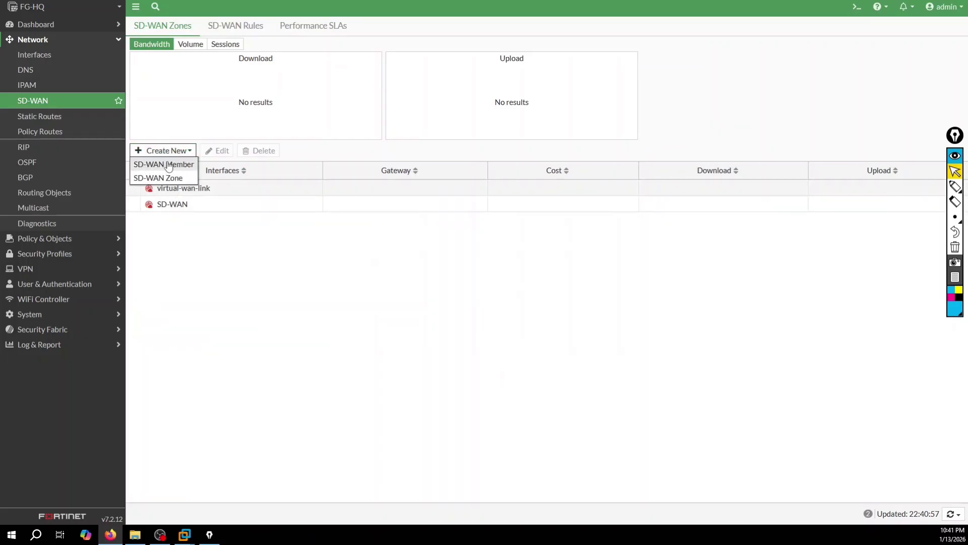
click(169, 165)
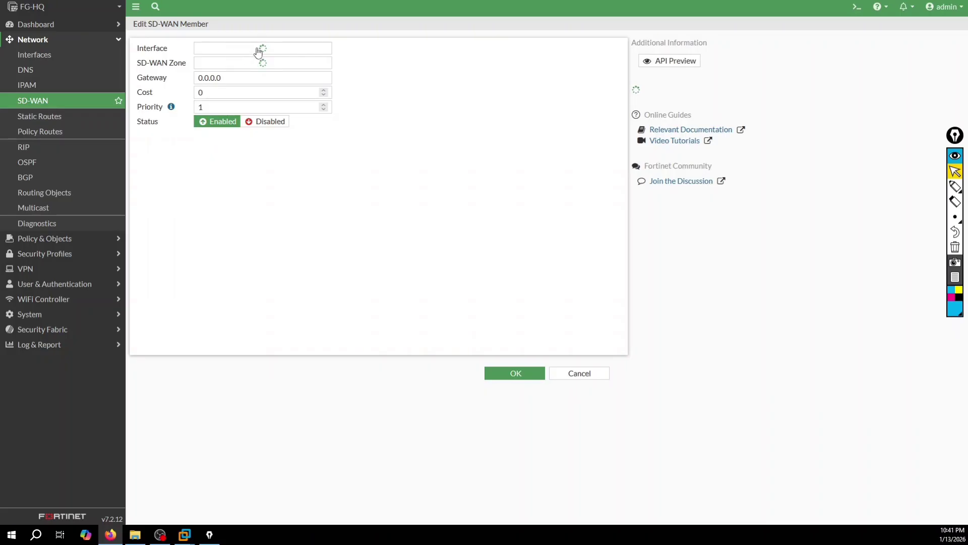
click(286, 53)
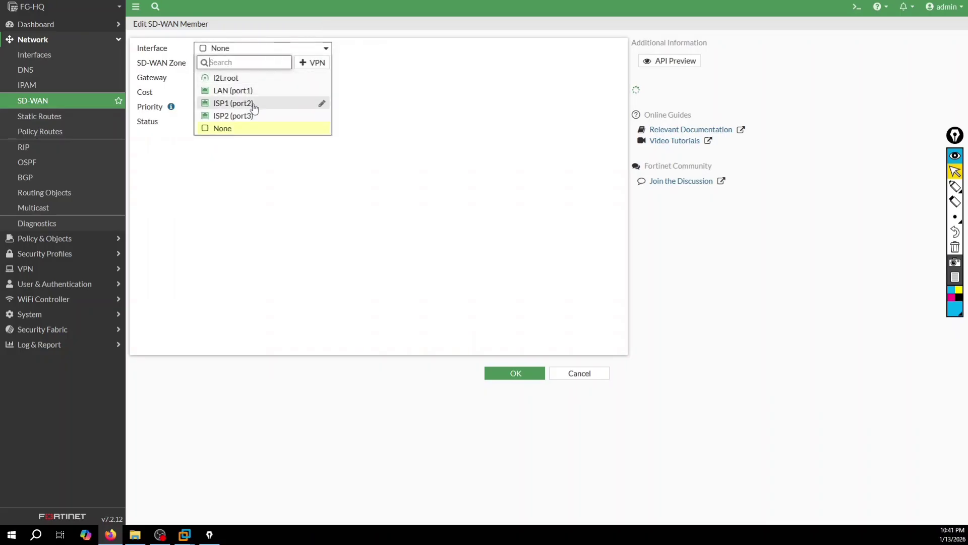
mouse_move(235, 108)
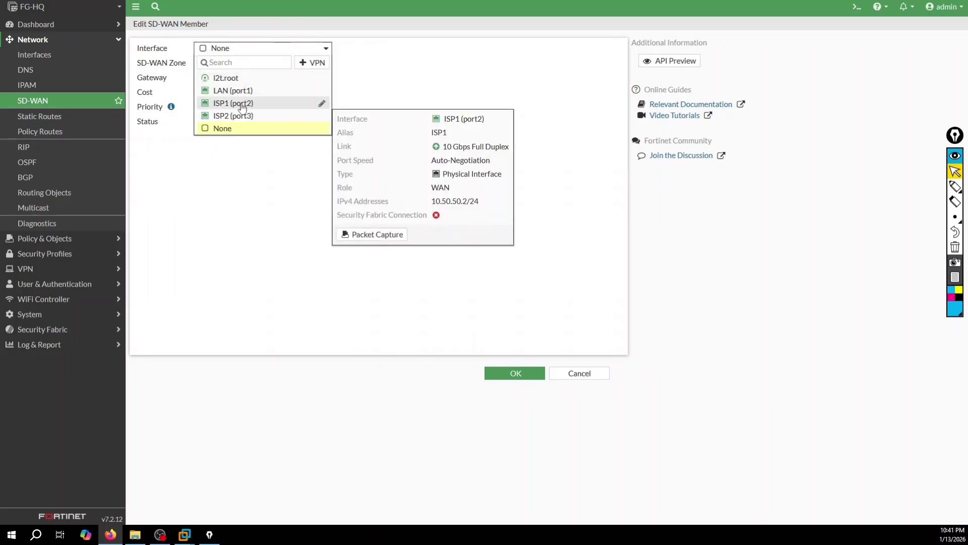
click(236, 106)
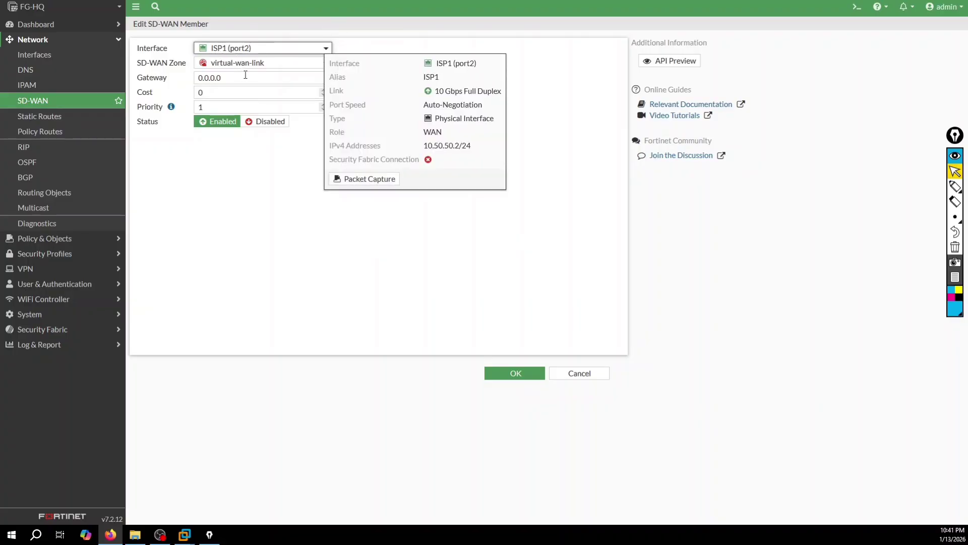
Set the ISP1 member's gateway to 10.50.50.1, checking the router address label in the lab topology.
click(251, 76)
key(BackSpace)
key(BackSpace)
key(BackSpace)
key(BackSpace)
key(BackSpace)
key(BackSpace)
key(BackSpace)
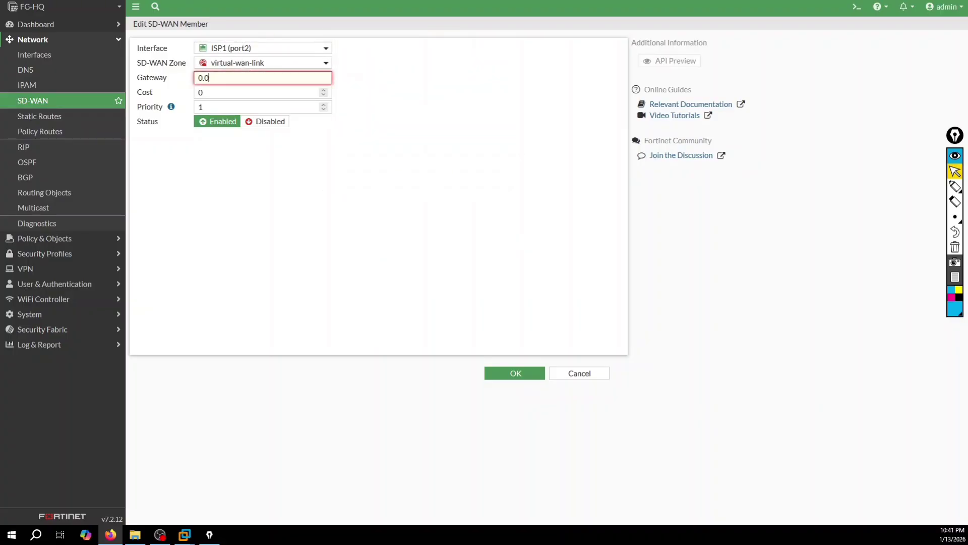
click(162, 14)
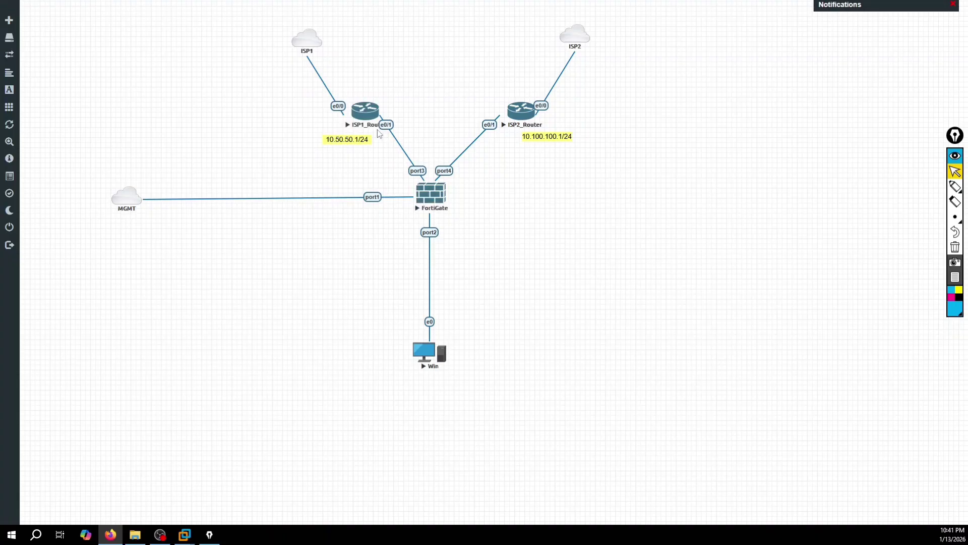
key(ctrl+Tab)
text(1)
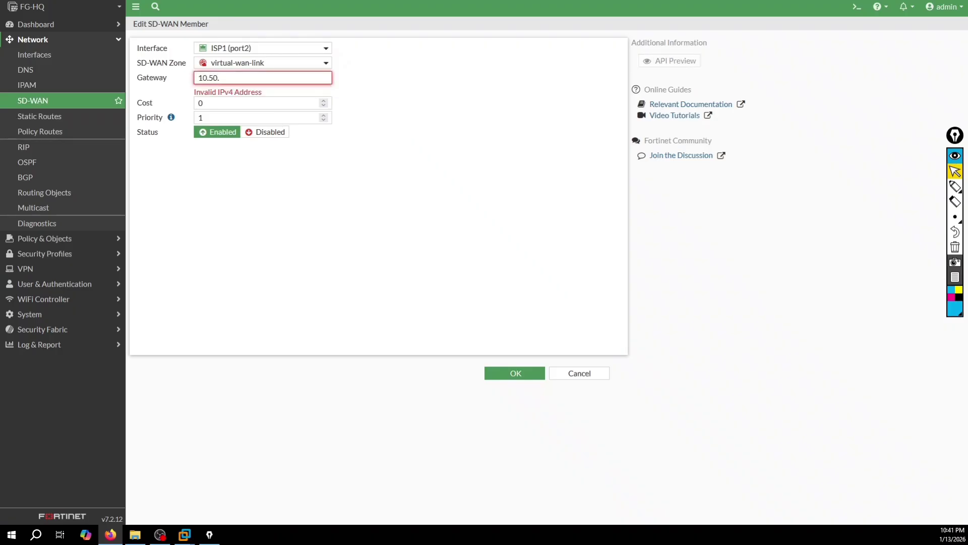
text(0.50.50.1)
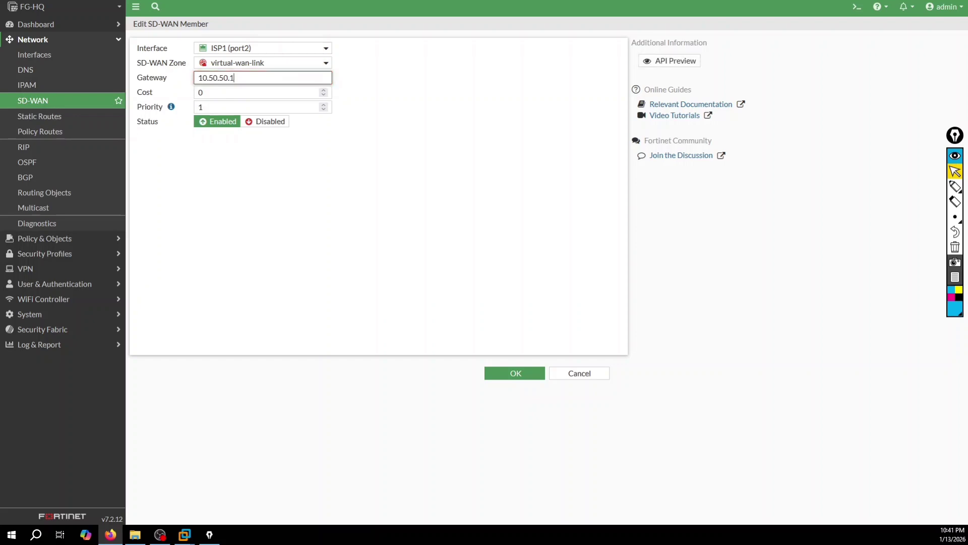
click(387, 245)
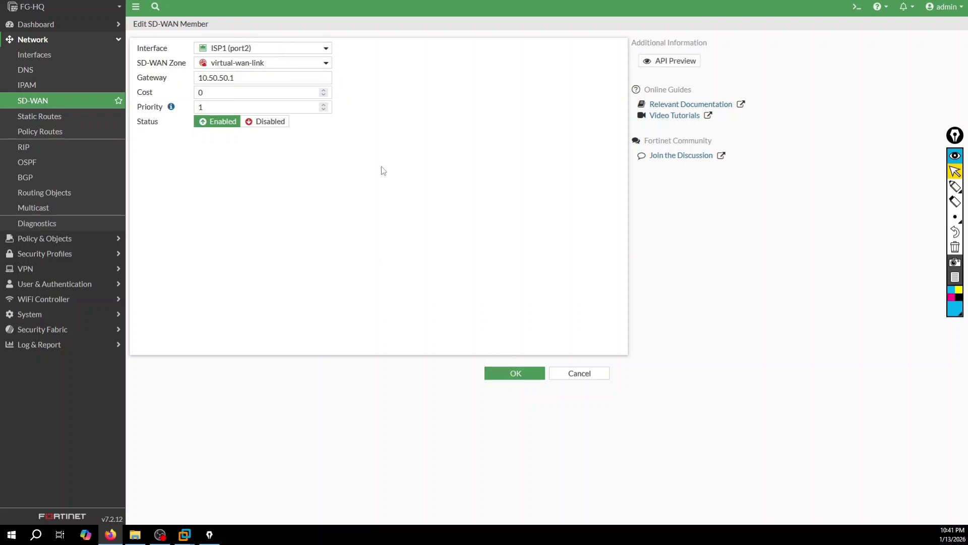
Assign the ISP1 member to the SD-WAN zone and save it.
click(233, 64)
click(223, 91)
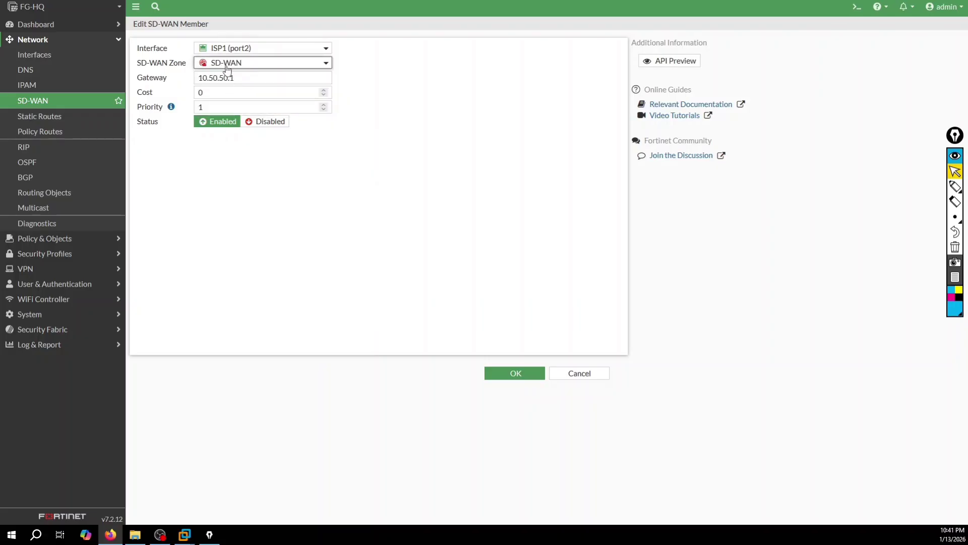
mouse_move(233, 63)
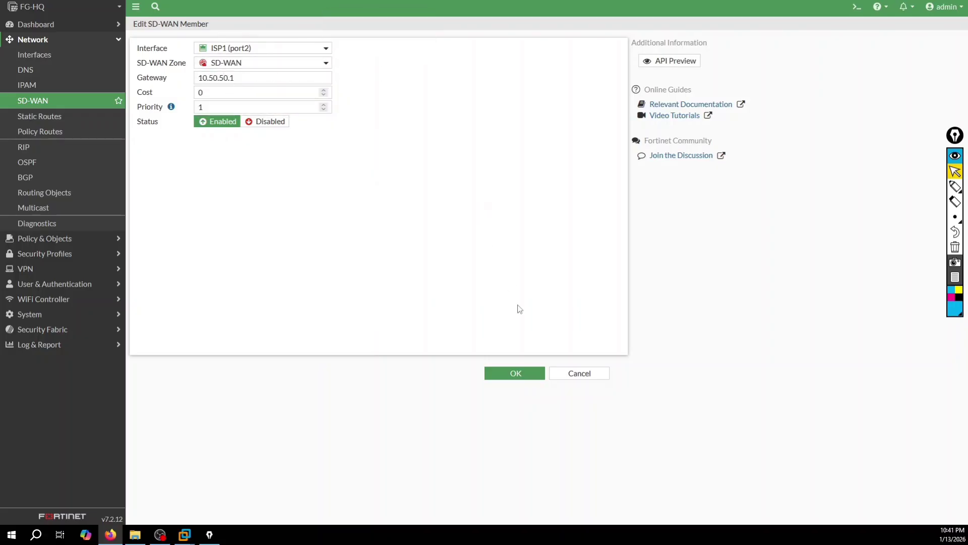
click(516, 373)
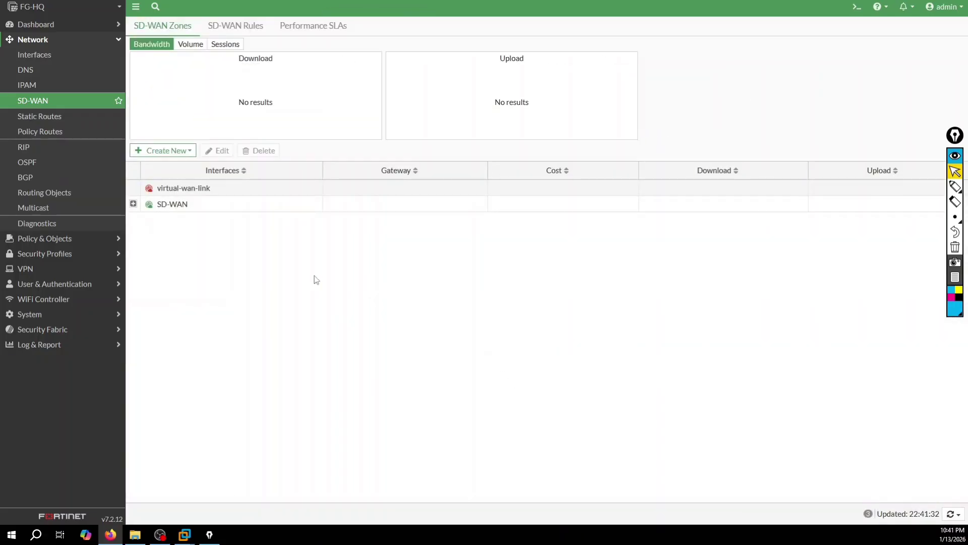
Start a new SD-WAN member with ISP2 (port3) as its interface and assign it to the SD-WAN zone.
click(178, 150)
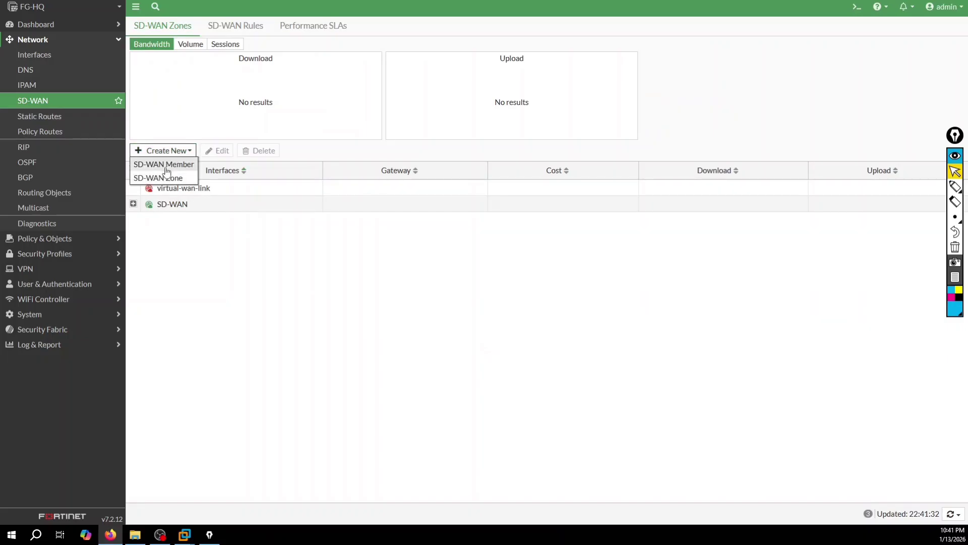
click(165, 165)
click(272, 53)
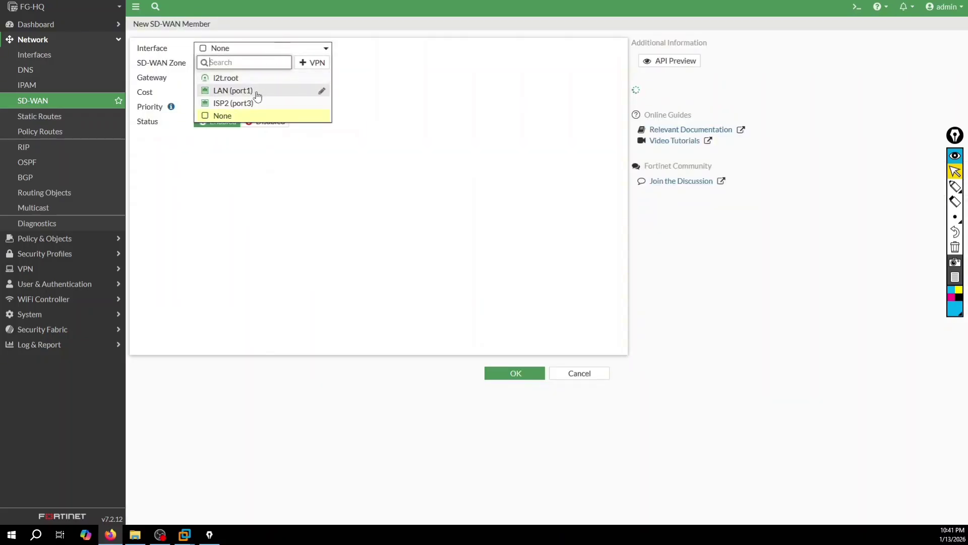
click(250, 102)
click(242, 77)
click(253, 63)
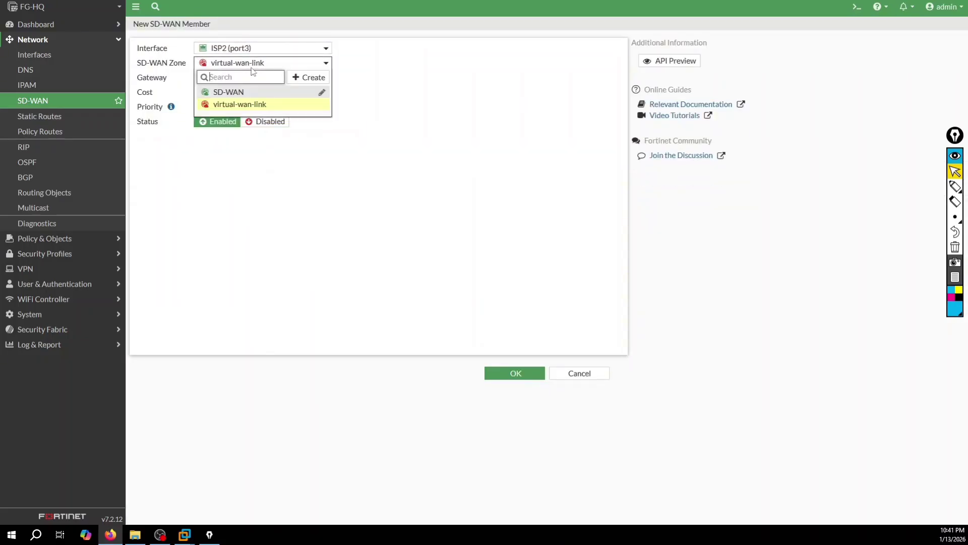
click(238, 91)
Set the ISP2 member's gateway to 10.100.100.1 and save the member.
click(232, 76)
drag(232, 76, 183, 79)
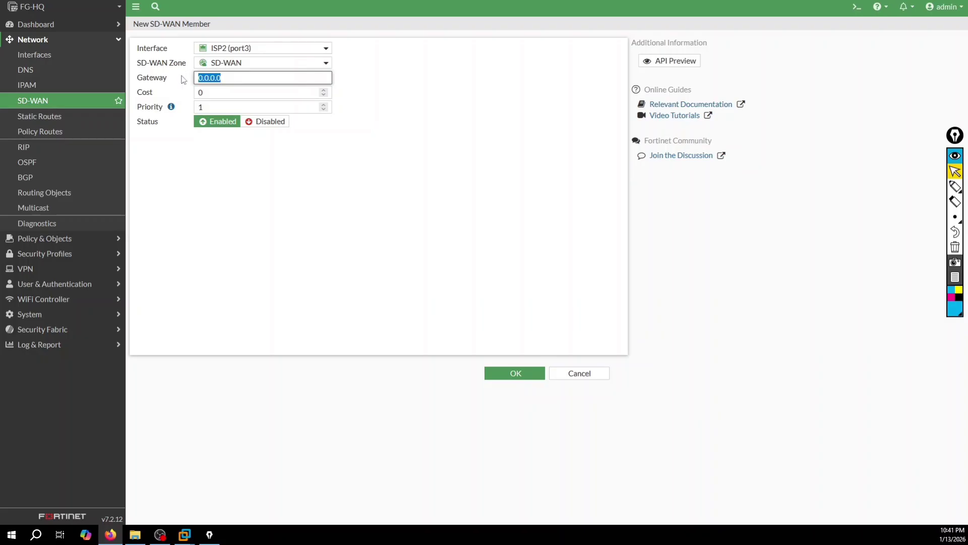
text(10)
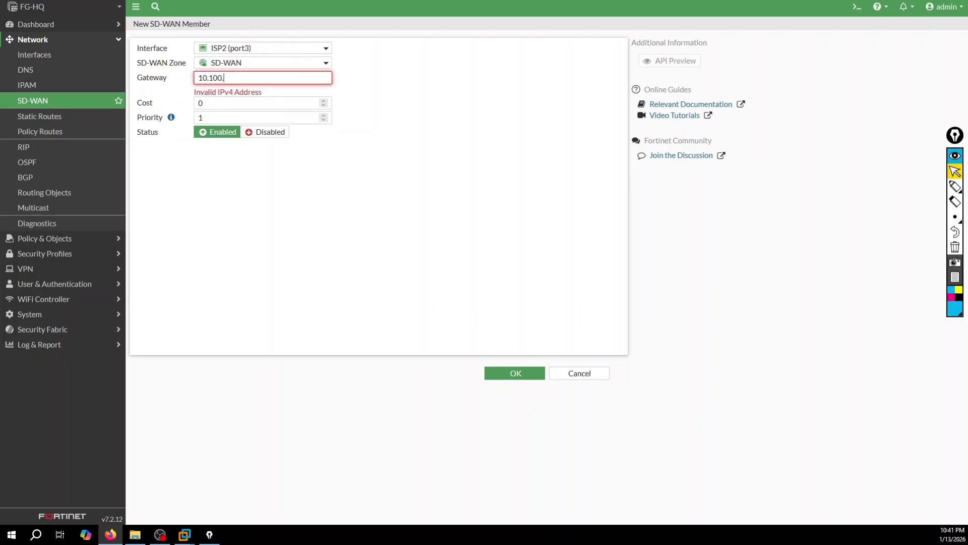
text(.100.100.1)
click(358, 225)
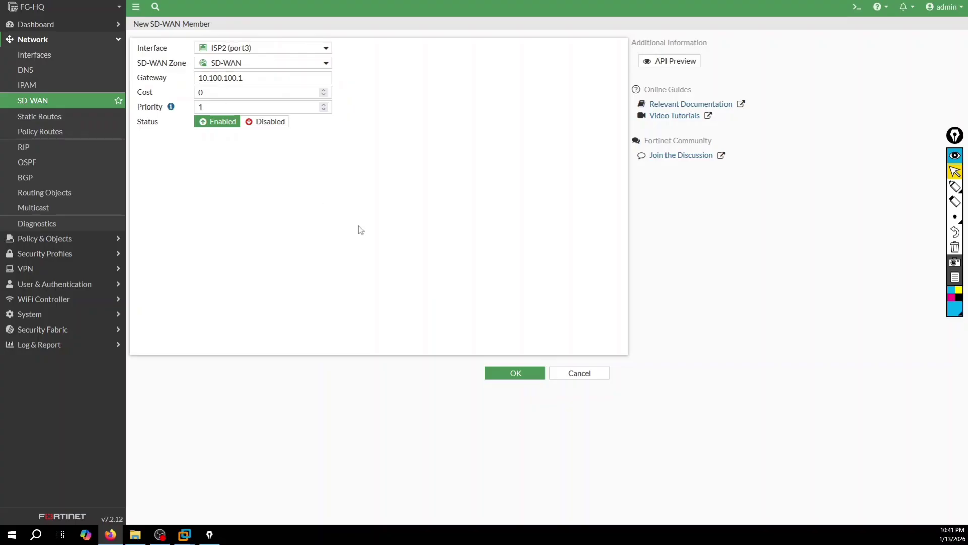
click(522, 376)
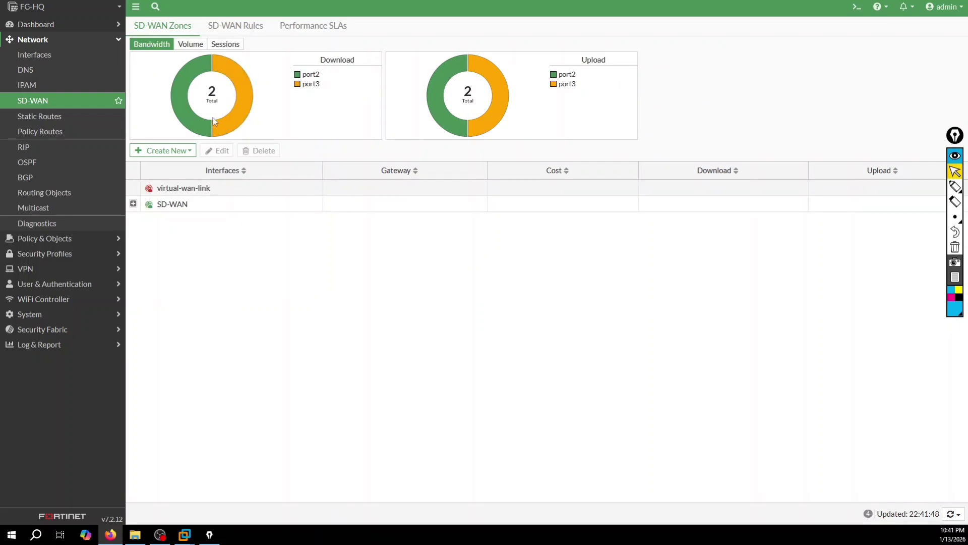
Start a new SD-WAN rule and name it SD-WAN Rules.
click(225, 28)
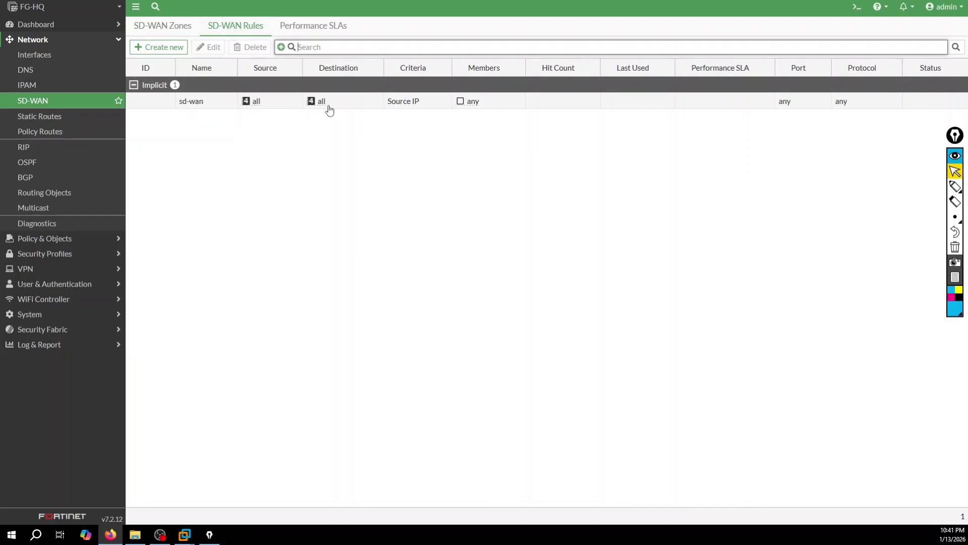
click(170, 49)
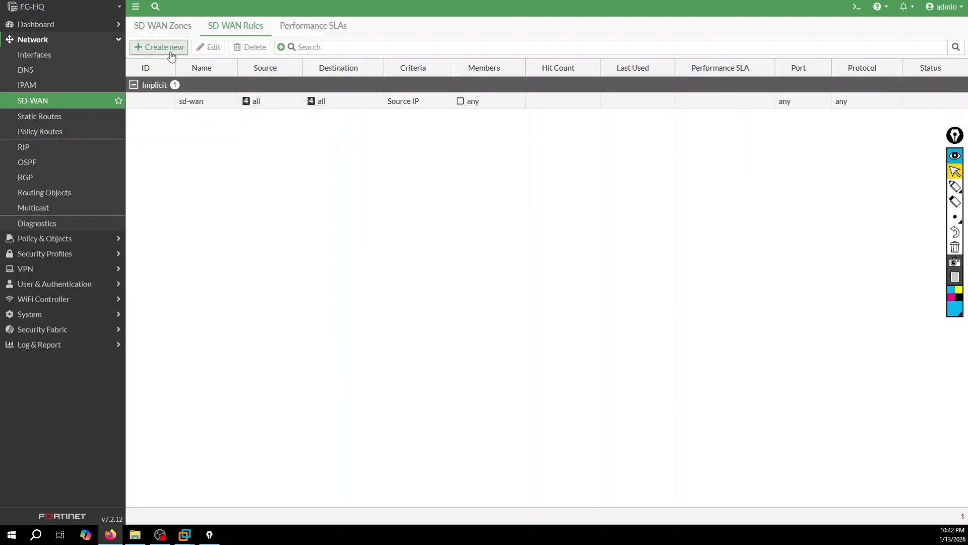
click(229, 50)
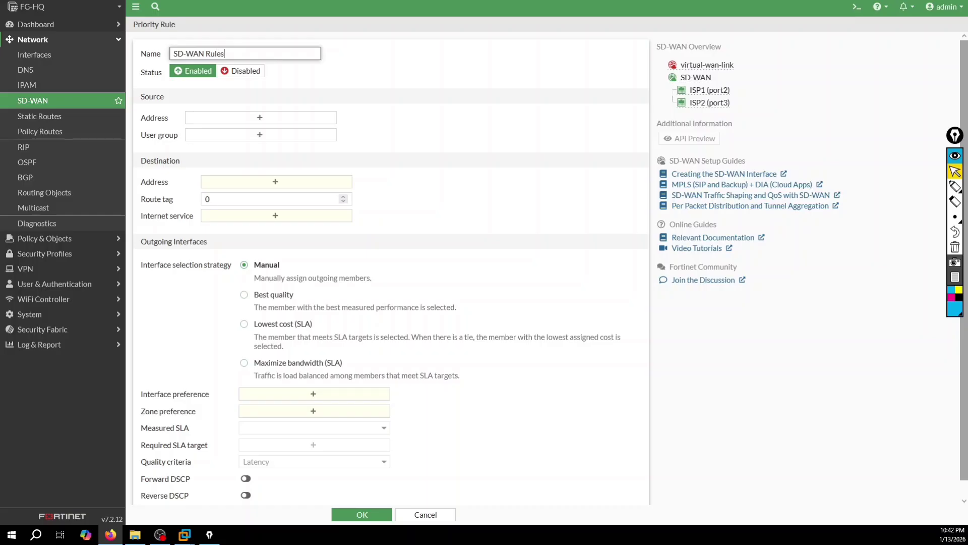
Set the rule's source address to port1 address and its destination address to all.
click(238, 117)
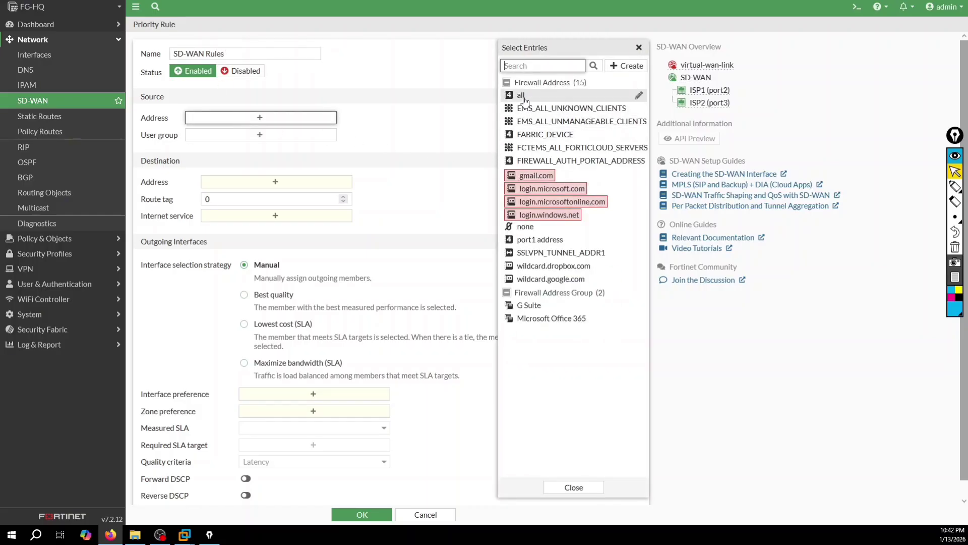
mouse_move(523, 99)
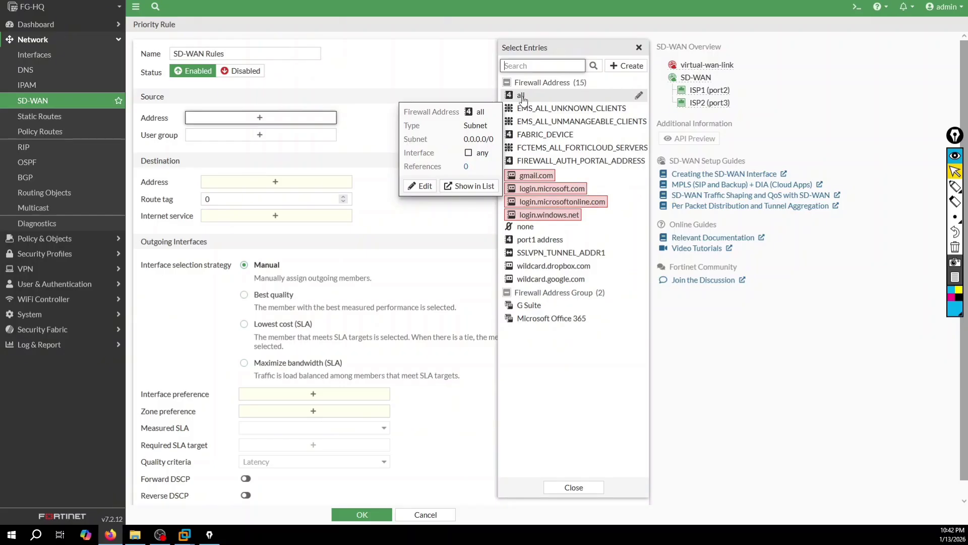
mouse_move(547, 243)
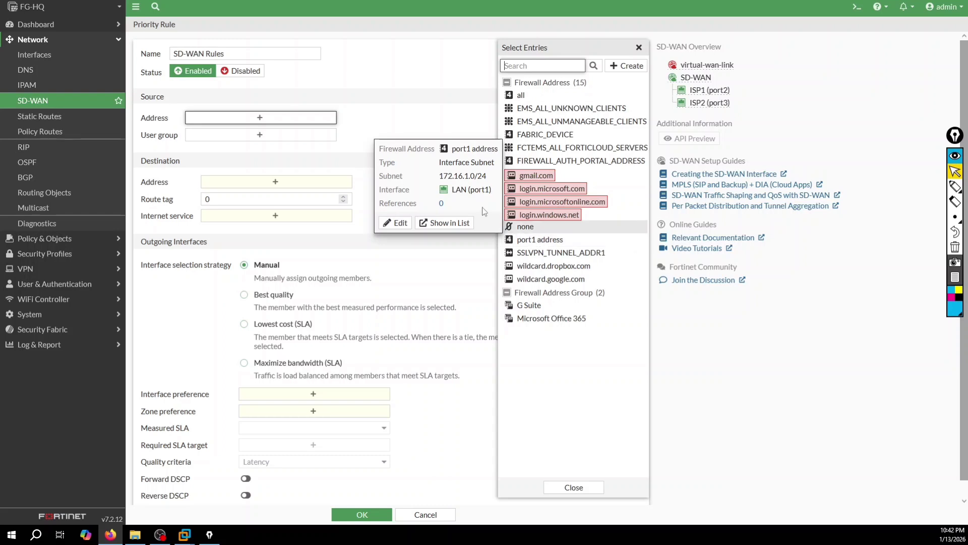
click(539, 239)
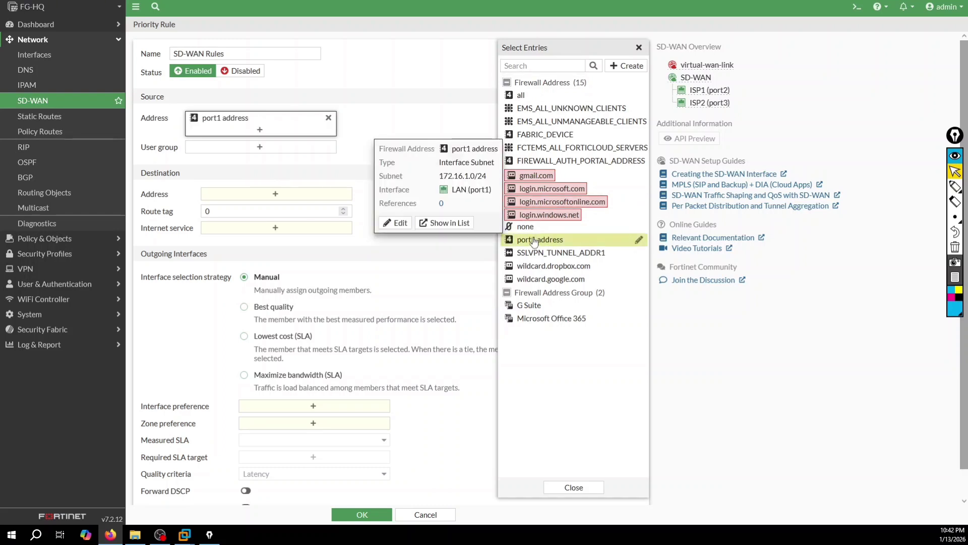
click(257, 174)
click(260, 194)
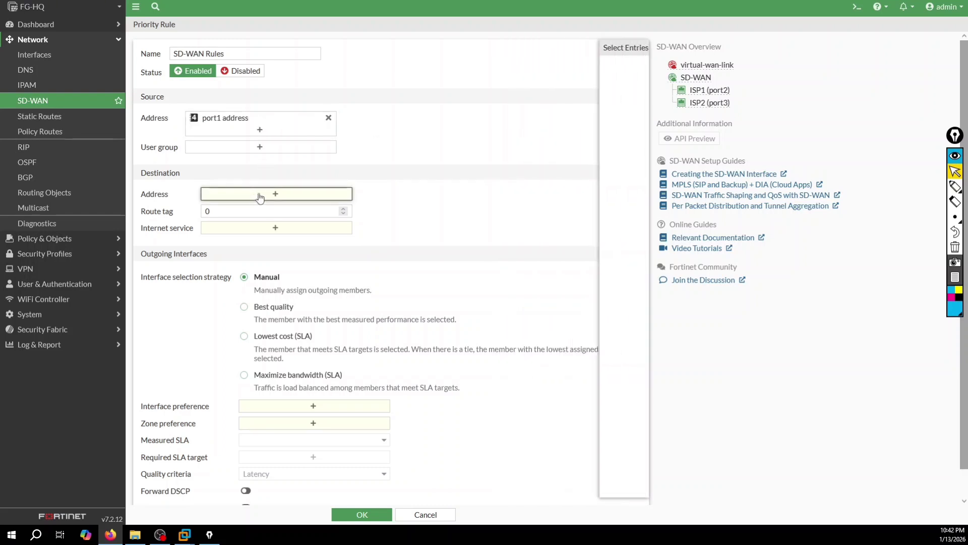
click(538, 96)
click(456, 222)
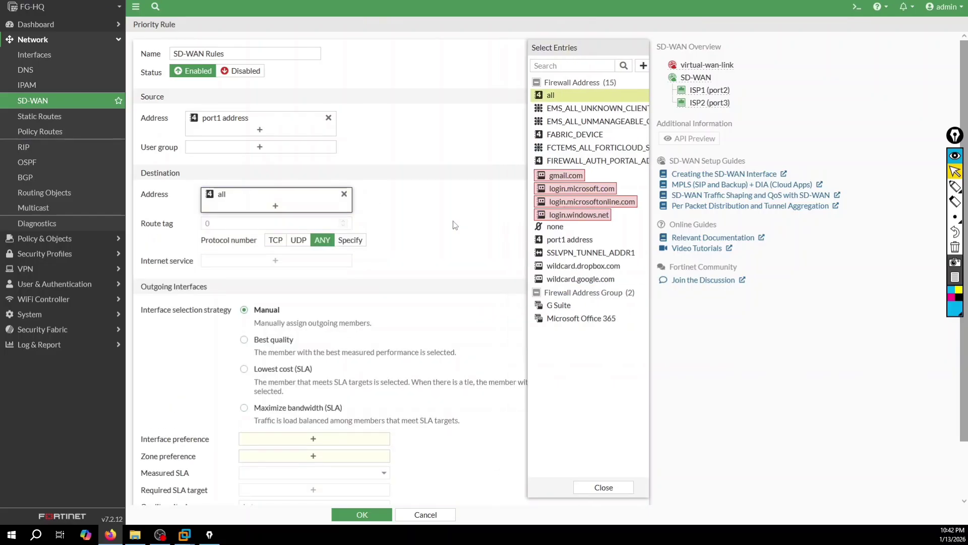
Choose the Maximize bandwidth (SLA) strategy for the rule and prefer interfaces ISP1 (port2) and ISP2 (port3).
scroll(367, 250, down, 2)
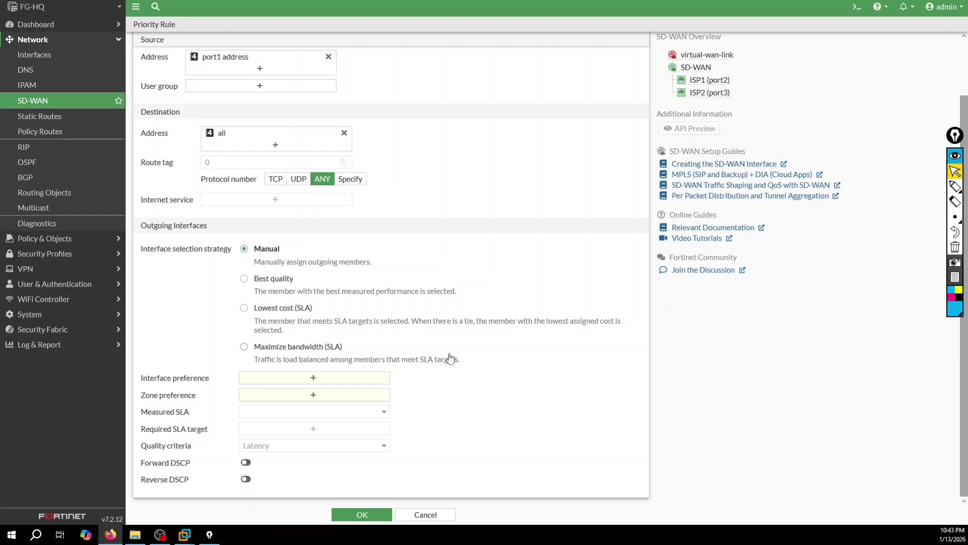
click(301, 352)
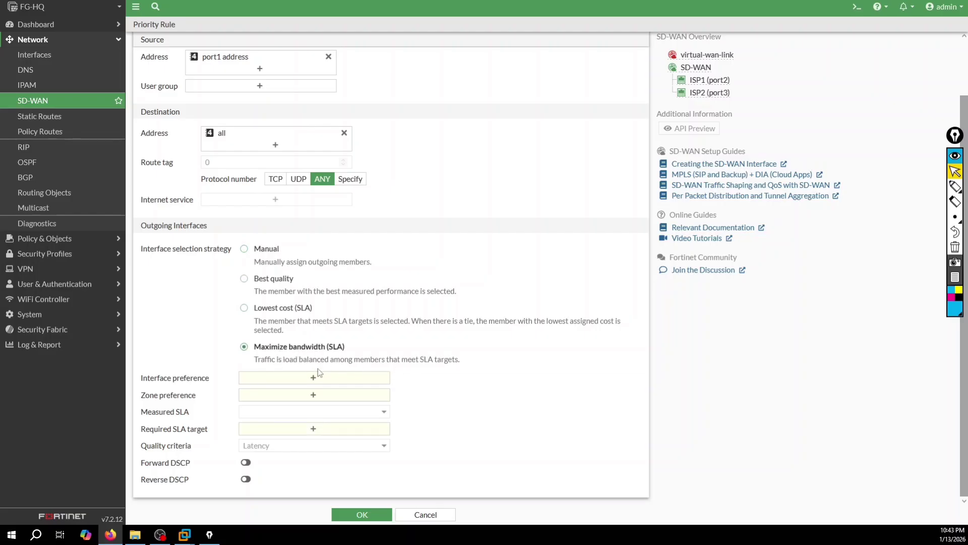
click(261, 379)
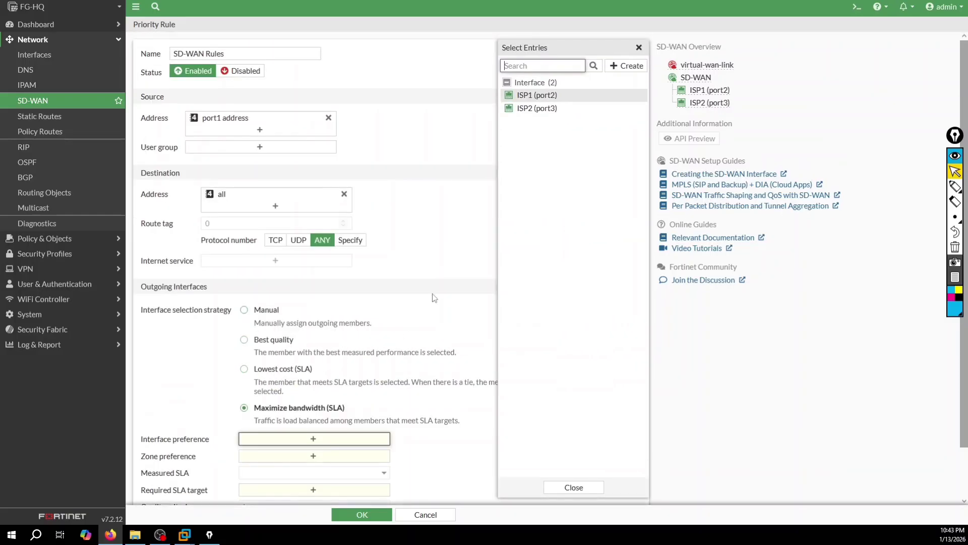
click(529, 96)
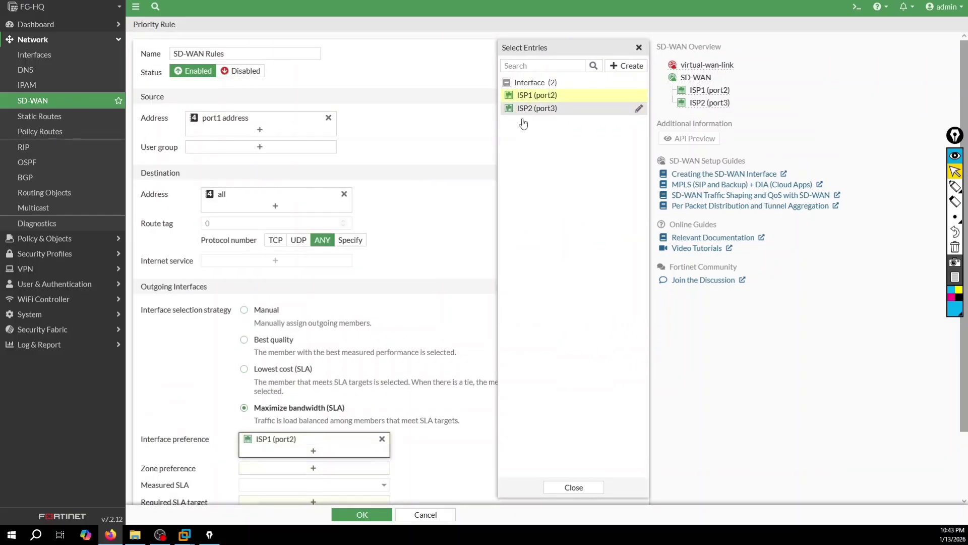
click(528, 109)
Set the rule's zone preference to SD-WAN and its required SLA target to Default_DNS#1.
scroll(210, 362, down, 3)
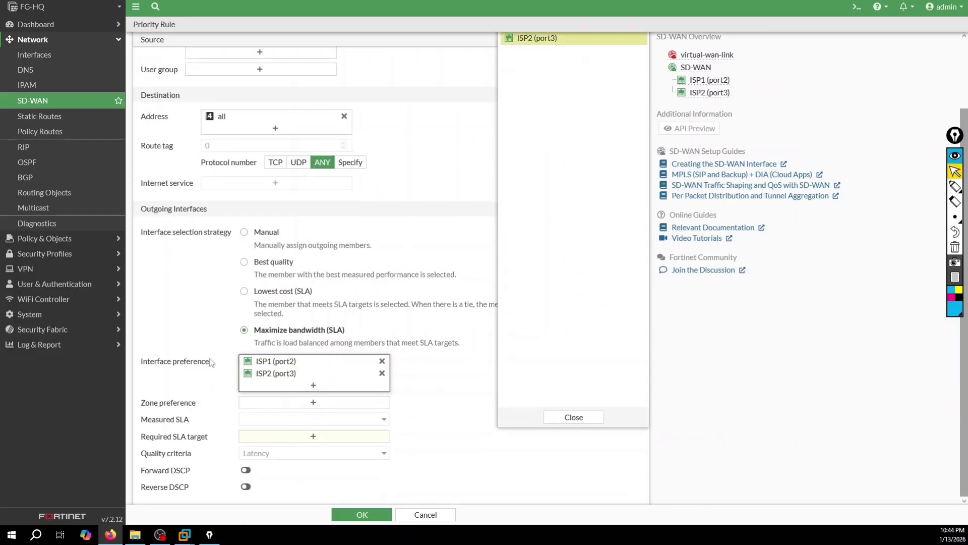
click(283, 401)
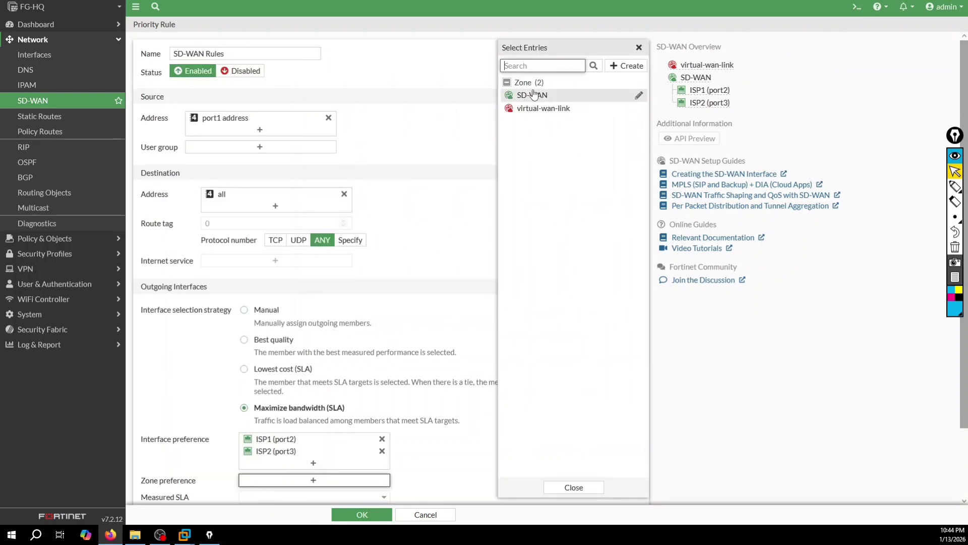
click(533, 95)
scroll(179, 338, down, 3)
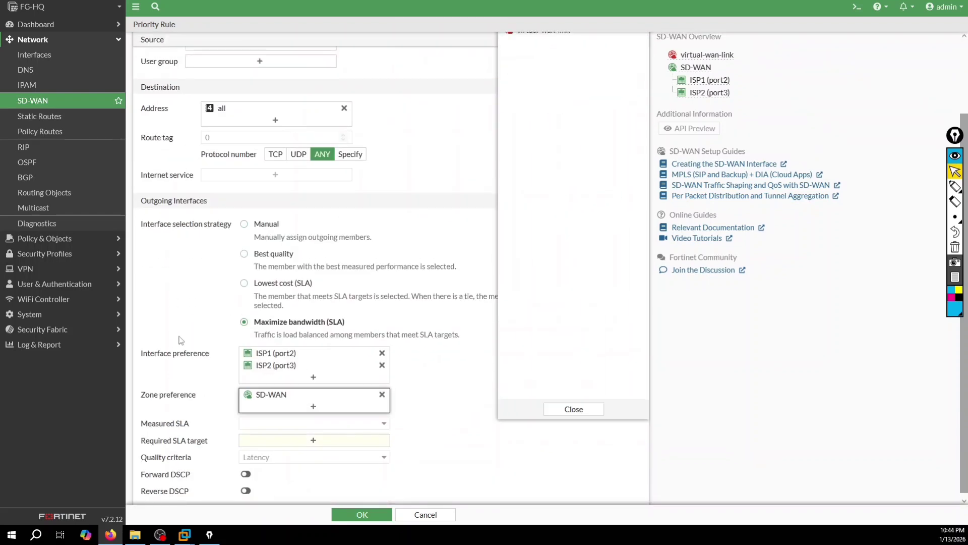
click(267, 444)
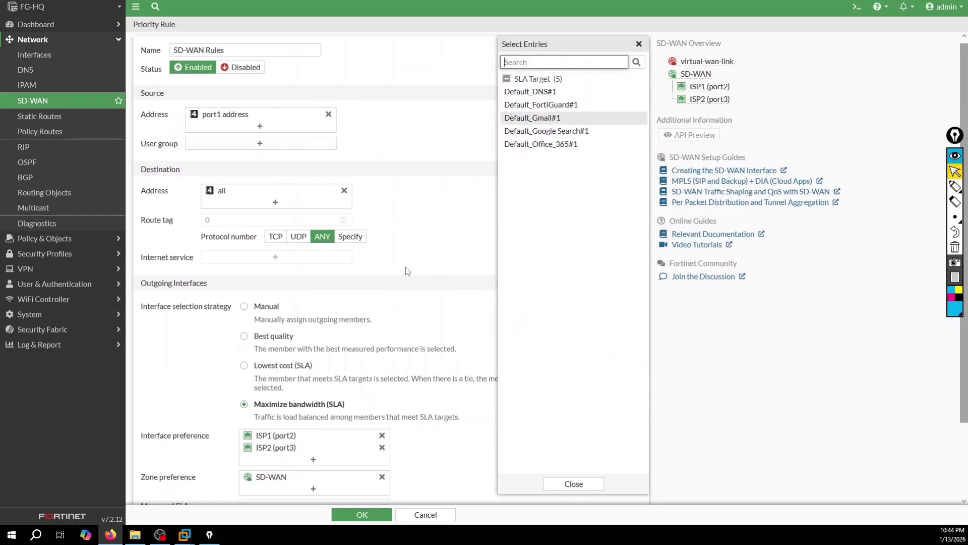
scroll(406, 267, down, 3)
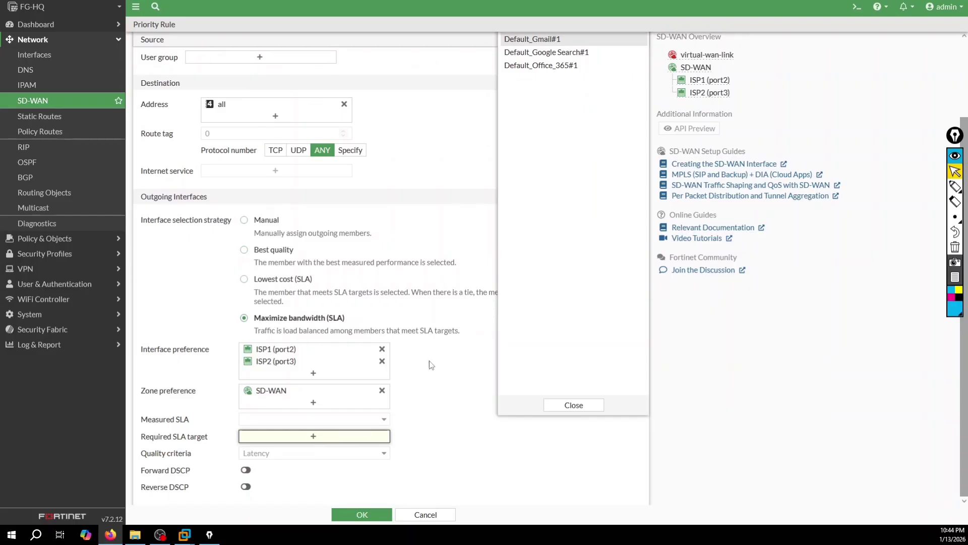
scroll(542, 225, up, 3)
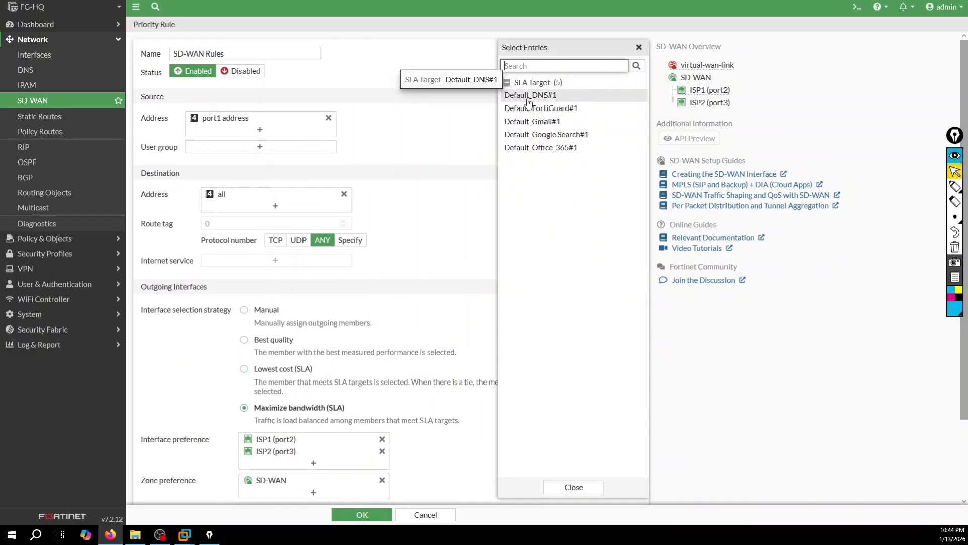
click(529, 97)
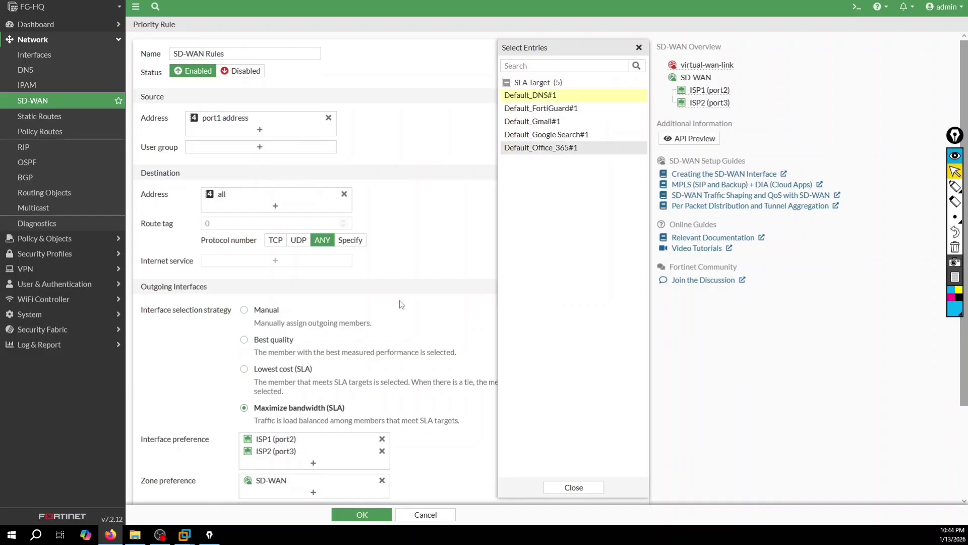
Try to save the priority rule under the name SD-WAN Rules.
scroll(400, 300, down, 2)
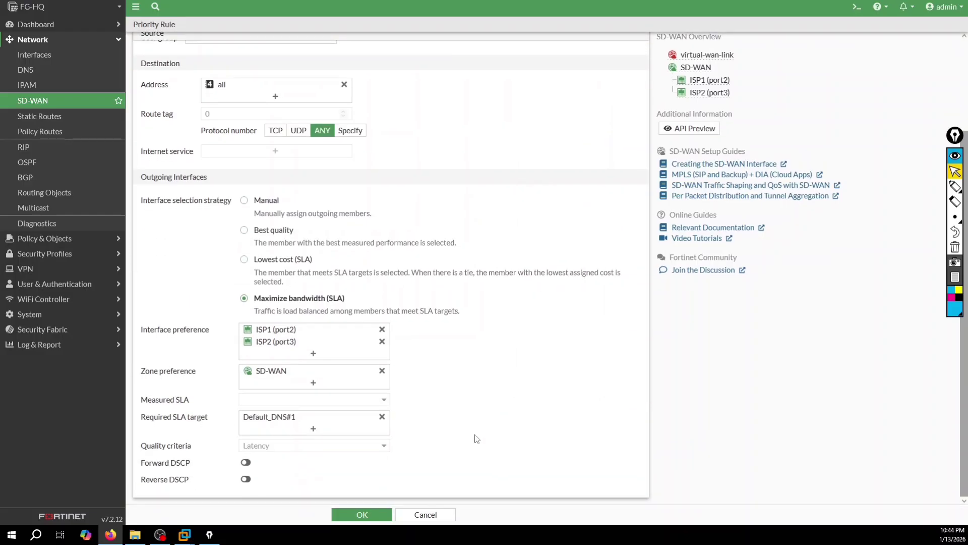
click(374, 519)
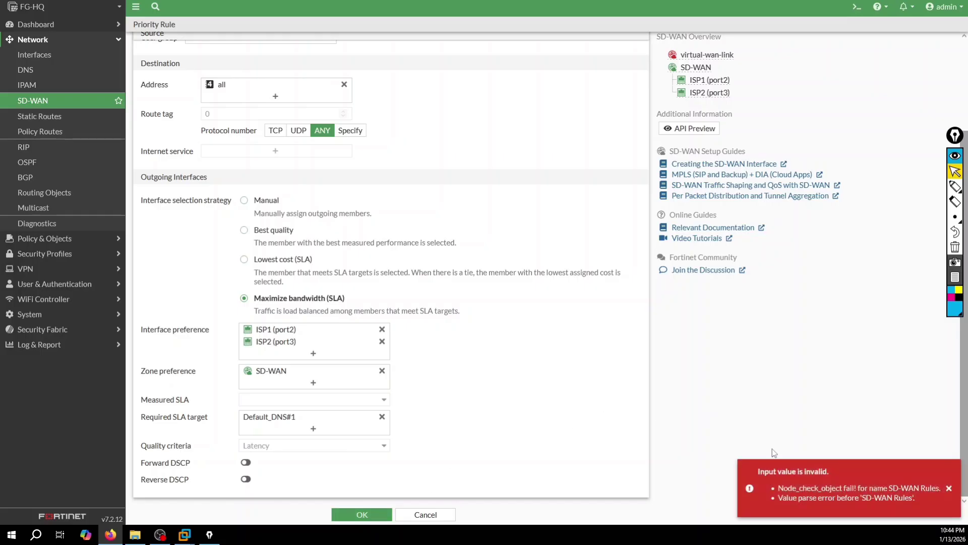
click(872, 491)
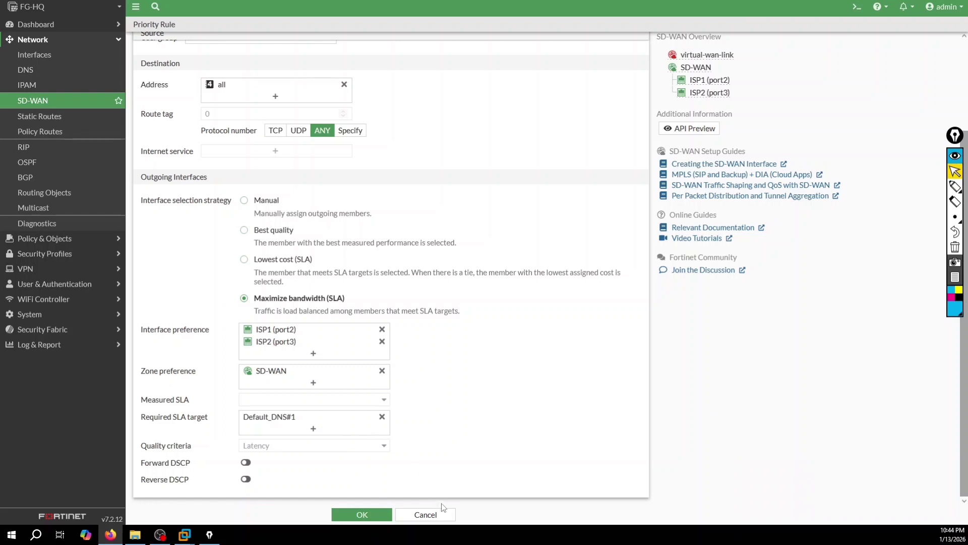
click(375, 519)
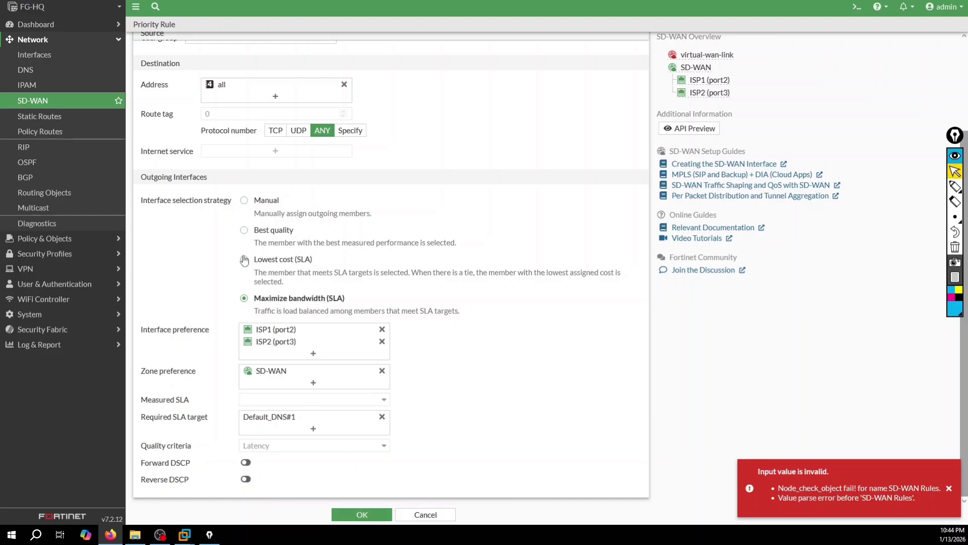
Rename the rule to SD-WAN-Rules, without a space, and save it.
scroll(243, 260, up, 3)
click(225, 54)
drag(225, 53, 203, 53)
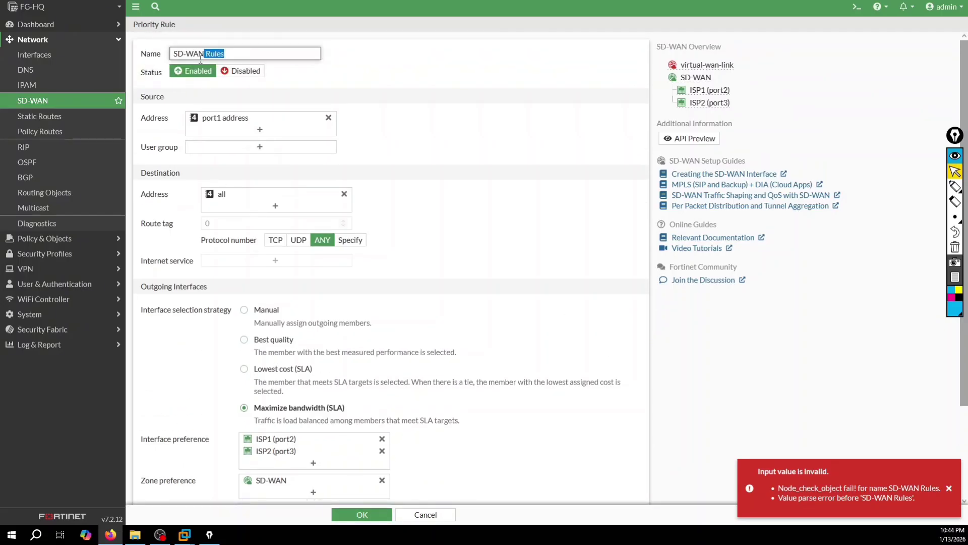
key(BackSpace)
text(-Ru)
scroll(314, 109, down, 2)
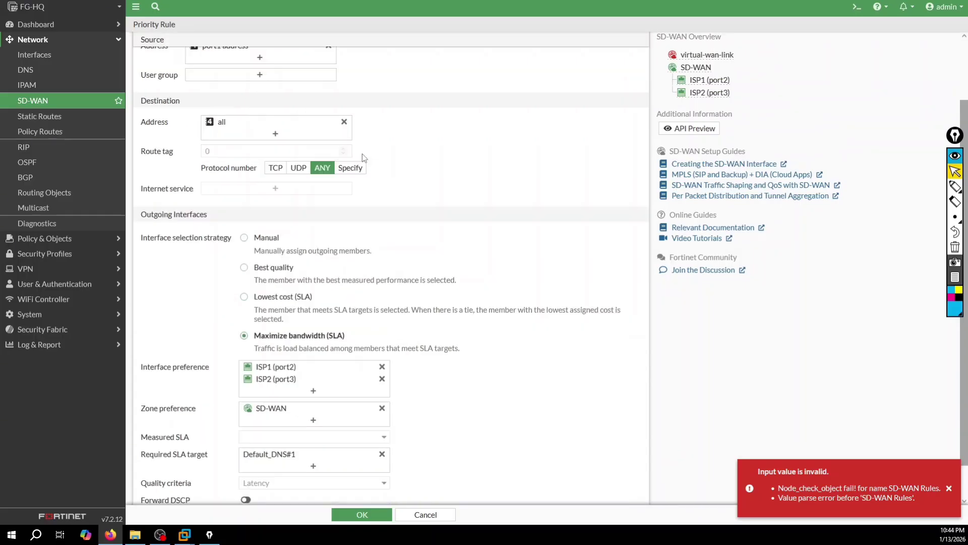
click(377, 519)
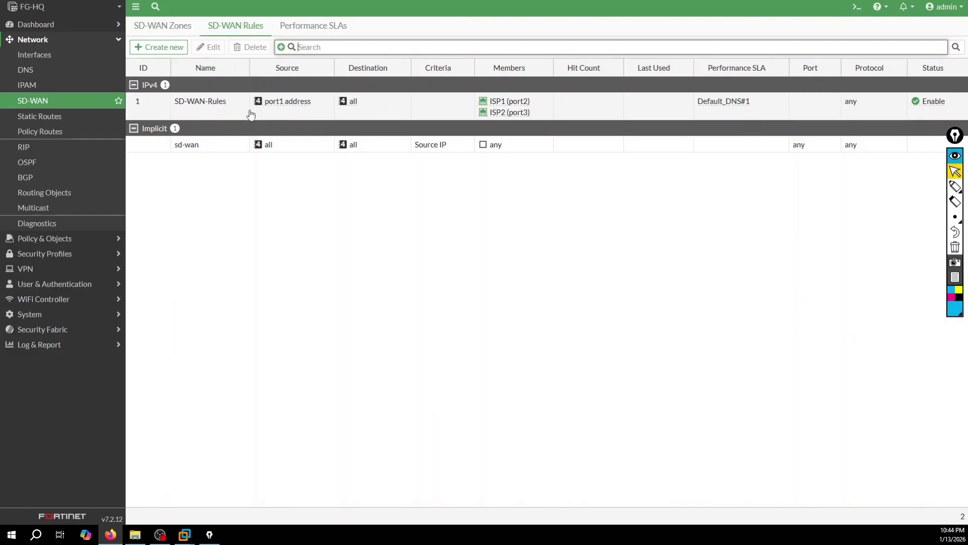
Create a performance SLA named G_DNS that pings server 8.8.8.8, with its SLA target enabled, and save it.
click(299, 32)
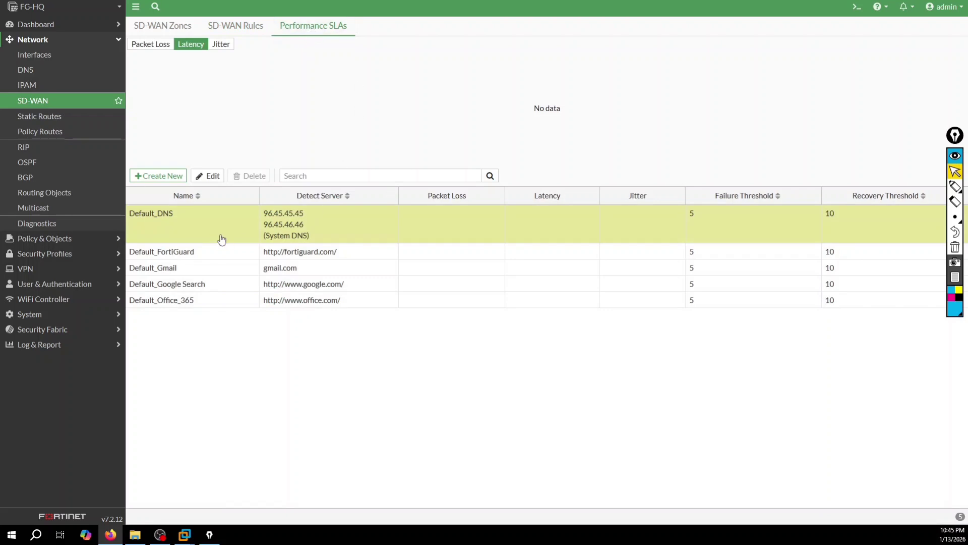
click(159, 176)
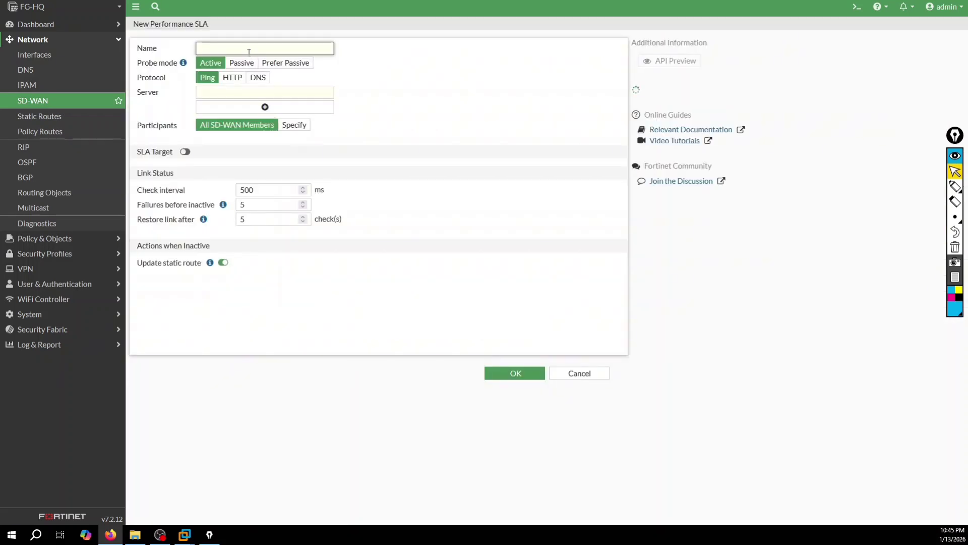
text(G)
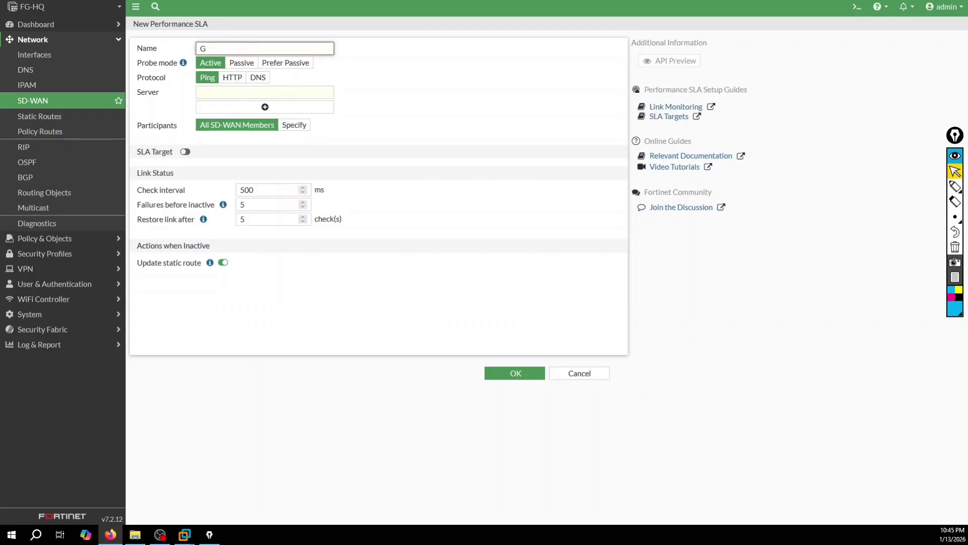
text(_DNS)
click(214, 93)
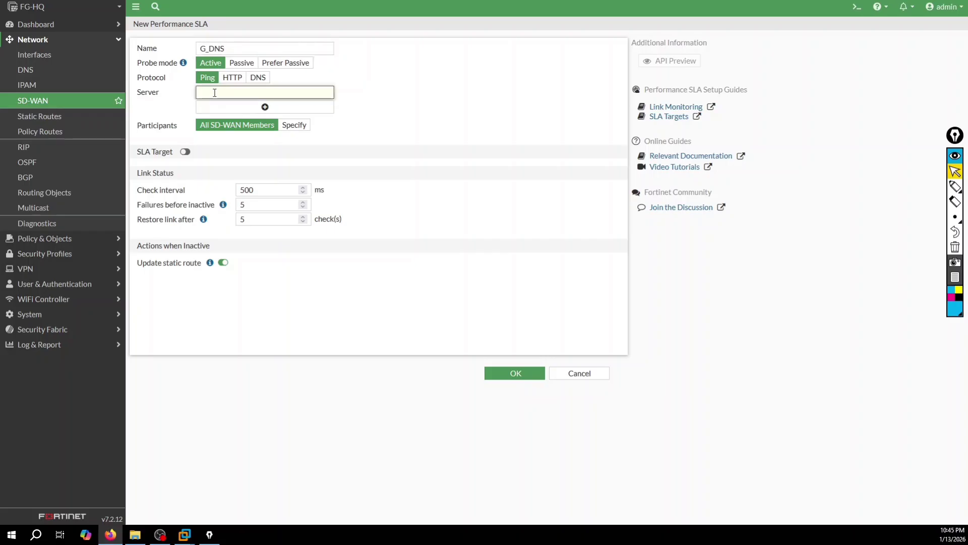
text(8.8.8.8)
click(185, 152)
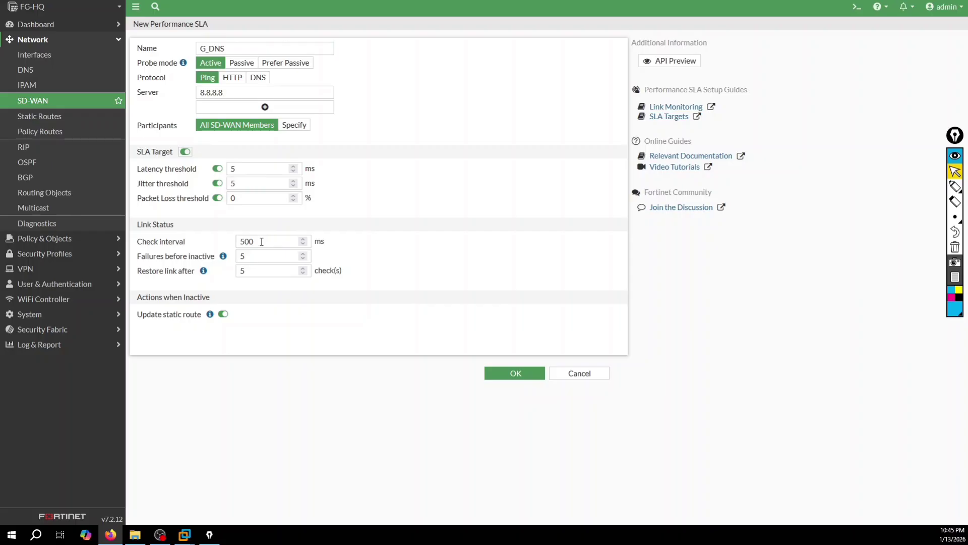
click(513, 373)
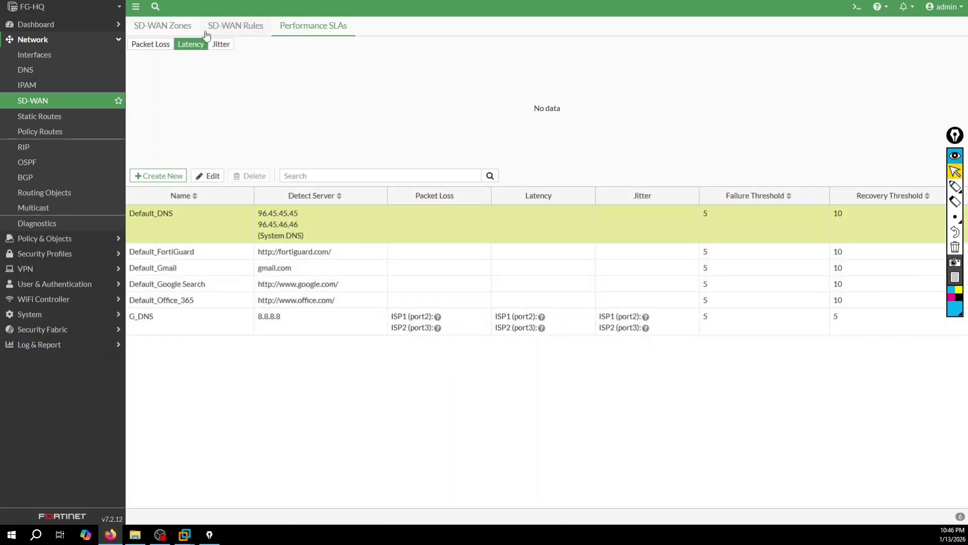
Reload the performance SLA list and check the packet loss, latency and jitter of both ISP links for G_DNS.
click(168, 28)
click(222, 31)
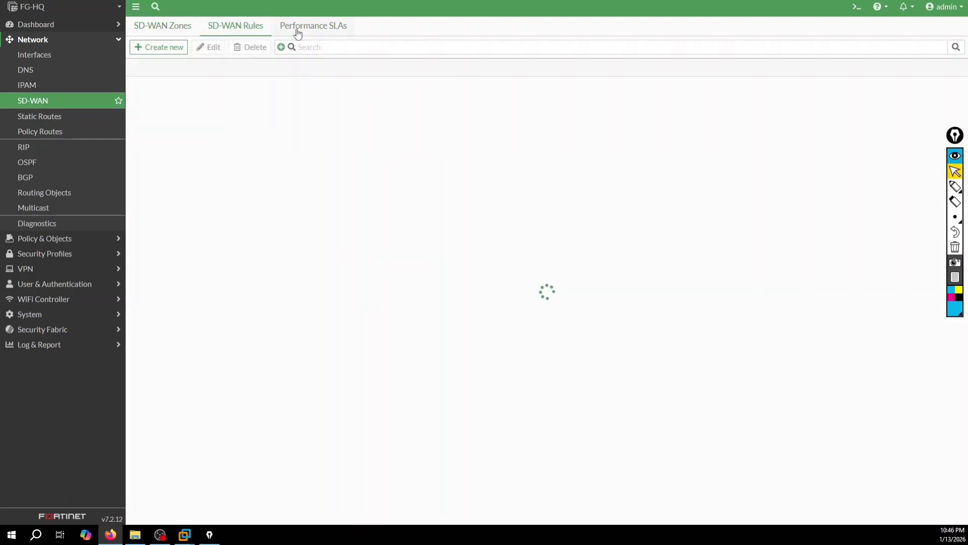
click(301, 31)
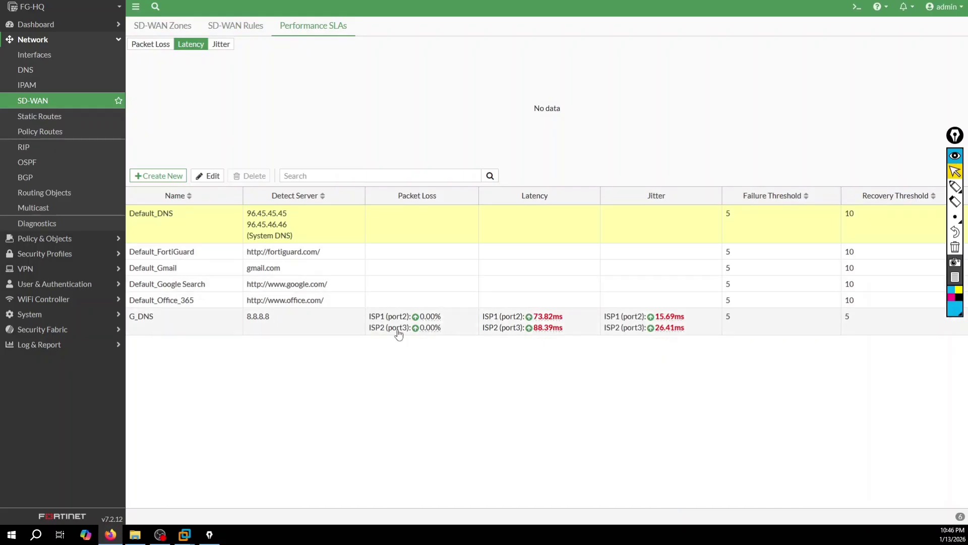
mouse_move(541, 321)
mouse_move(667, 322)
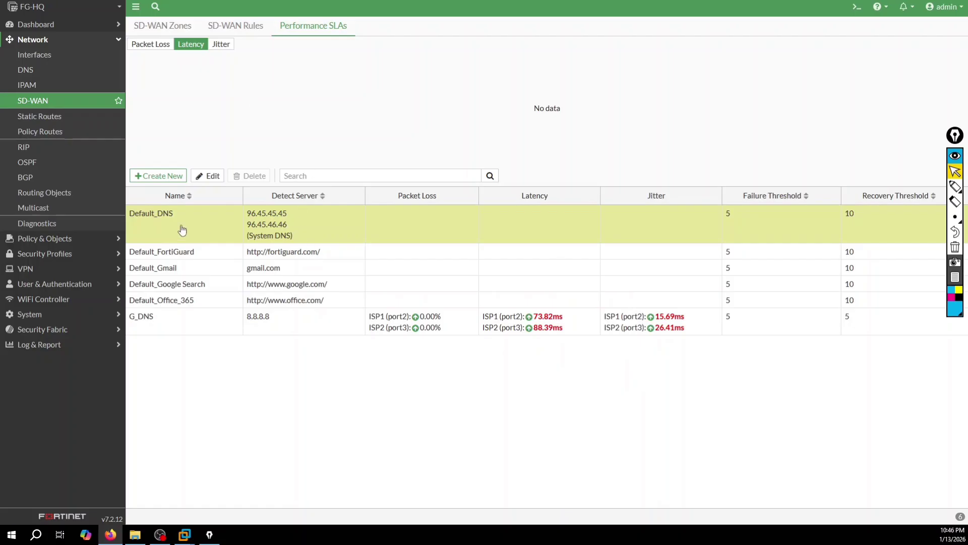
Set the G_DNS SLA thresholds to 100 ms latency, 100 ms jitter and 5% packet loss.
double_click(205, 319)
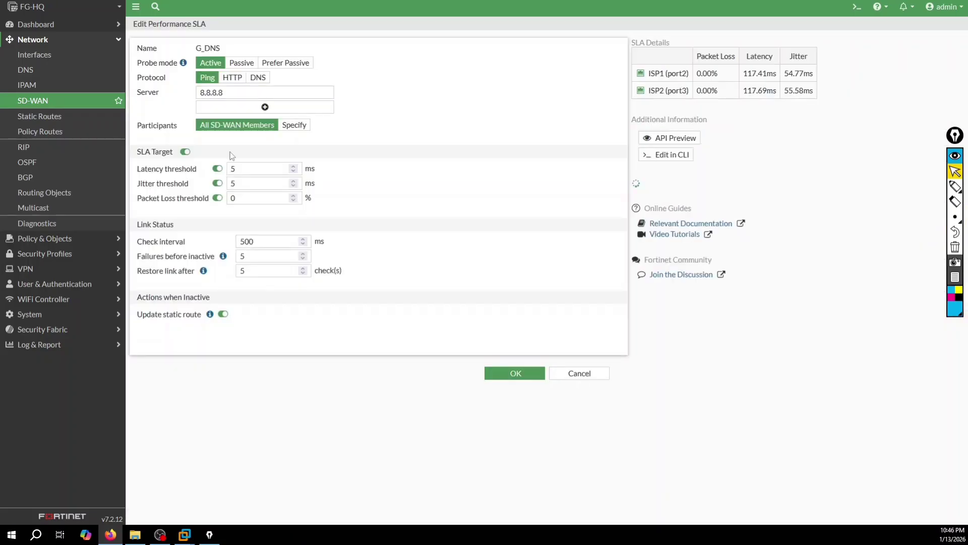
double_click(247, 169)
text(100)
click(244, 183)
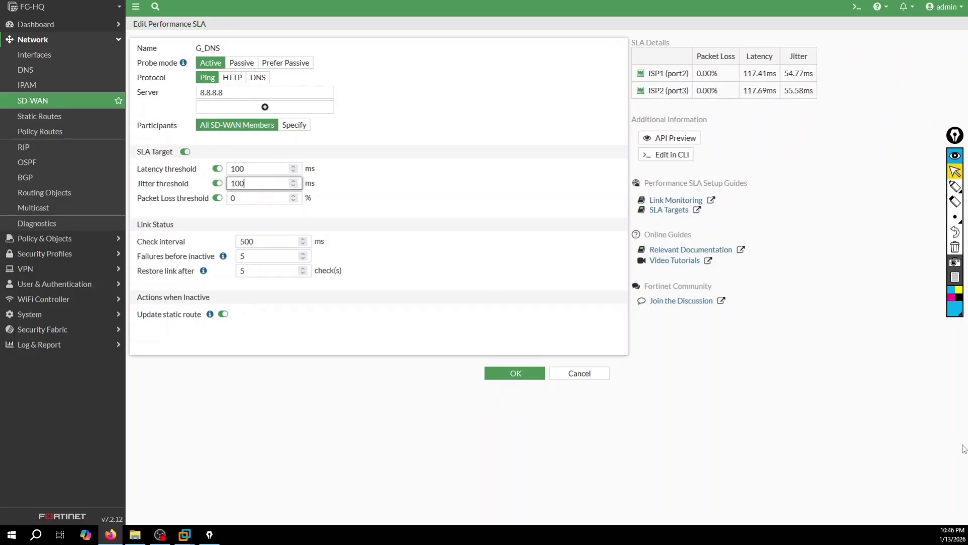
click(261, 200)
key(BackSpace)
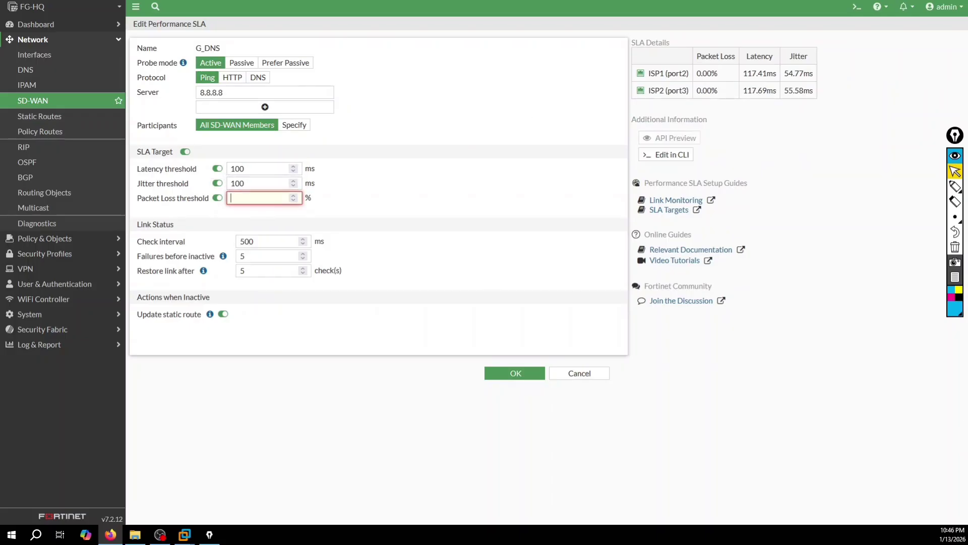
text(5)
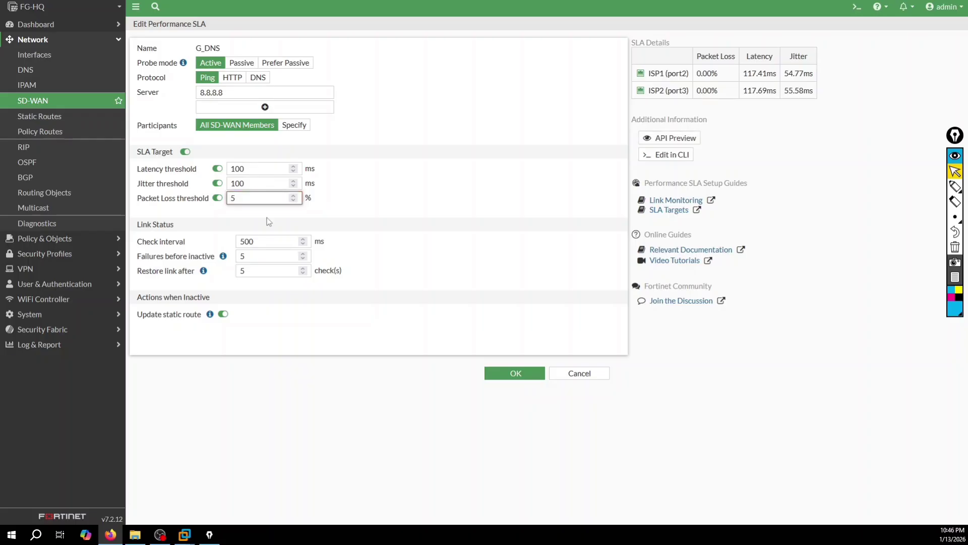
Set the check interval of G_DNS to 1000 ms and save the performance SLA.
click(268, 241)
double_click(267, 241)
text(1000)
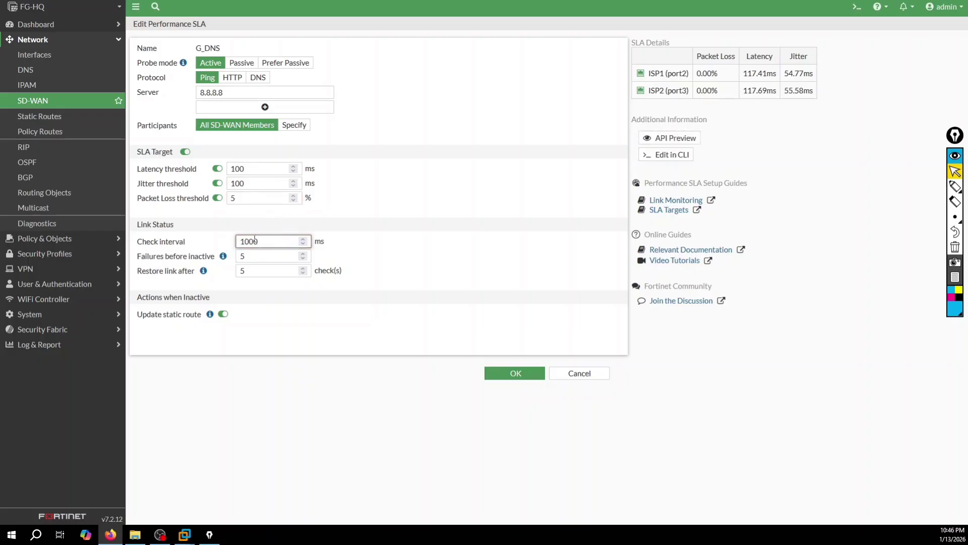
click(510, 373)
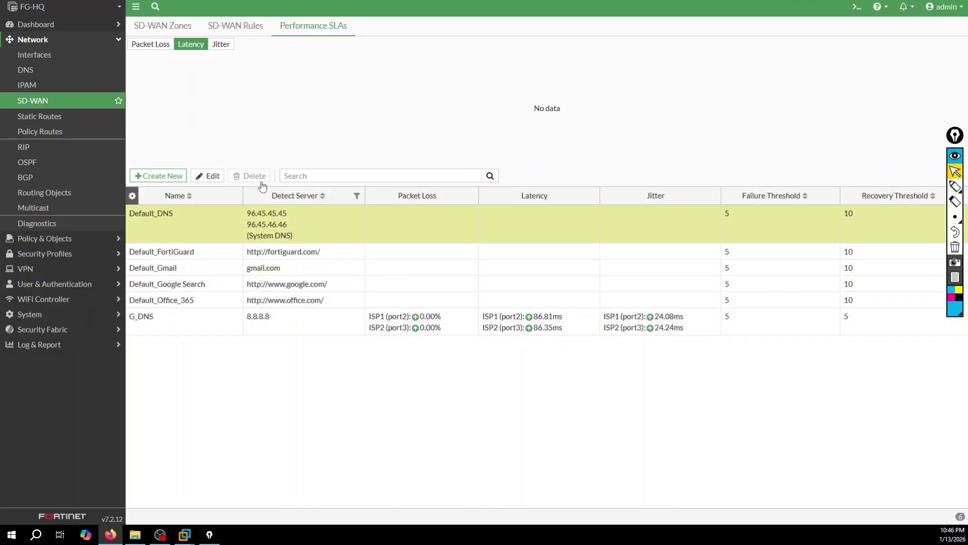
Replace the required SLA target of the SD-WAN-Rules rule with G_DNS#1 and save the rule.
click(235, 34)
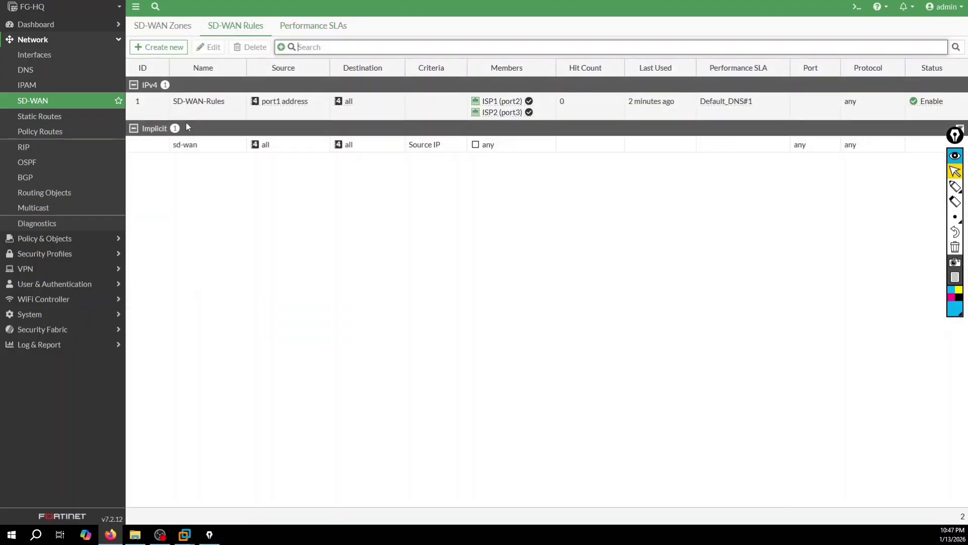
double_click(200, 112)
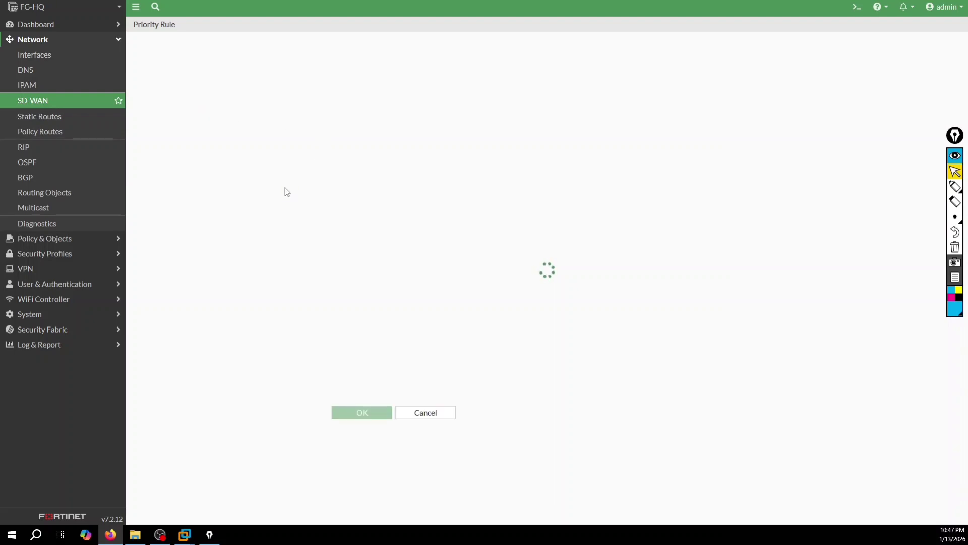
scroll(290, 241, down, 2)
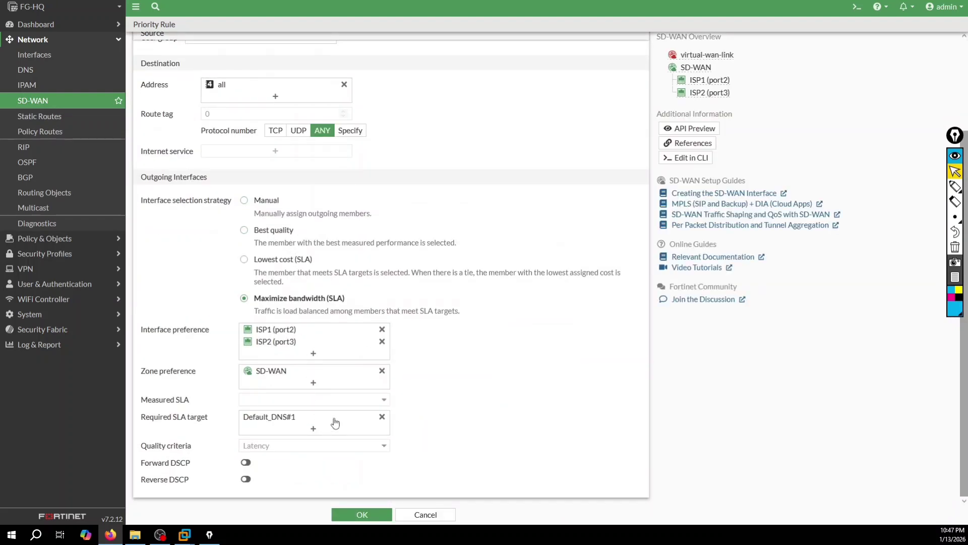
click(382, 417)
click(313, 418)
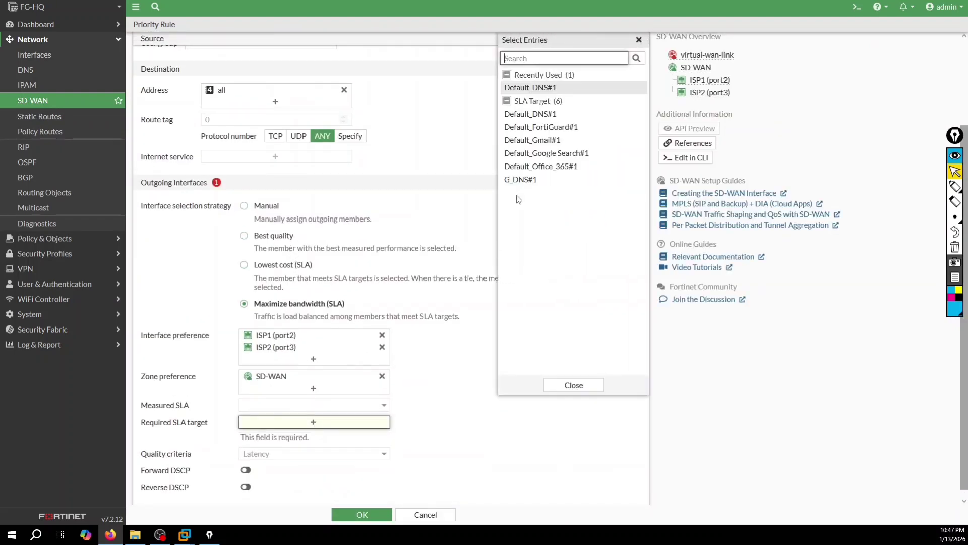
click(520, 179)
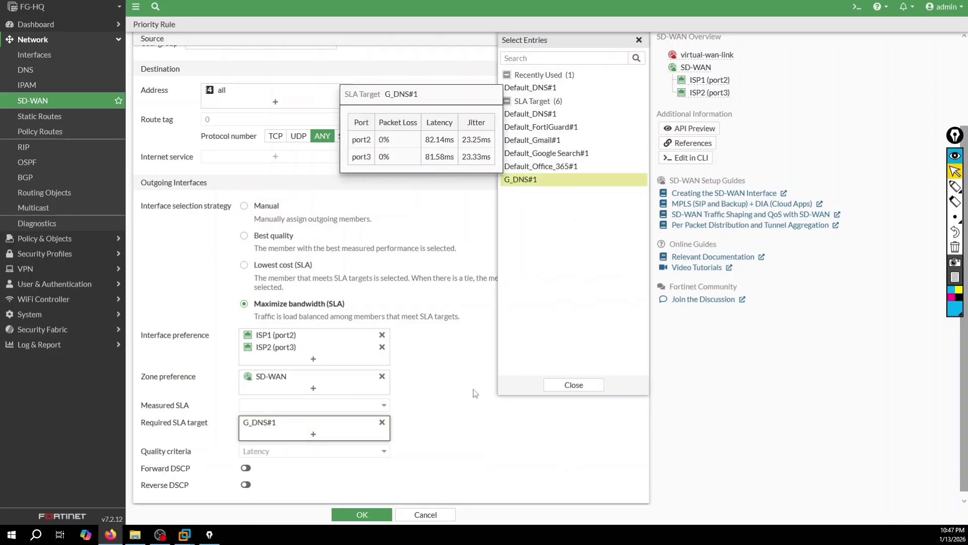
click(463, 418)
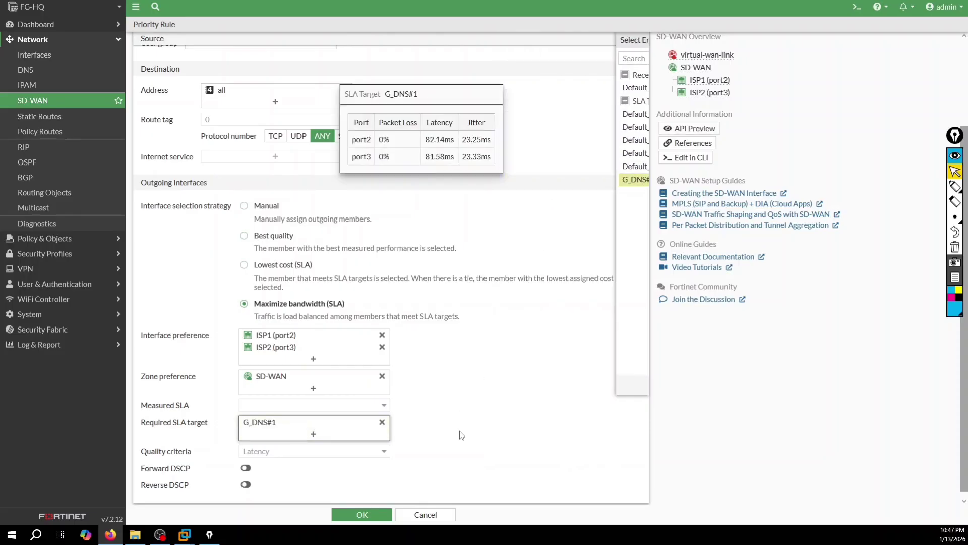
click(375, 514)
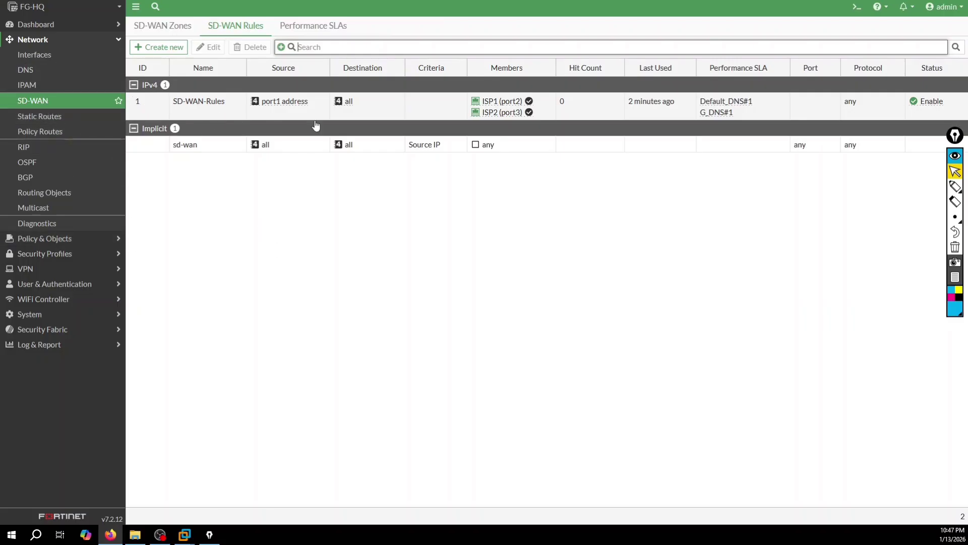
Start a new firewall policy named LAN-Internet with incoming interface LAN (port1) and outgoing interface SD-WAN.
click(72, 239)
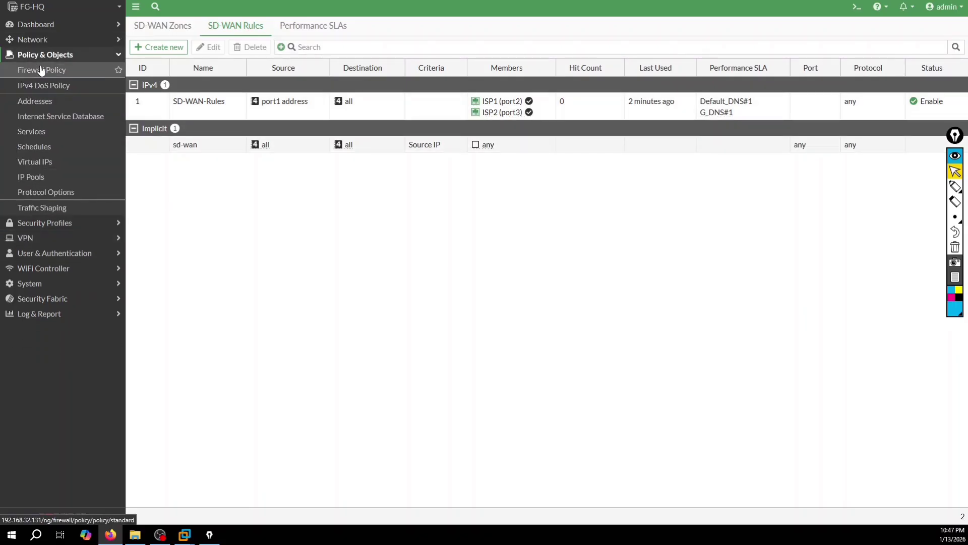
click(40, 70)
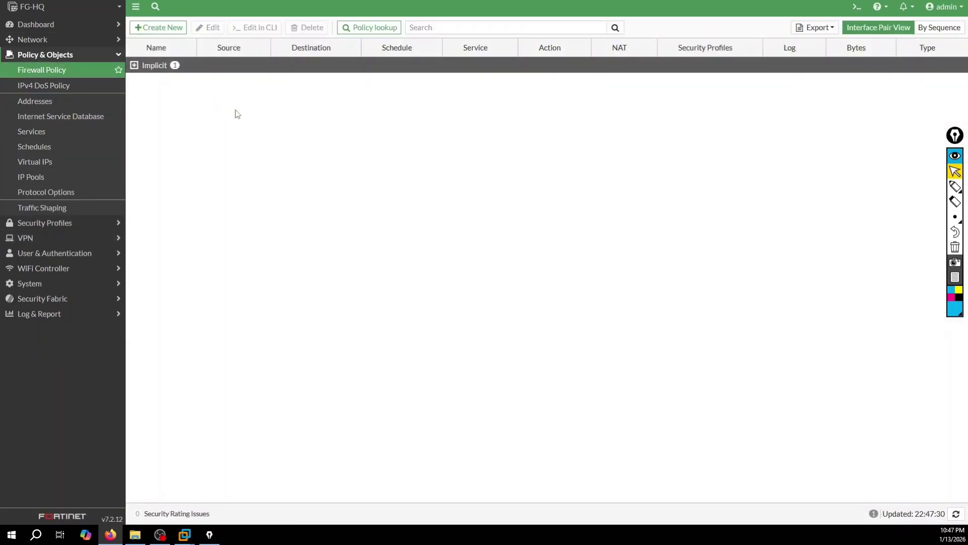
click(151, 31)
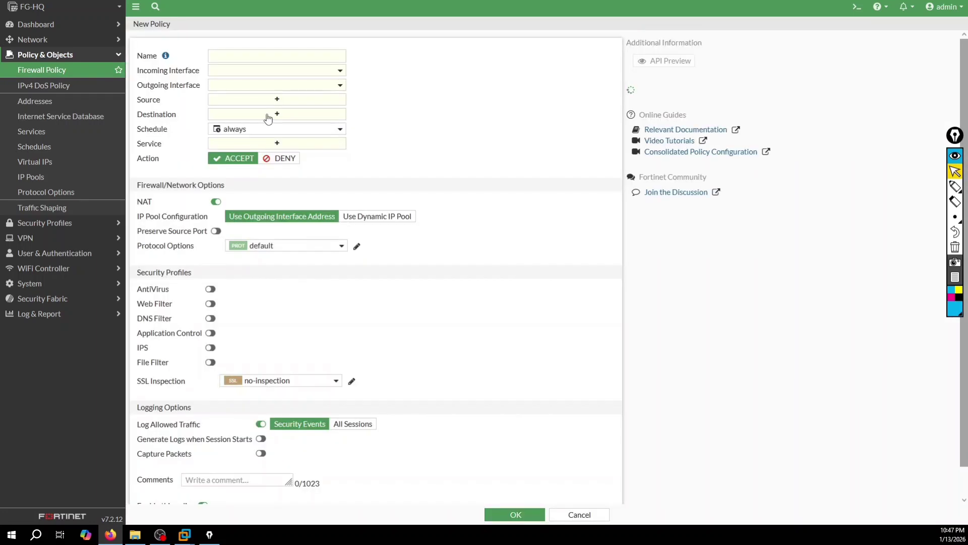
click(240, 56)
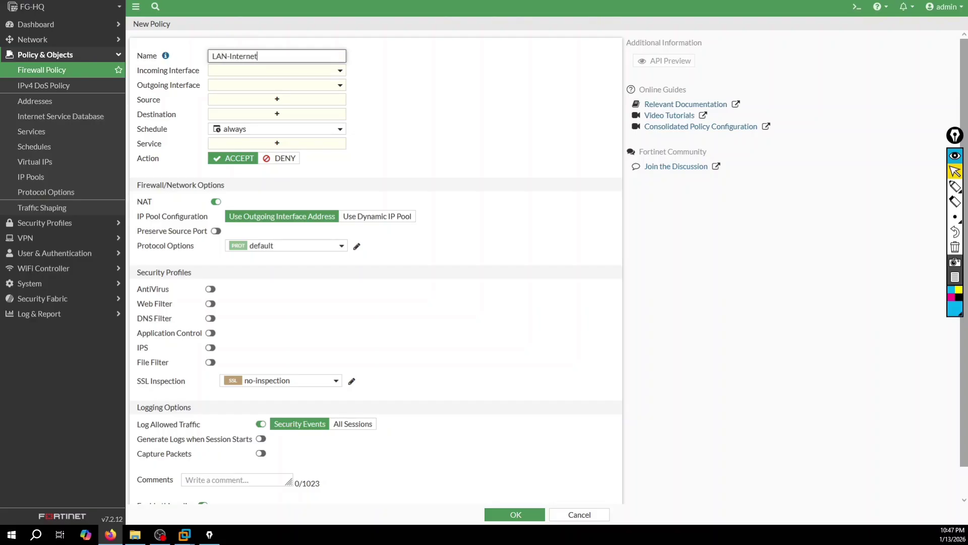
click(303, 70)
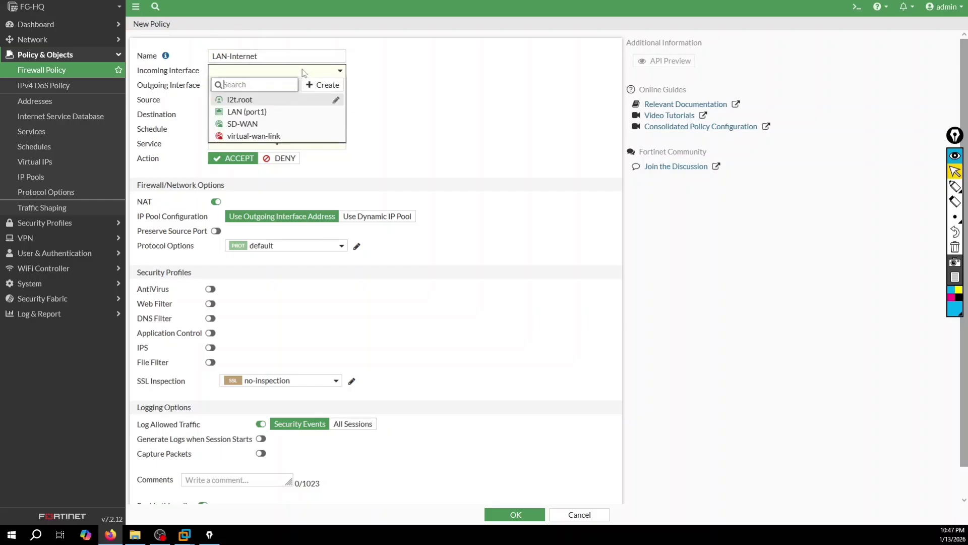
click(246, 114)
click(270, 87)
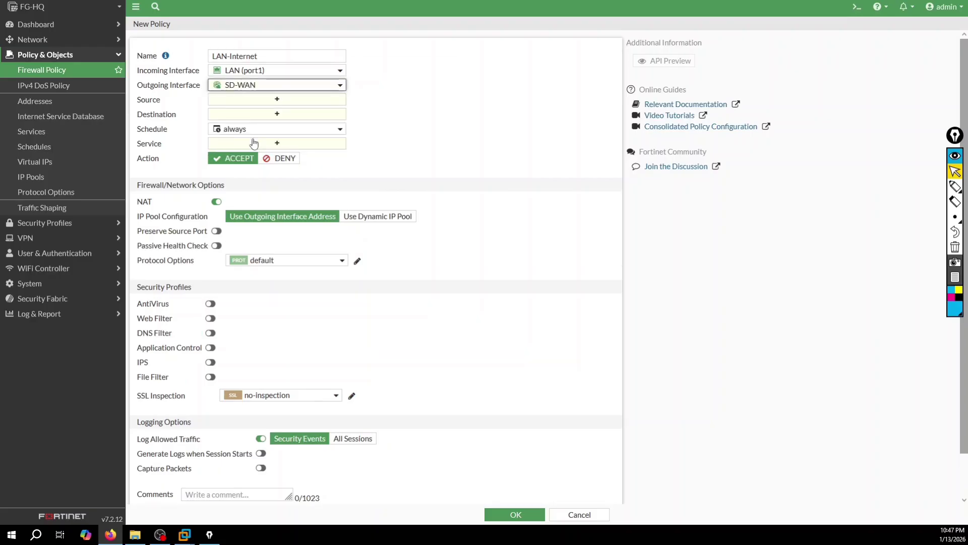
Set the policy's source and destination to all and its service to ALL, and save the policy.
click(282, 101)
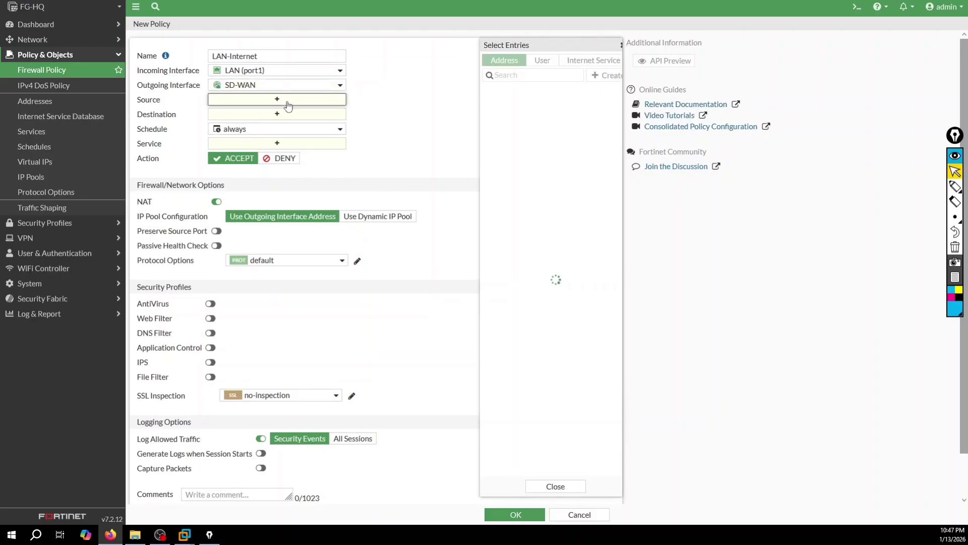
click(496, 93)
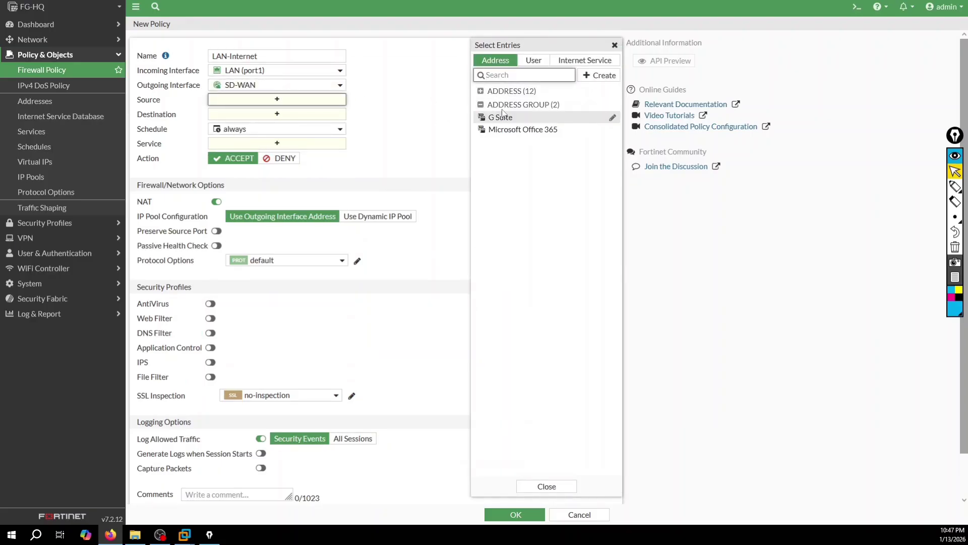
click(492, 93)
click(488, 104)
click(297, 124)
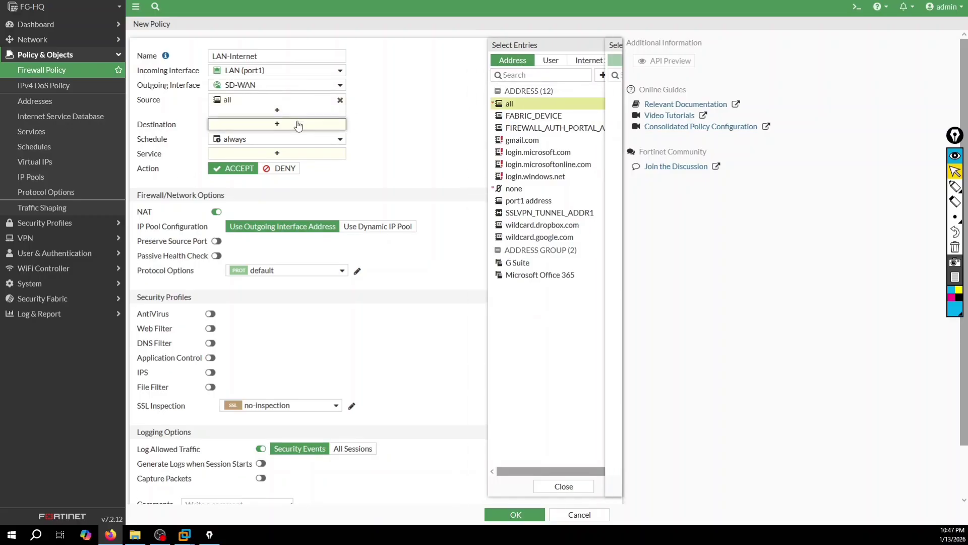
click(485, 105)
click(277, 164)
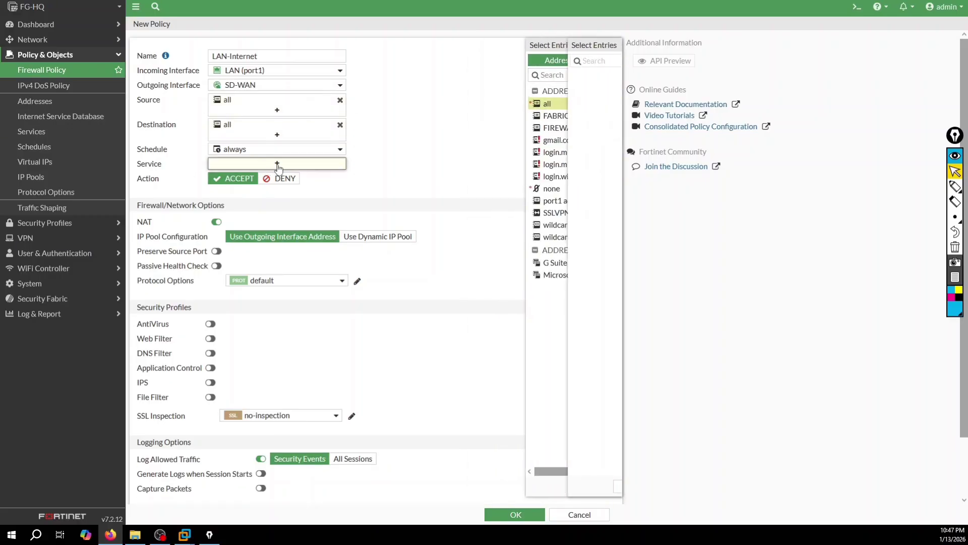
click(499, 105)
click(404, 166)
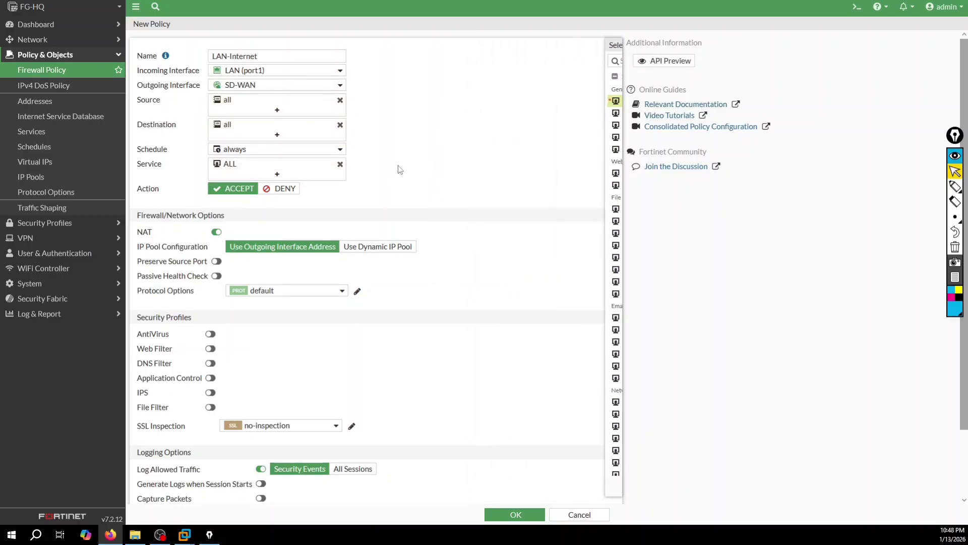
scroll(400, 169, down, 3)
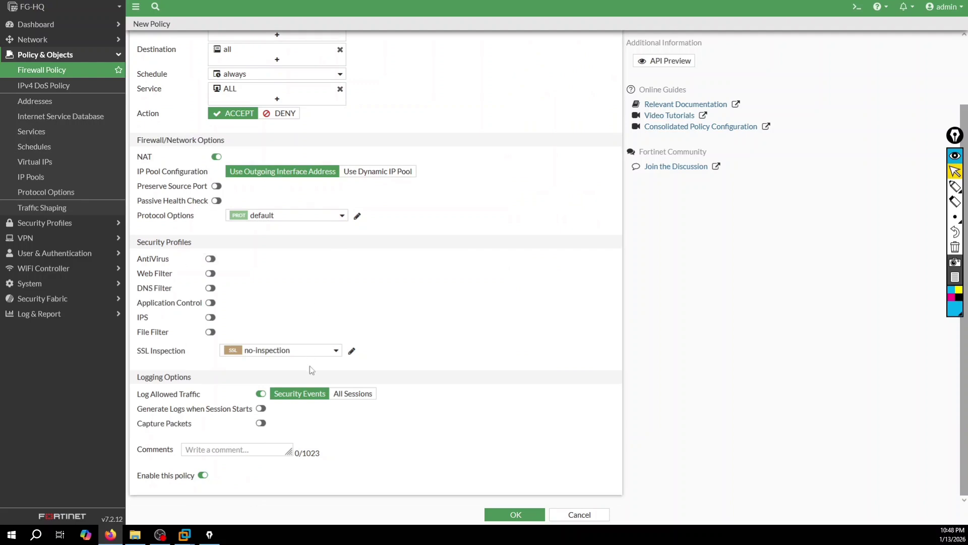
click(500, 512)
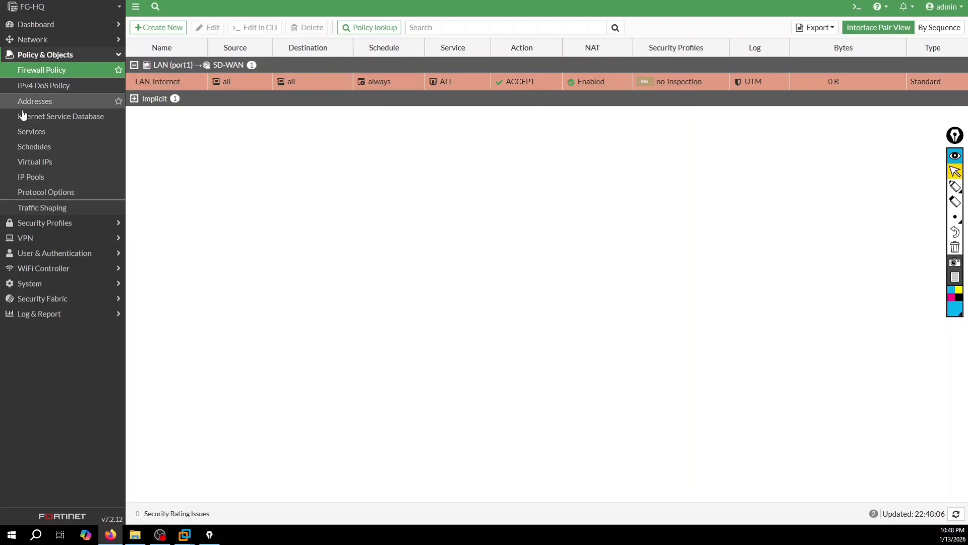
Create and save a static default route with destination 0.0.0.0/0.0.0.0 through the SD-WAN interface.
click(65, 40)
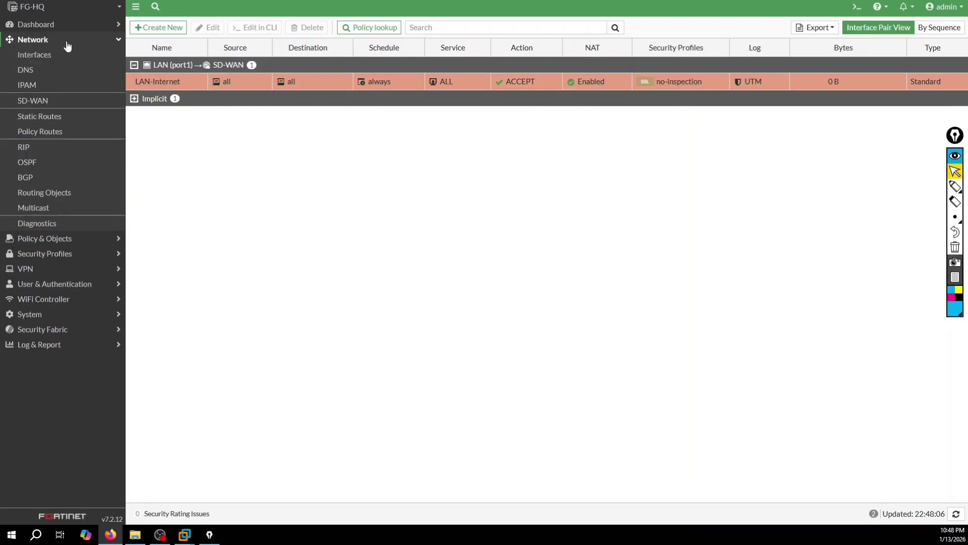
click(49, 122)
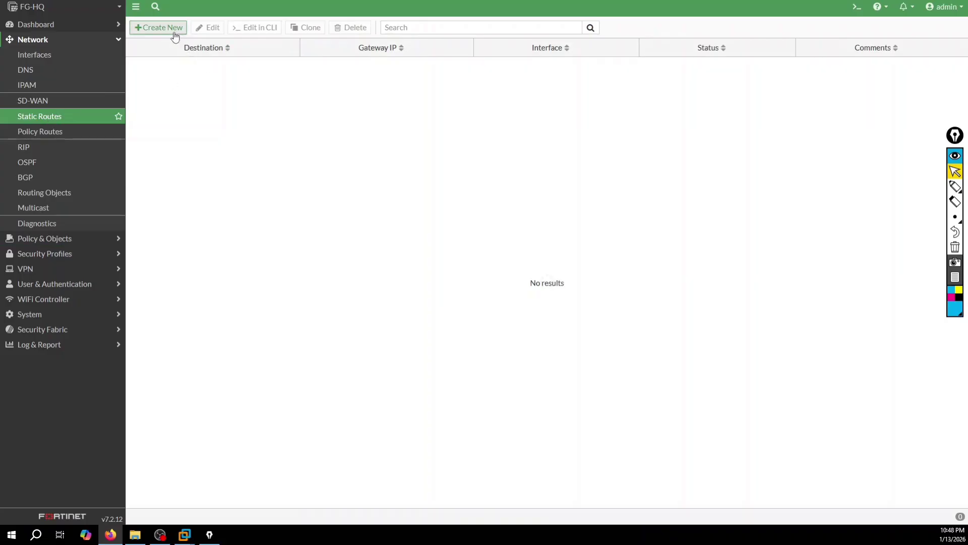
click(173, 30)
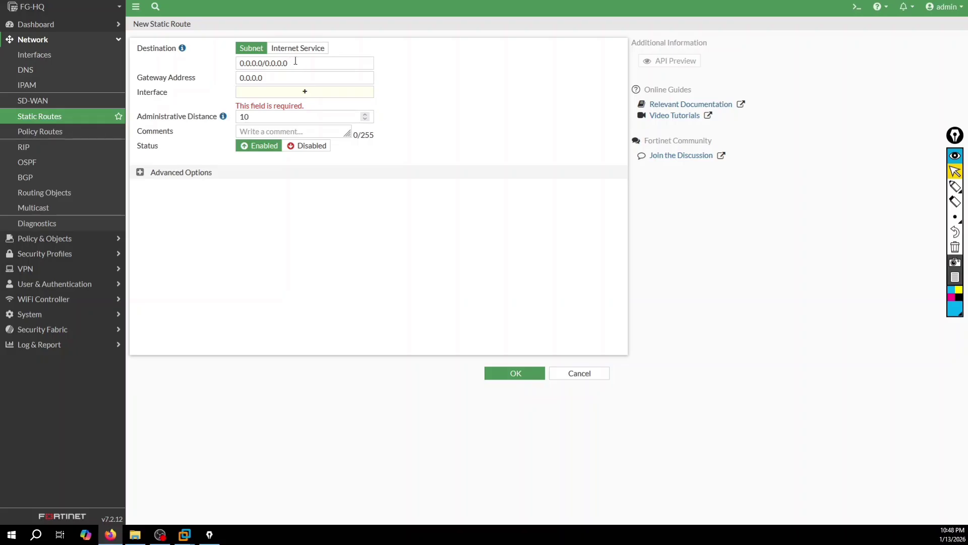
drag(313, 62, 219, 67)
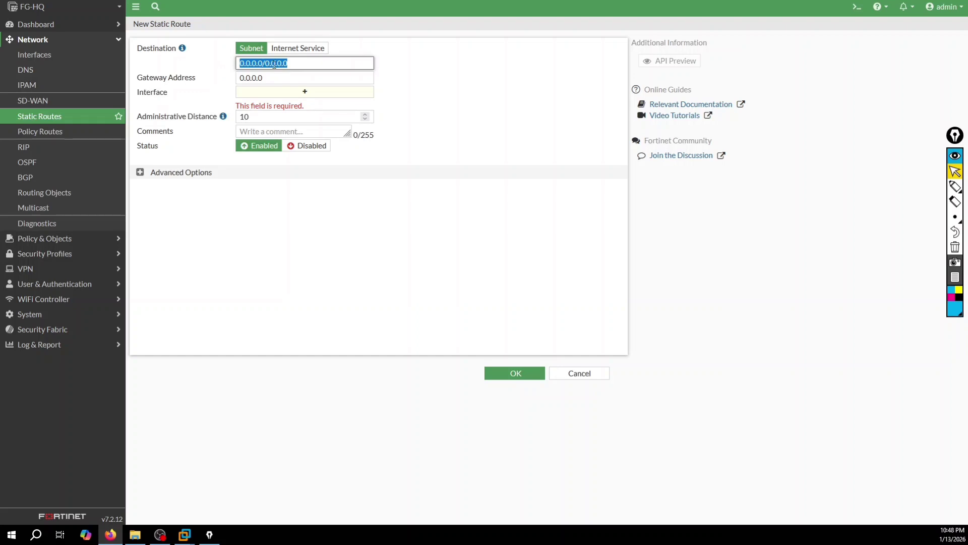
click(294, 61)
click(292, 93)
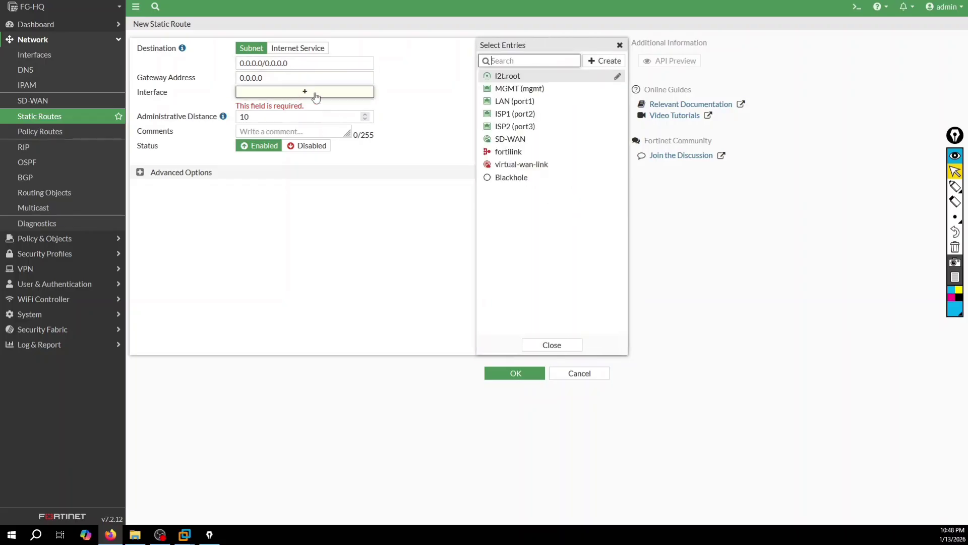
click(504, 141)
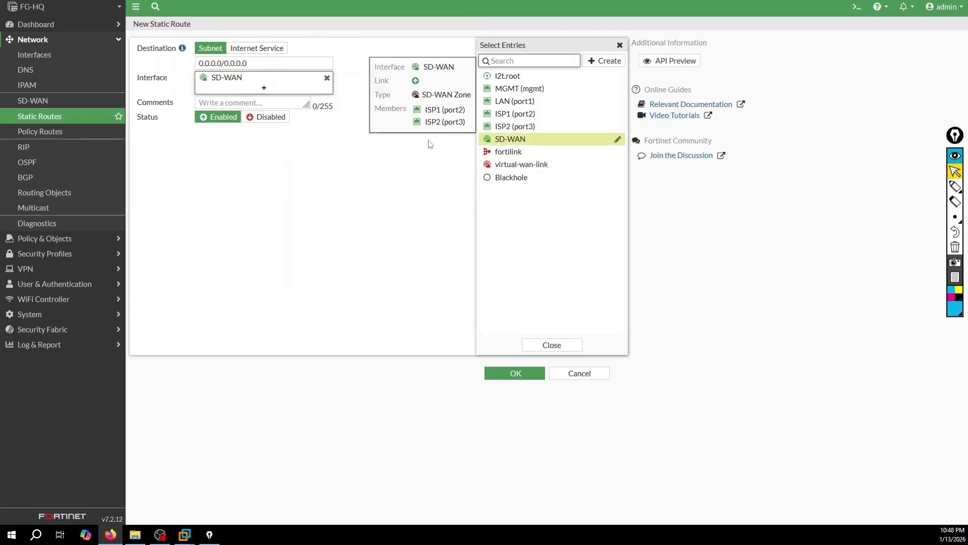
click(414, 145)
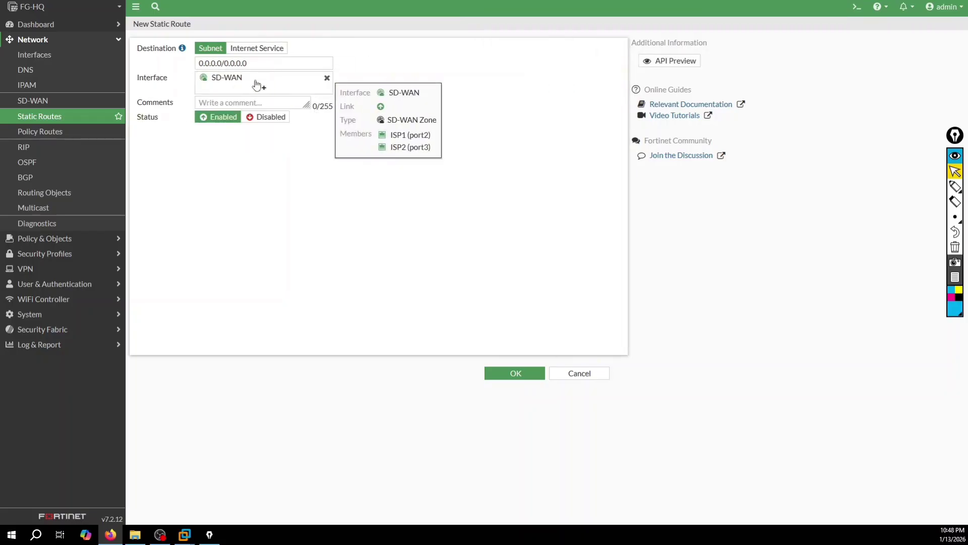
mouse_move(255, 83)
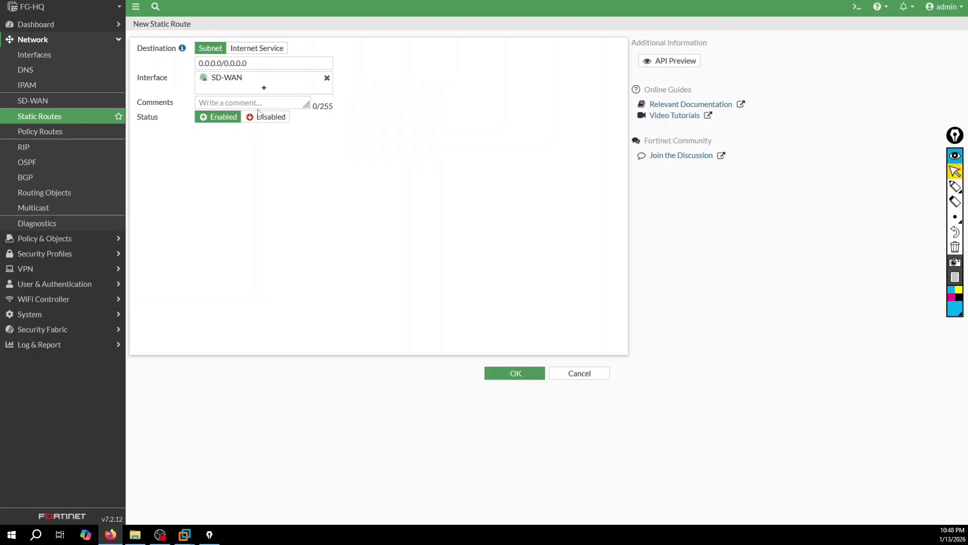
click(505, 371)
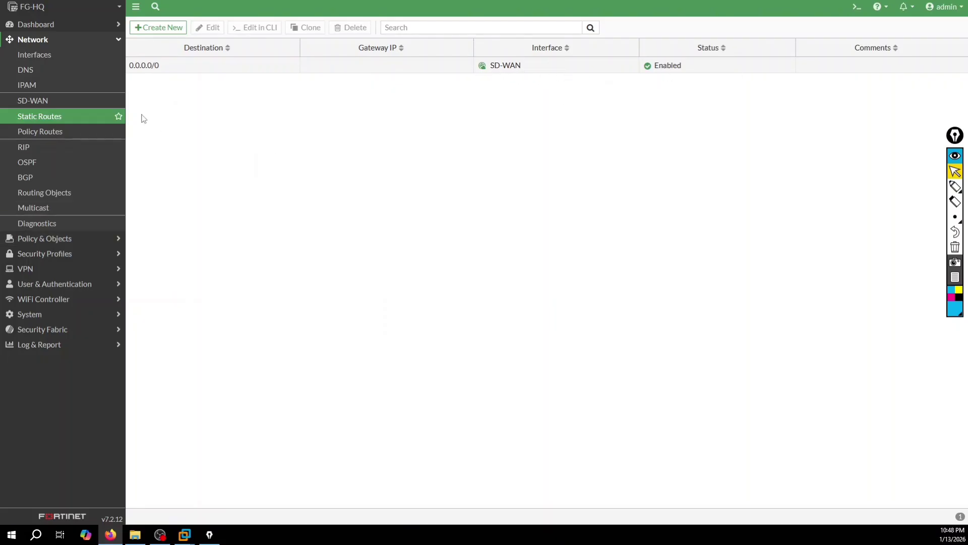
Switch to the lab topology and open the VNC console of the Win node.
click(44, 43)
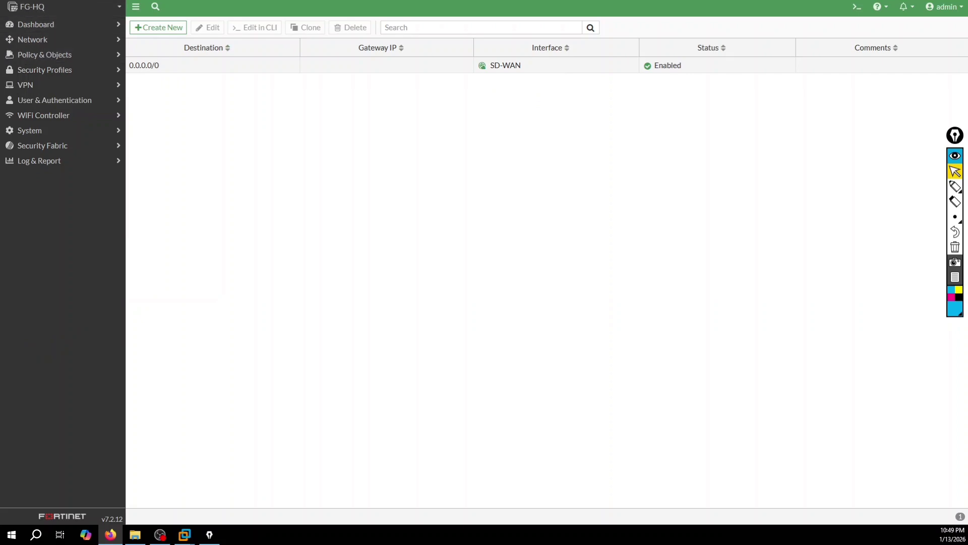
click(168, 7)
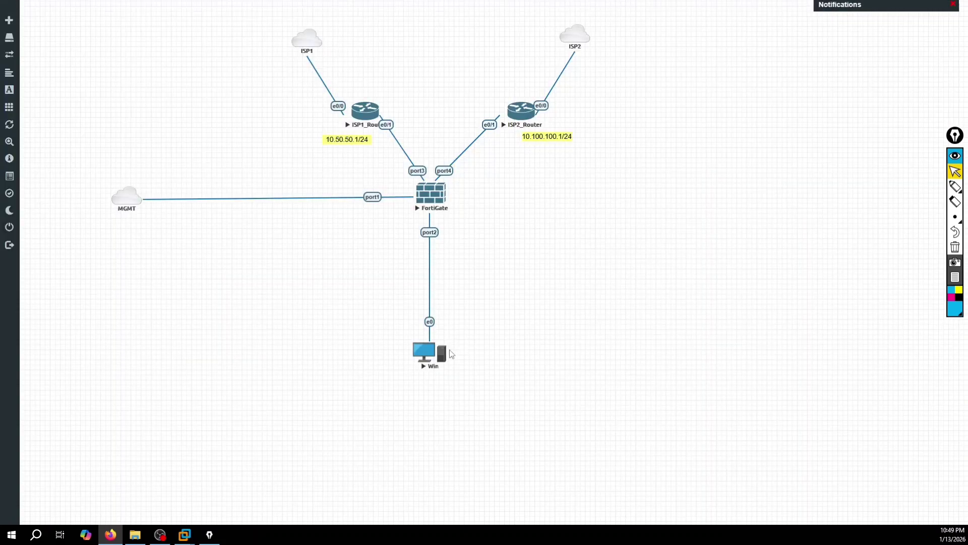
click(438, 357)
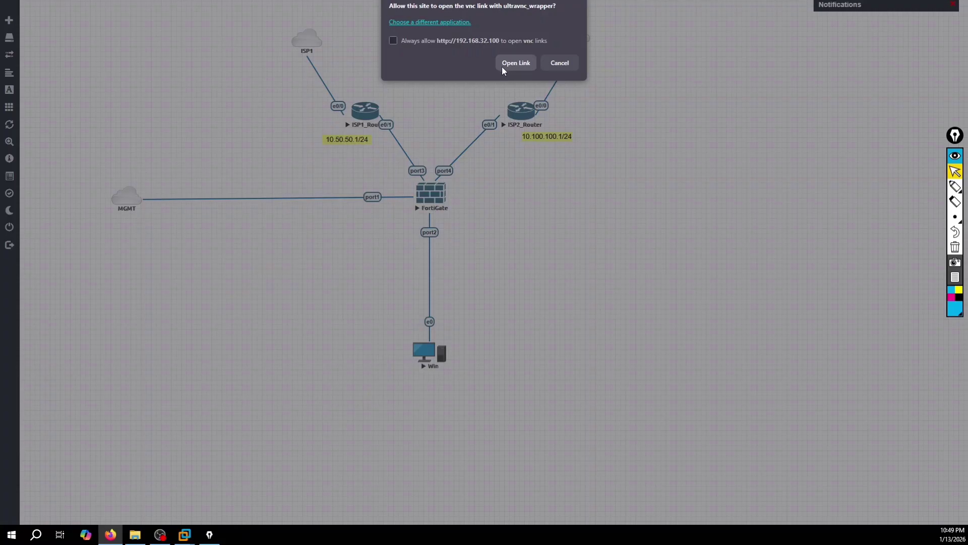
click(504, 63)
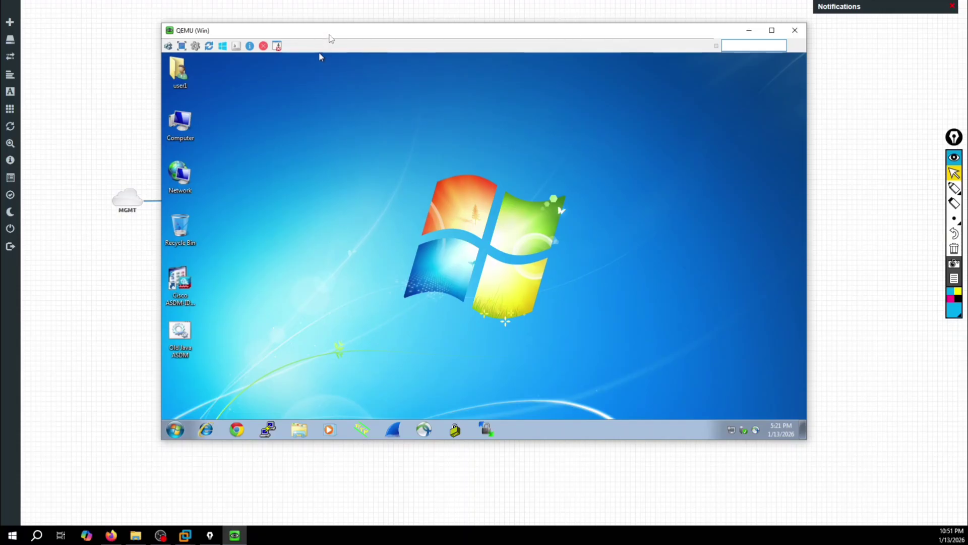
mouse_move(329, 38)
mouse_down()
mouse_move(493, 39)
mouse_move(329, 45)
mouse_up()
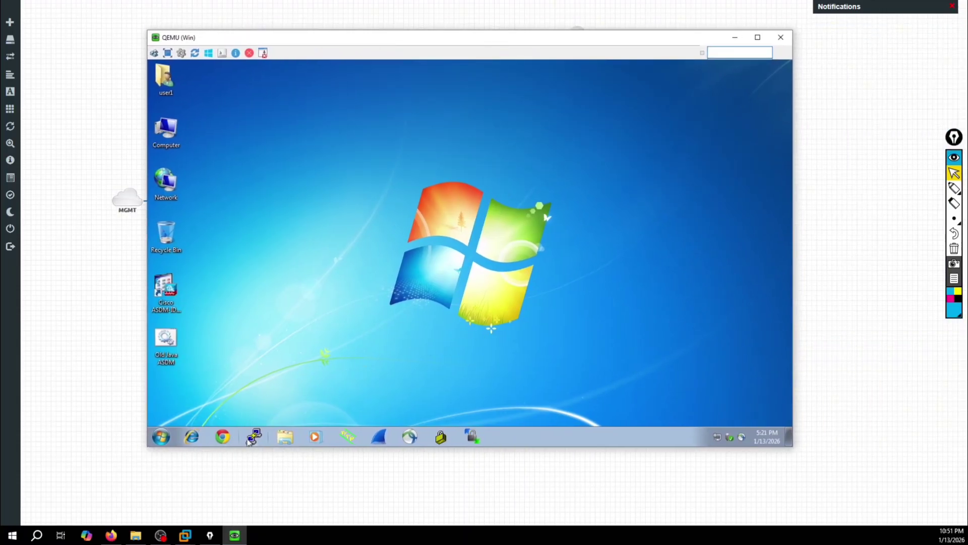
In a command prompt on the Windows client, run ipconfig and ping 8.8.8.8.
click(163, 437)
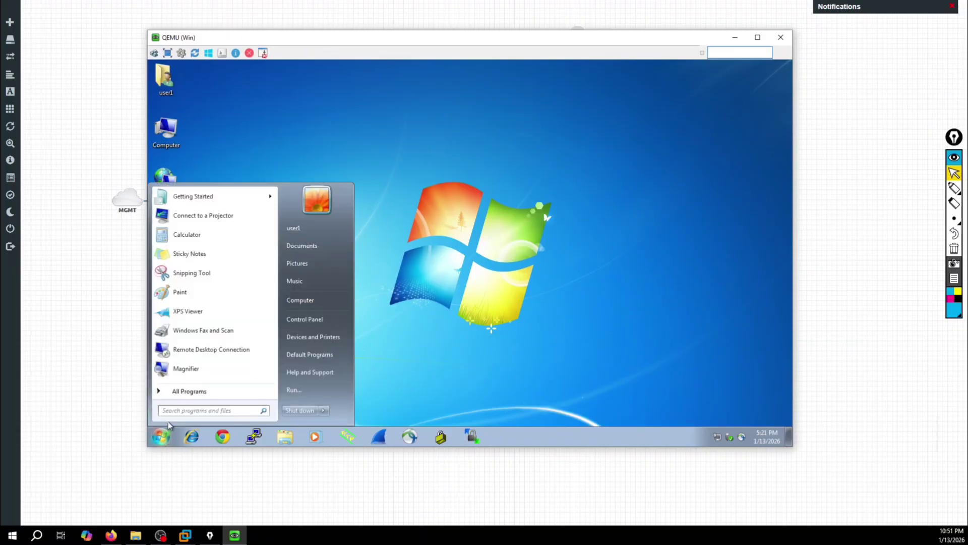
text(cmd)
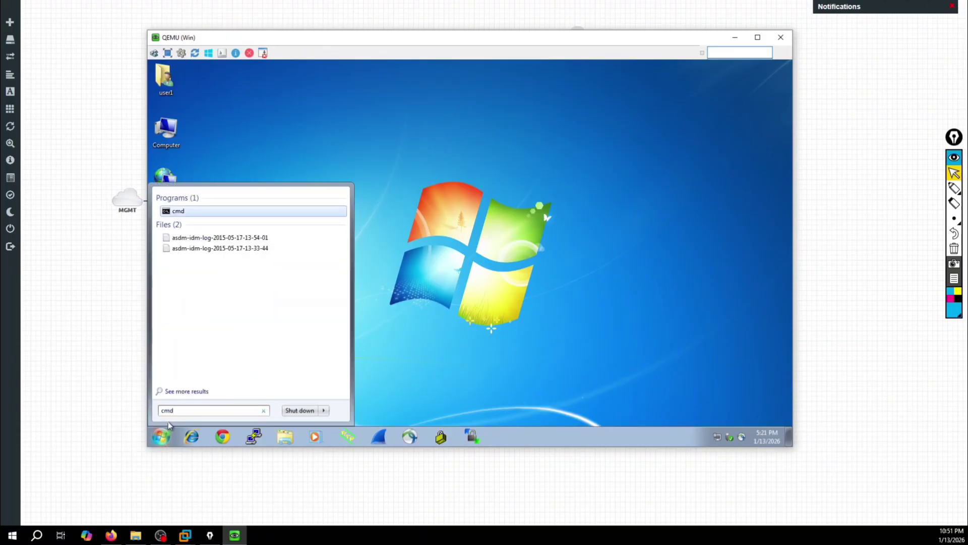
key(Return)
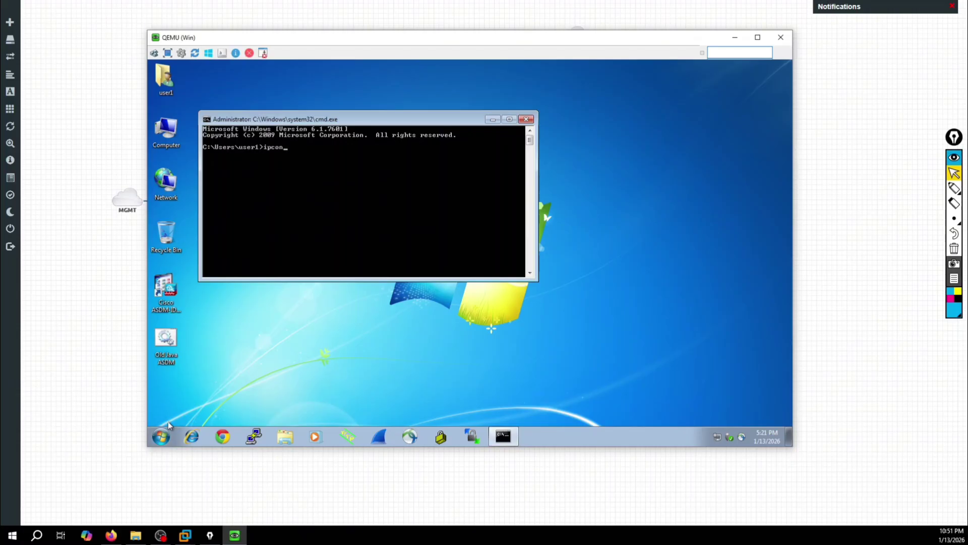
text(ipconfig)
key(Return)
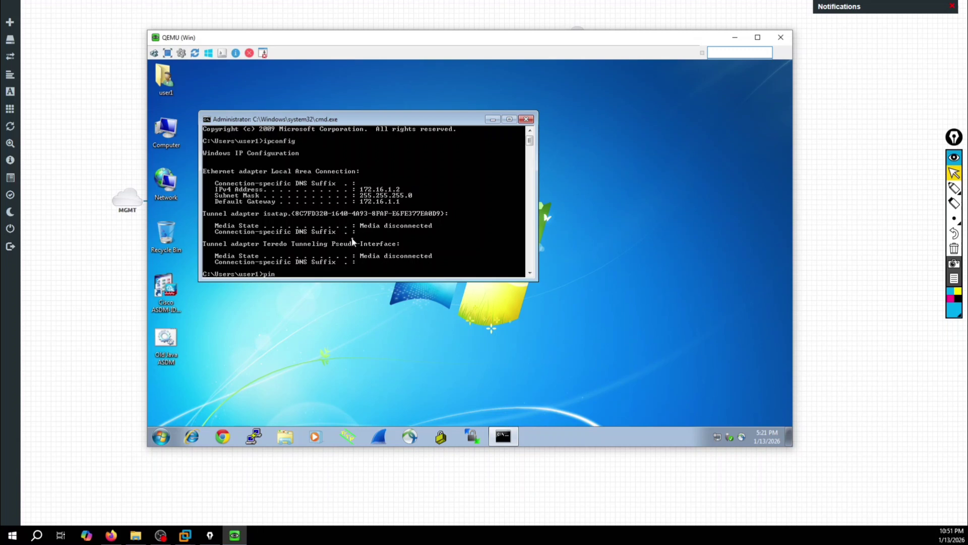
key(Up)
key(Return)
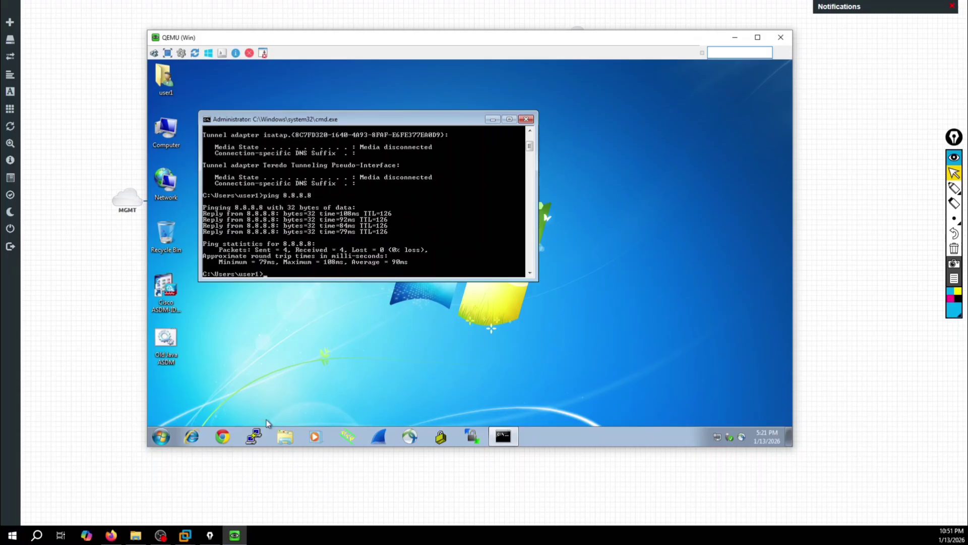
Open Chrome on the Windows client and search for facebook.
click(234, 436)
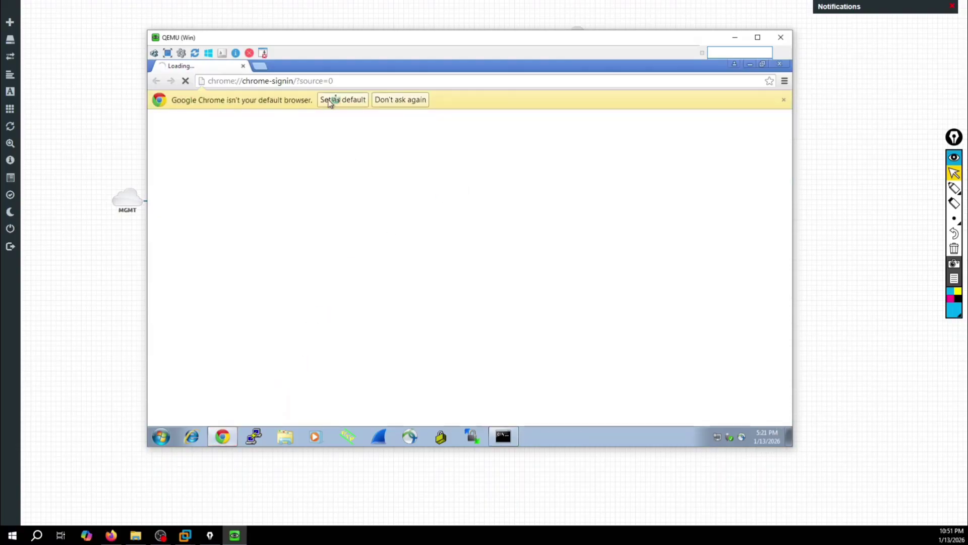
click(258, 66)
click(236, 66)
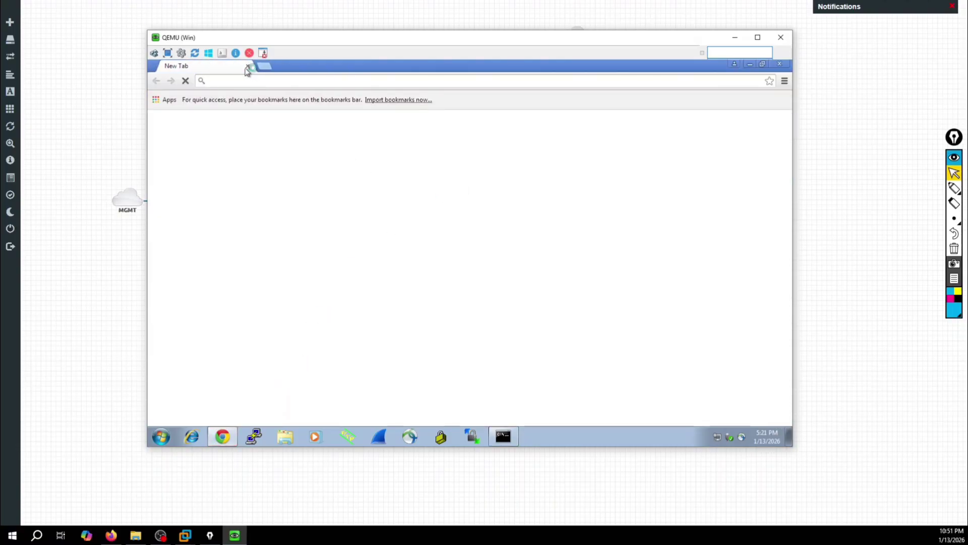
text(face)
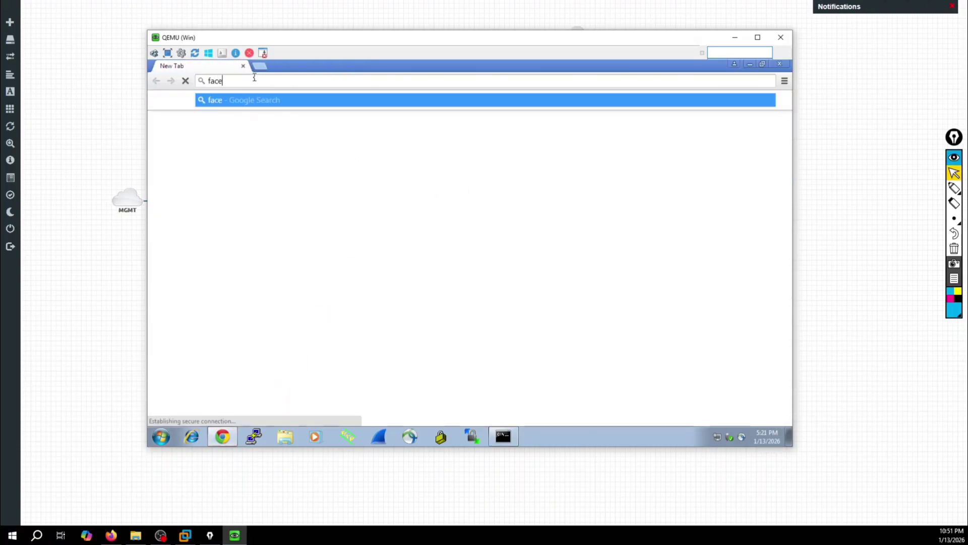
text(book)
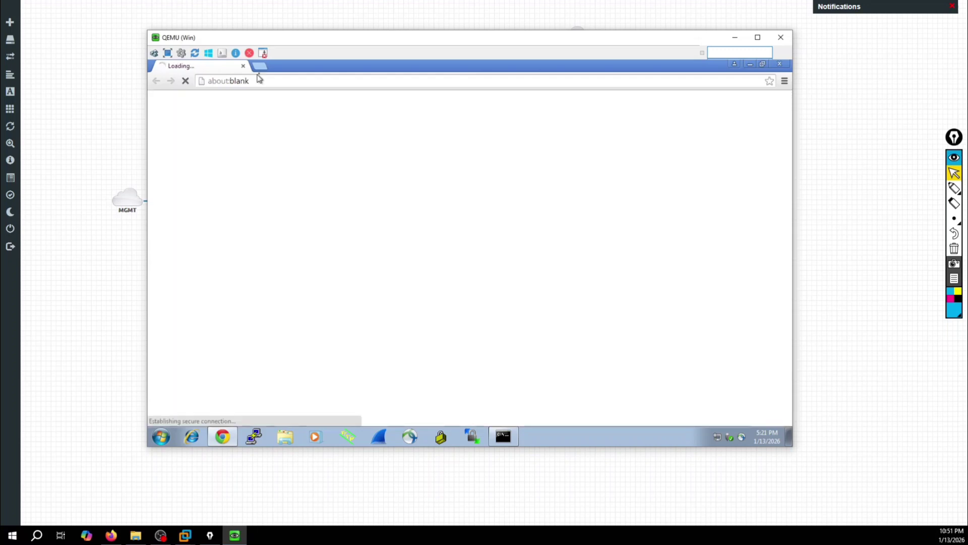
Search for amazon in a second browser tab.
click(261, 67)
text(a)
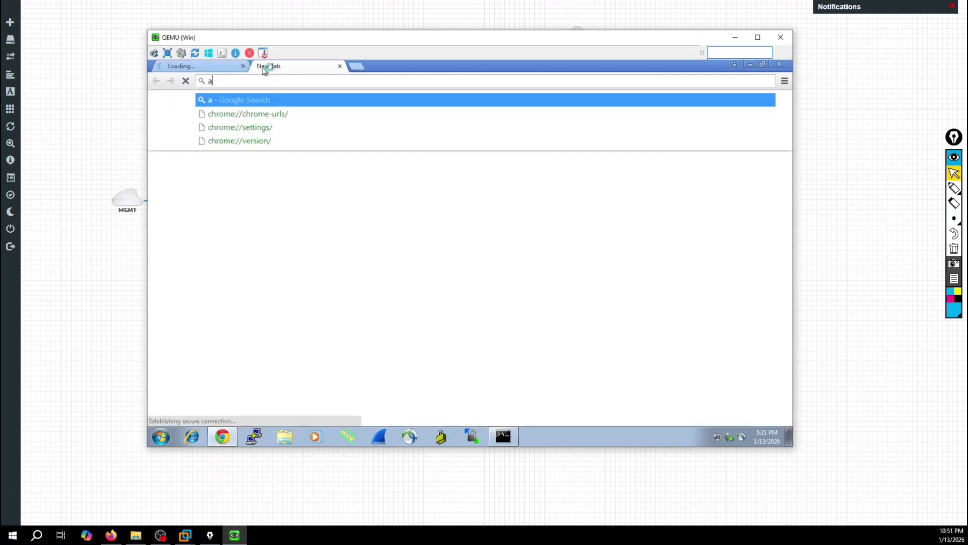
text(mozo)
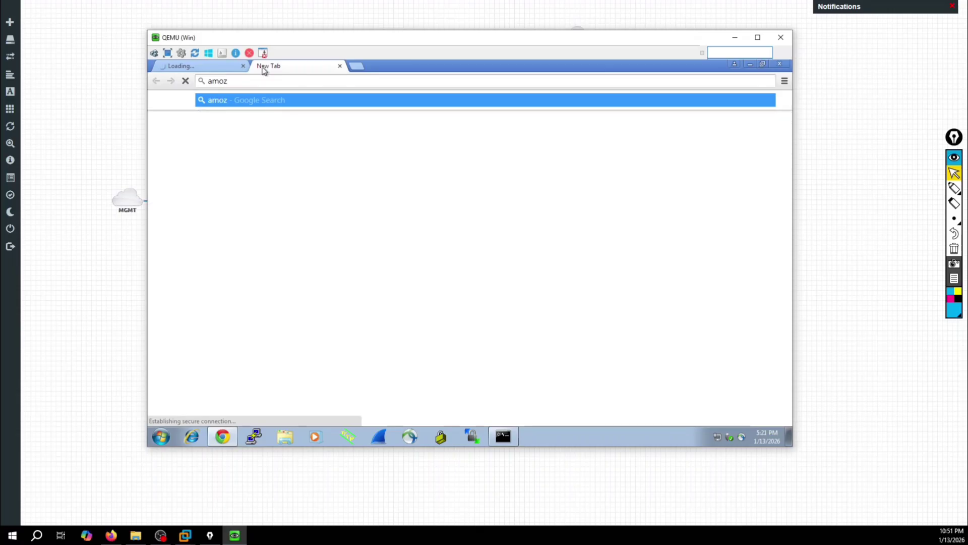
key(BackSpace)
key(BackSpace)
key(BackSpace)
text(azon)
key(Return)
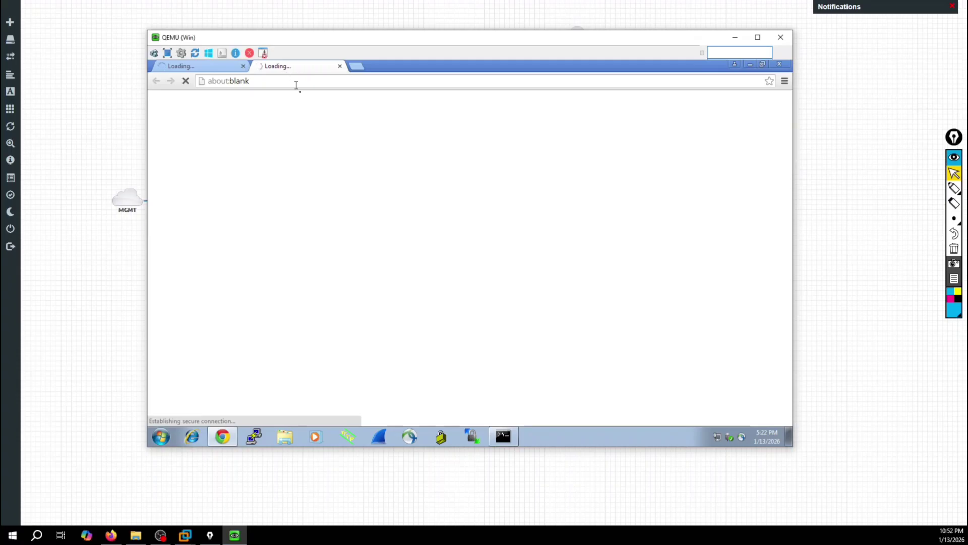
Open a fresh browser tab and close the facebook and amazon search tabs.
click(210, 71)
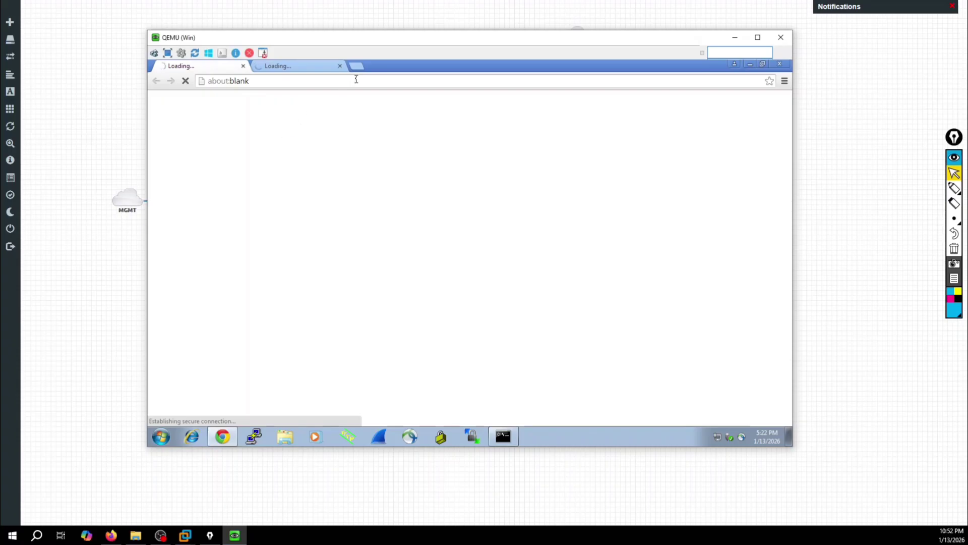
click(357, 68)
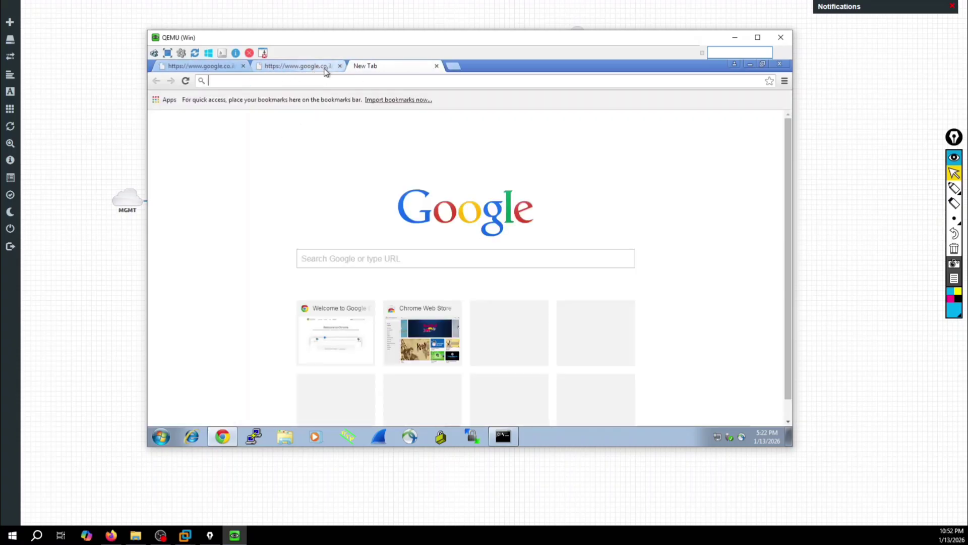
click(339, 66)
click(243, 66)
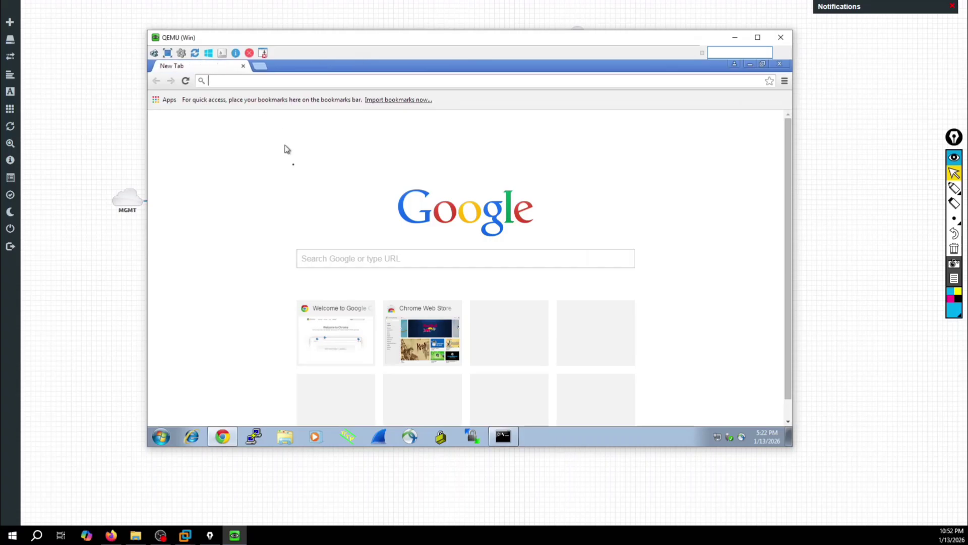
Search Google for facebook and open the "Facebook - log in or sign up" result.
click(327, 256)
text(fac)
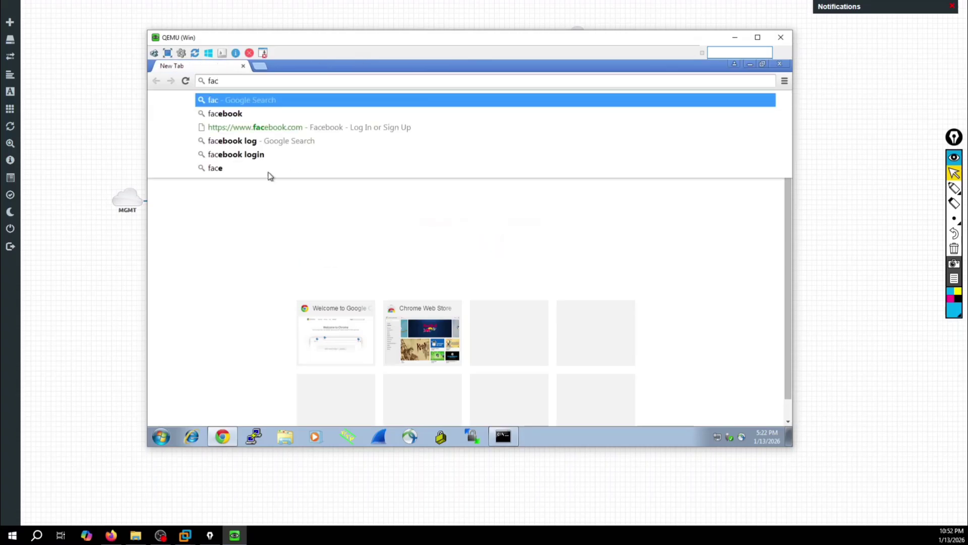
click(250, 114)
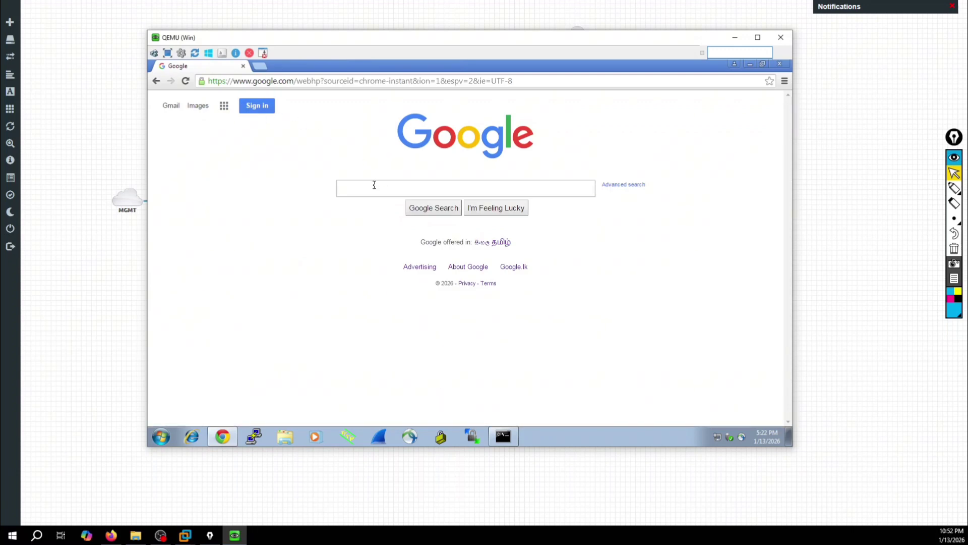
text(fac)
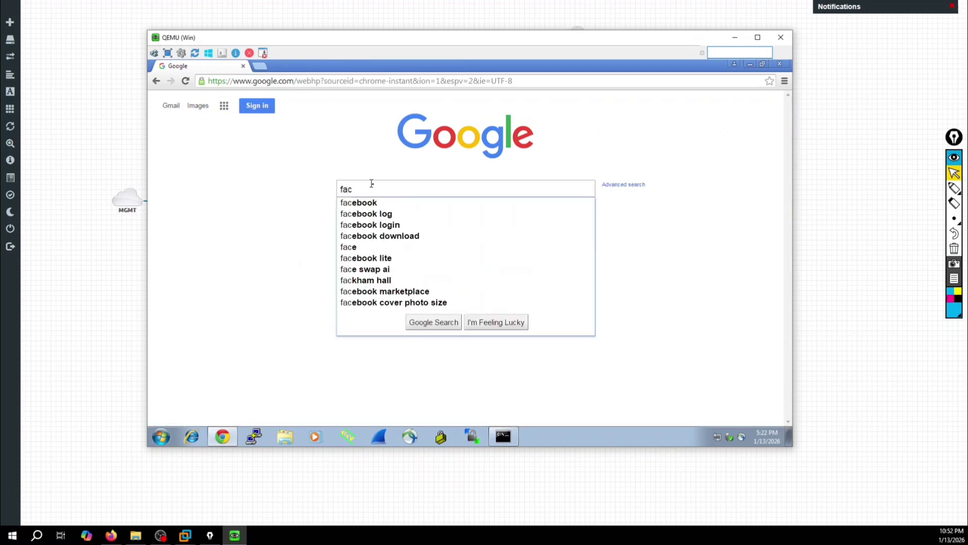
click(380, 203)
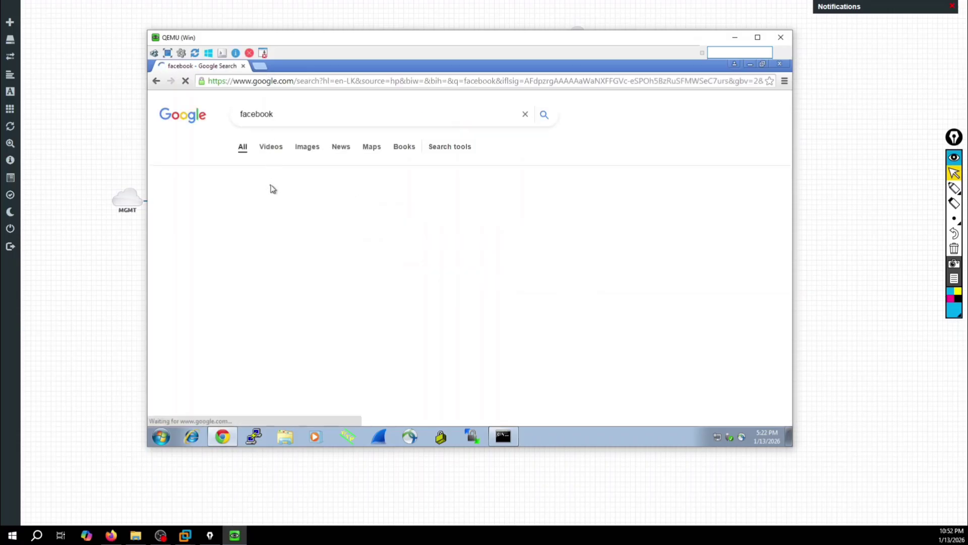
click(276, 195)
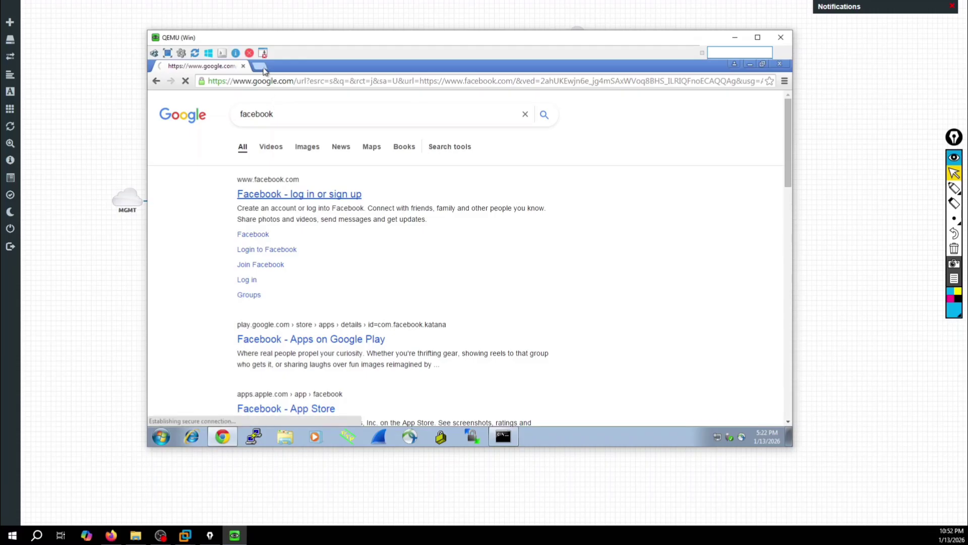
Search for netflix in a new browser tab, open the "Netflix - Watch TV Shows Online, Watch Movies Online" result and check the Facebook tab.
click(260, 67)
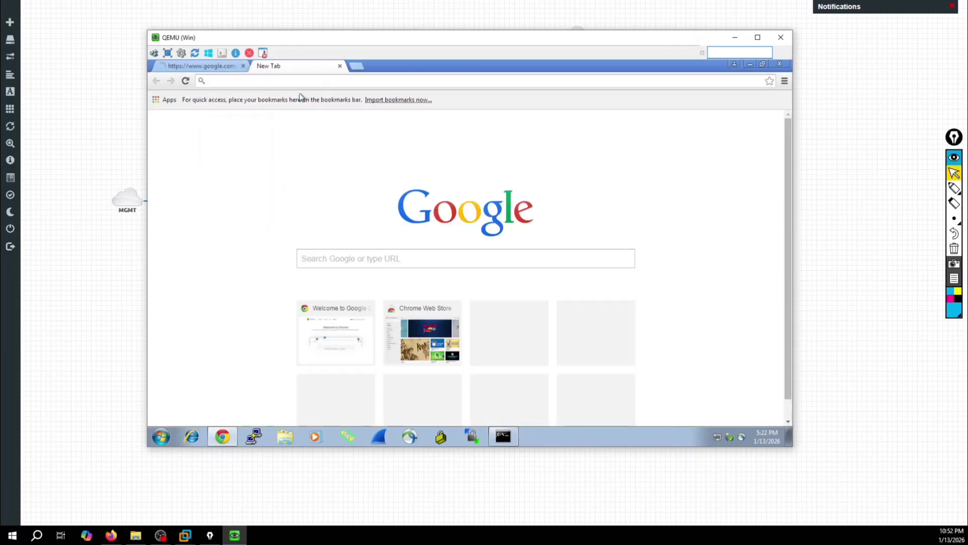
text(netflix)
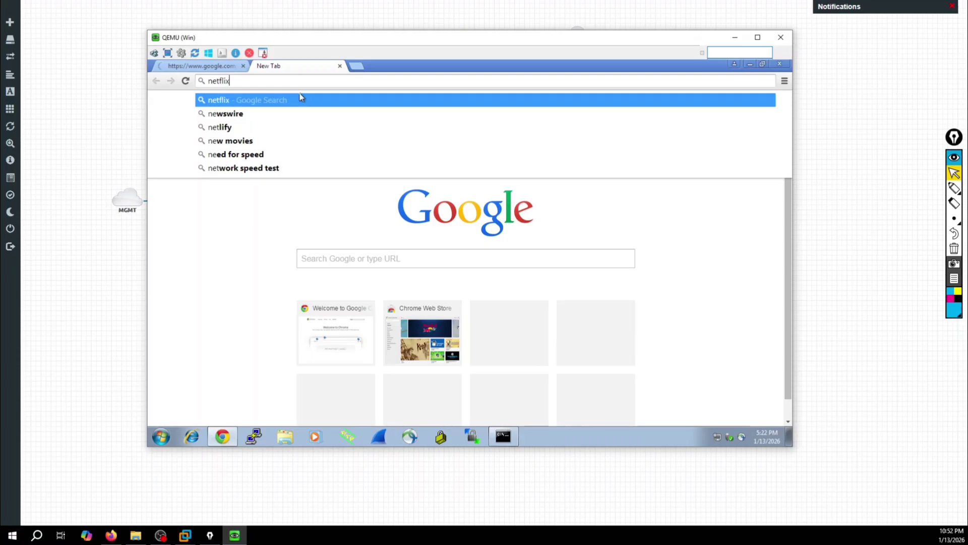
key(Return)
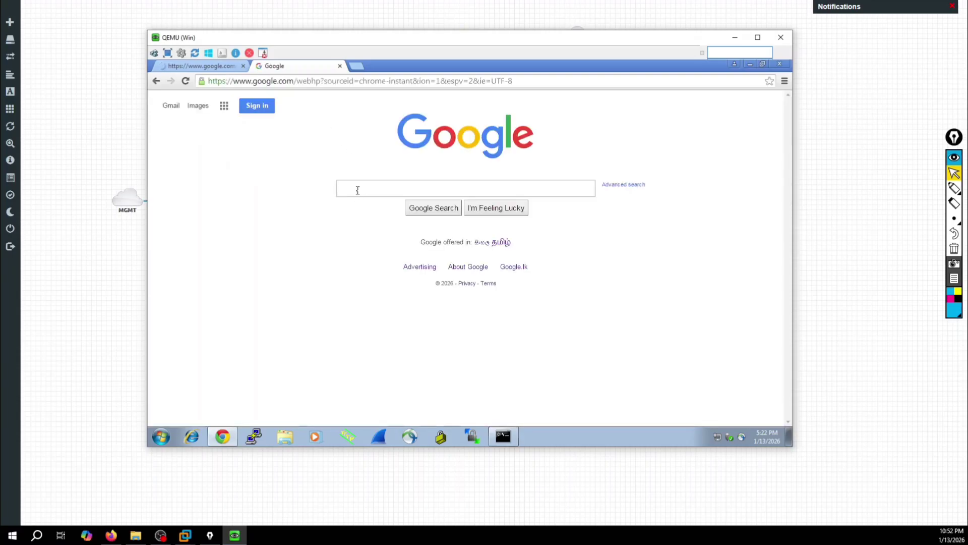
text(net)
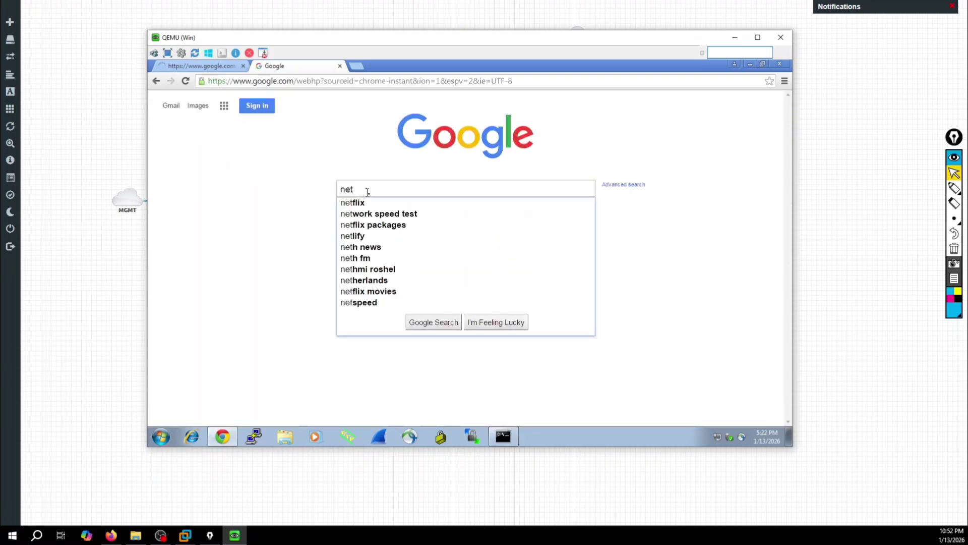
click(378, 204)
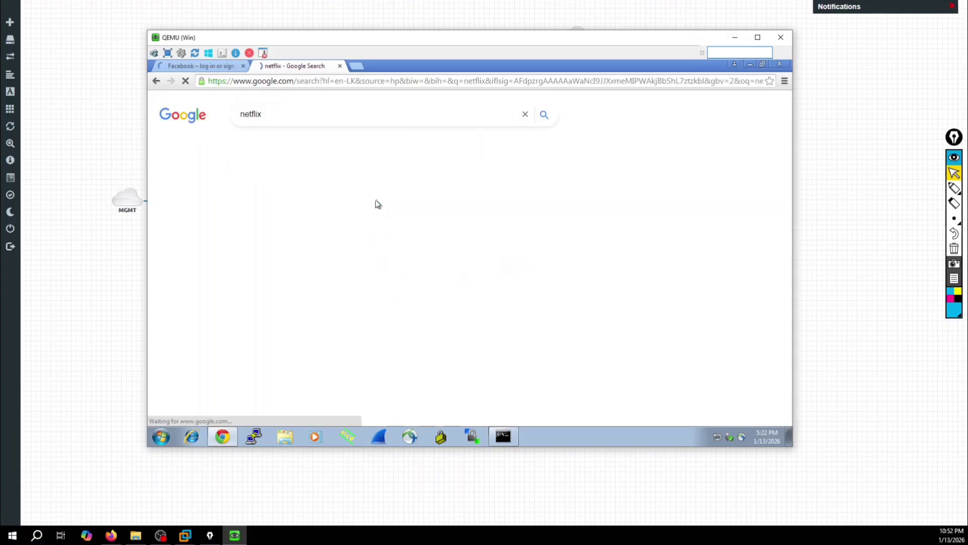
click(324, 197)
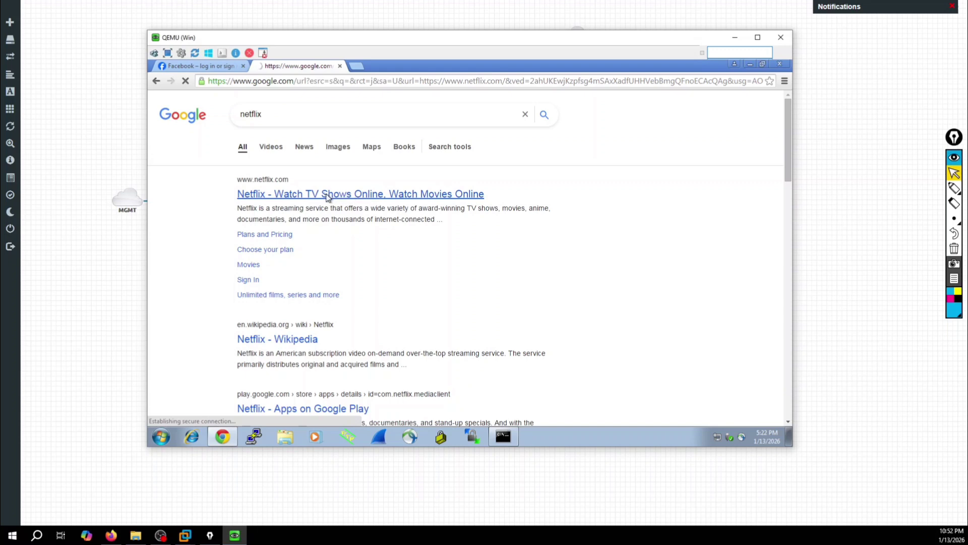
click(218, 69)
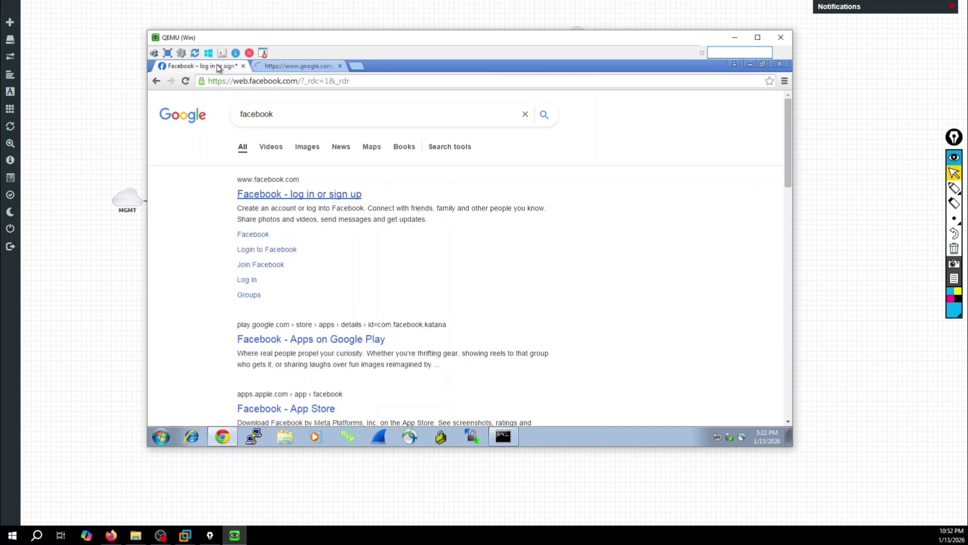
click(297, 66)
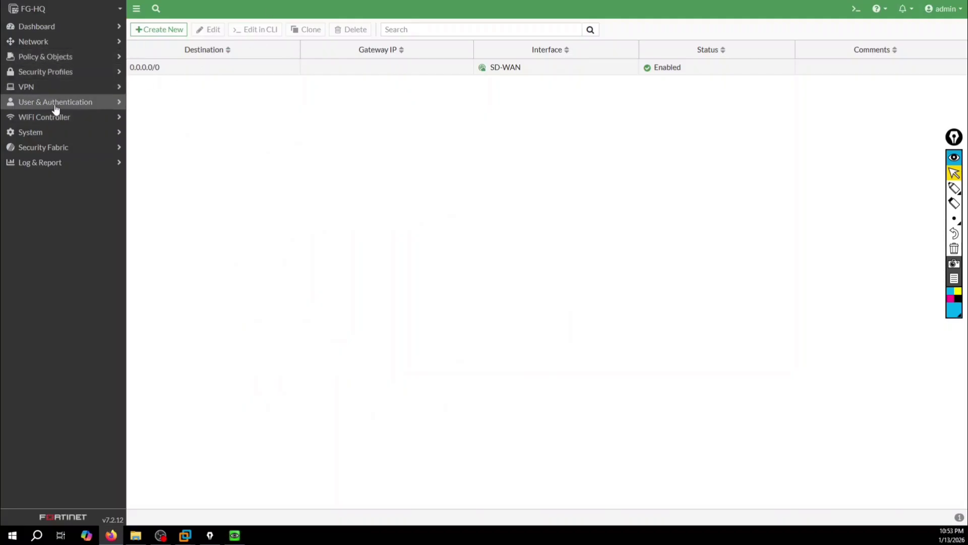
Switch to the FortiGate web interface, look over the SD-WAN page and refresh the Forward Traffic log.
click(66, 56)
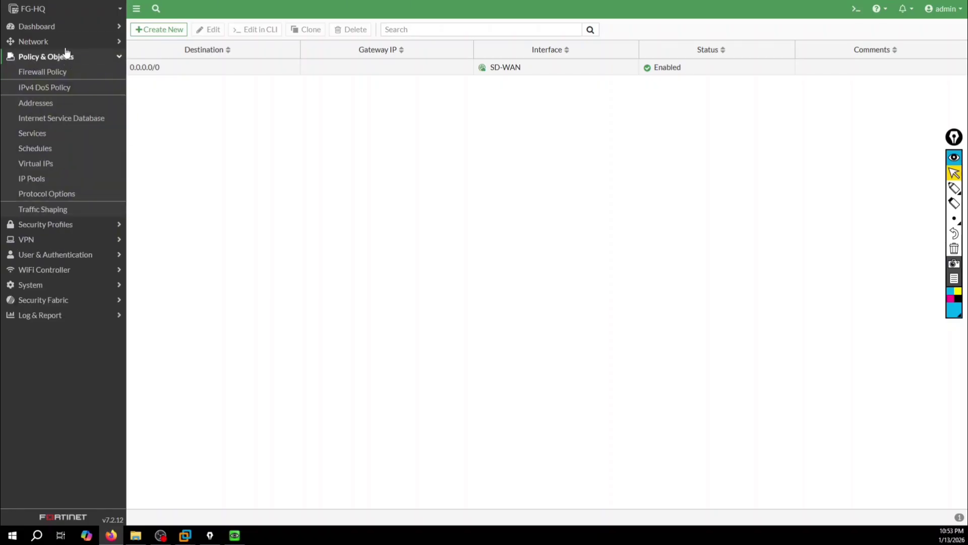
click(60, 42)
click(40, 102)
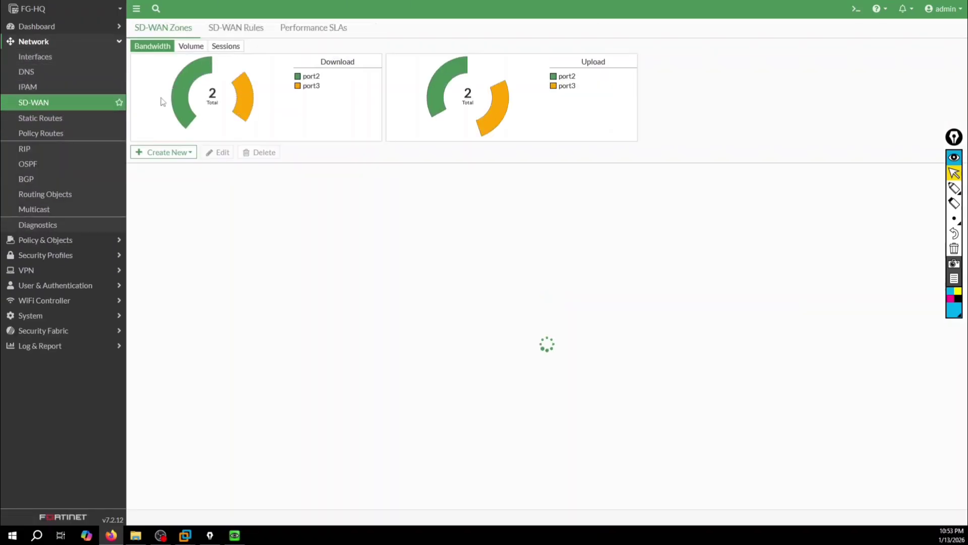
click(282, 31)
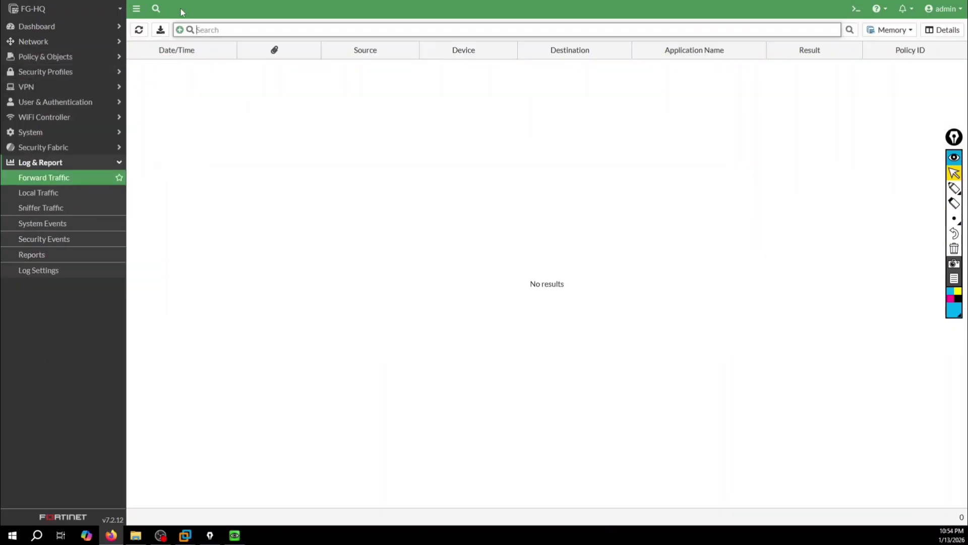
click(148, 38)
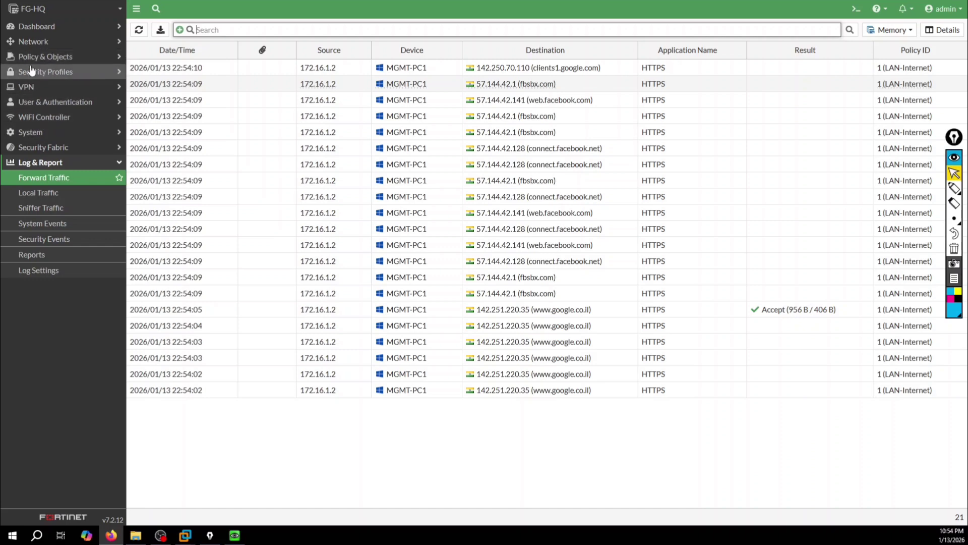
Review the SD-WAN rules and examine the G_DNS link latency for ISP1 and ISP2 in the performance SLAs.
click(34, 42)
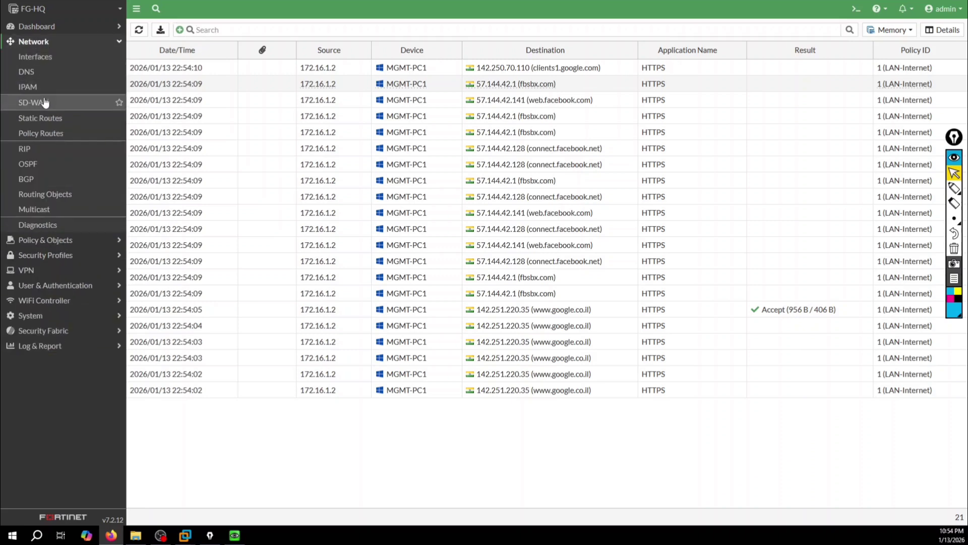
click(44, 102)
click(235, 28)
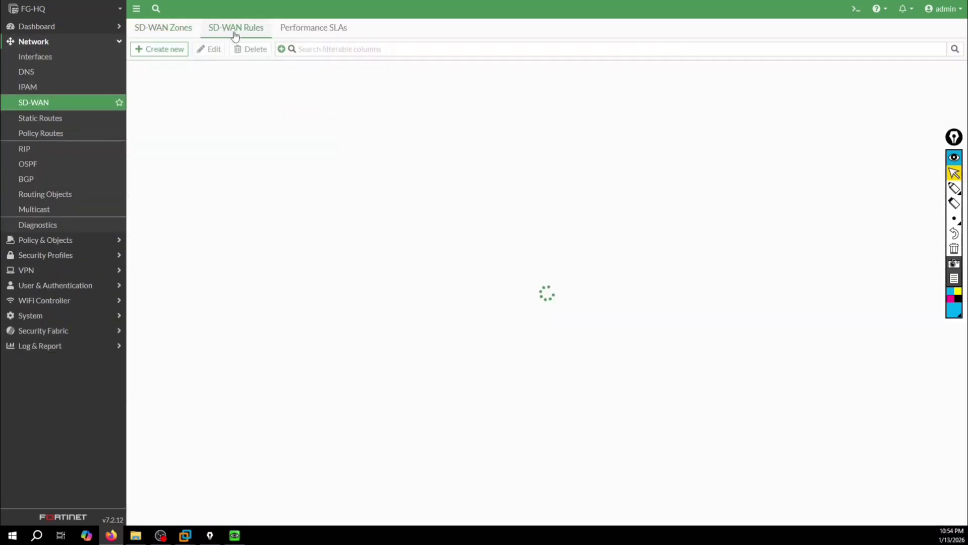
click(302, 31)
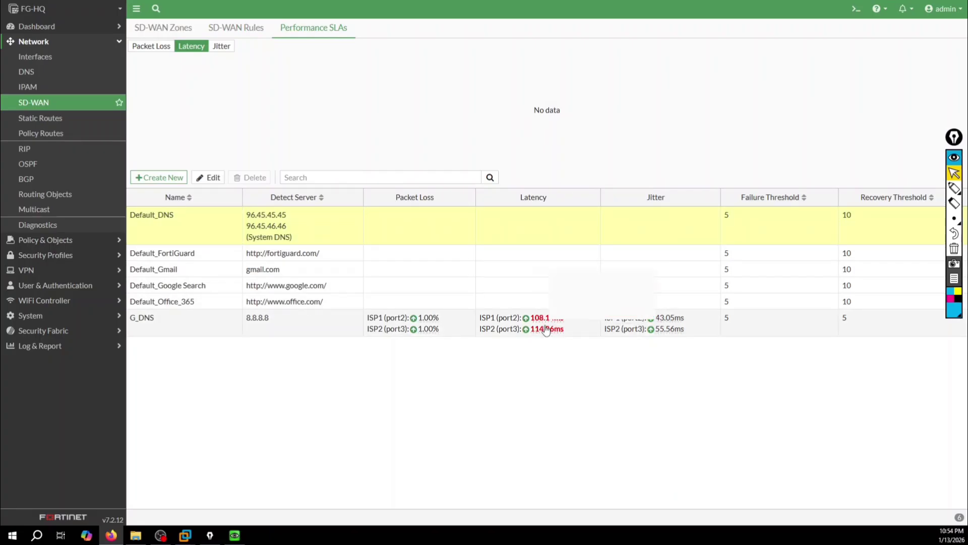
mouse_move(547, 329)
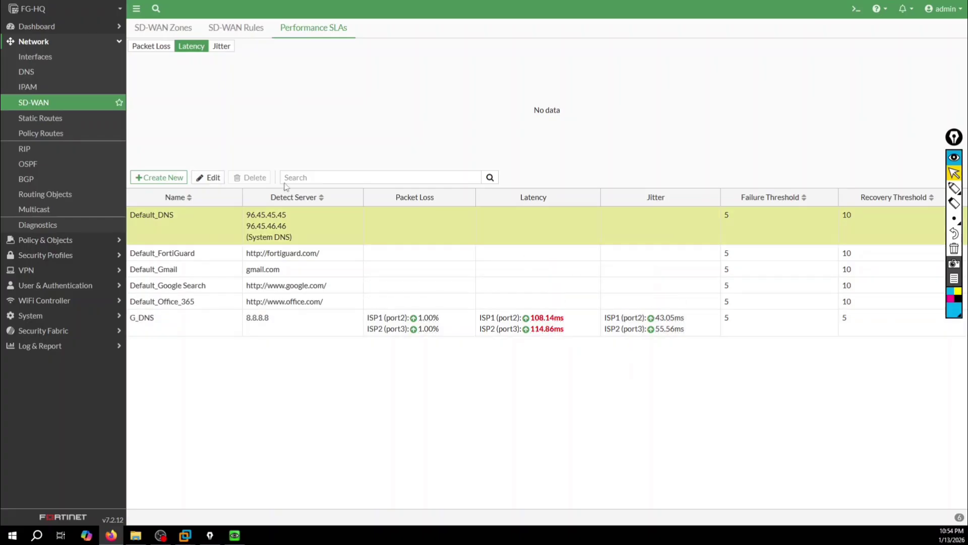
Inspect the settings of the Default_DNS and G_DNS performance SLAs and leave both without saving.
click(213, 178)
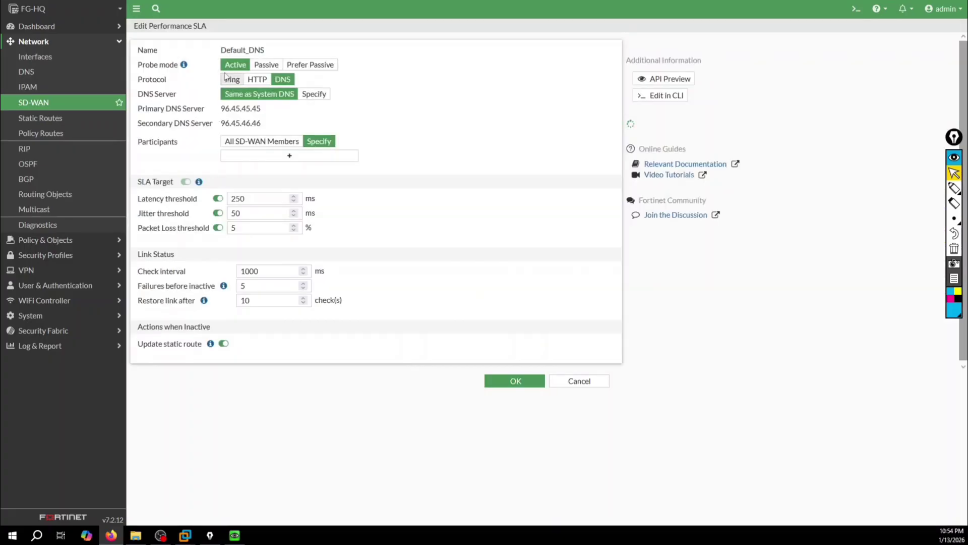
click(570, 384)
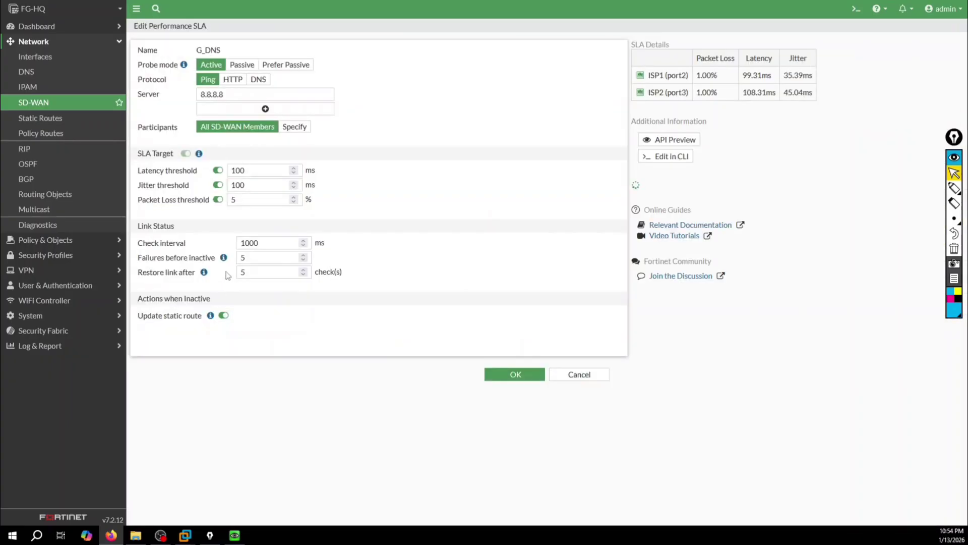
click(555, 387)
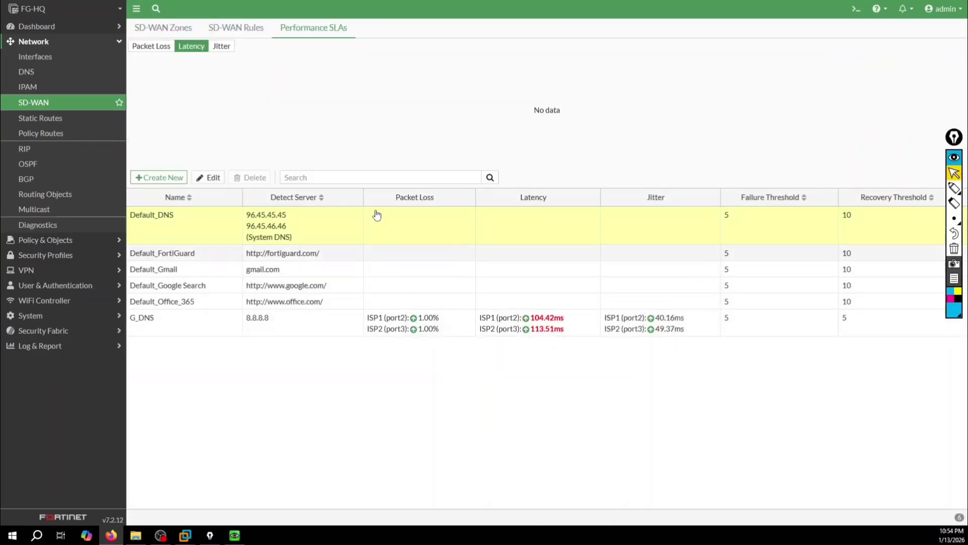
Display the latency graph of the G_DNS performance SLA for port2 and port3.
click(259, 318)
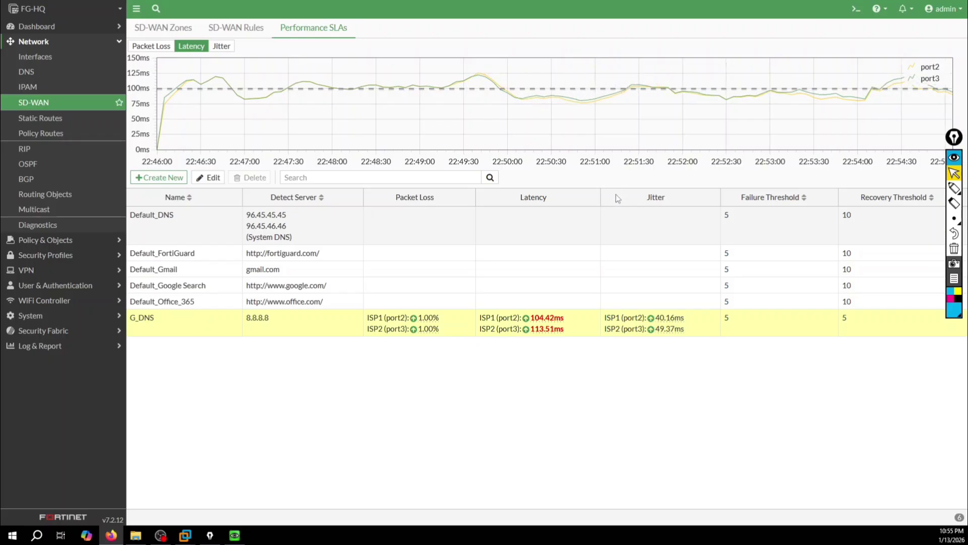
right_click(273, 242)
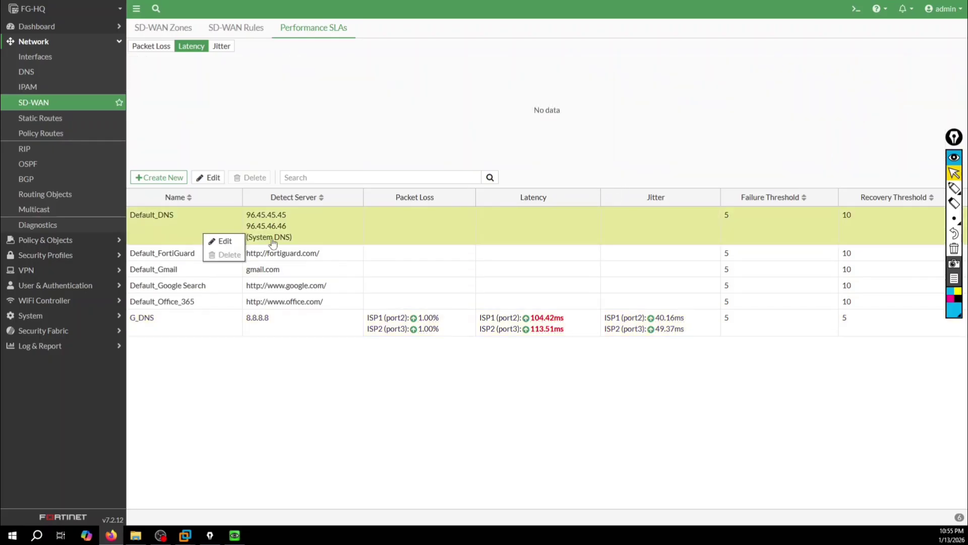
right_click(168, 230)
click(240, 354)
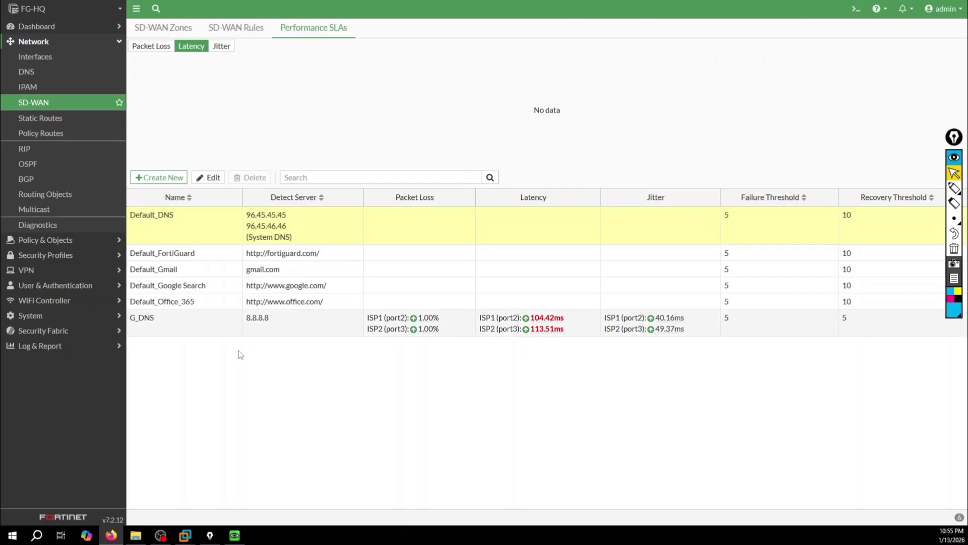
click(193, 323)
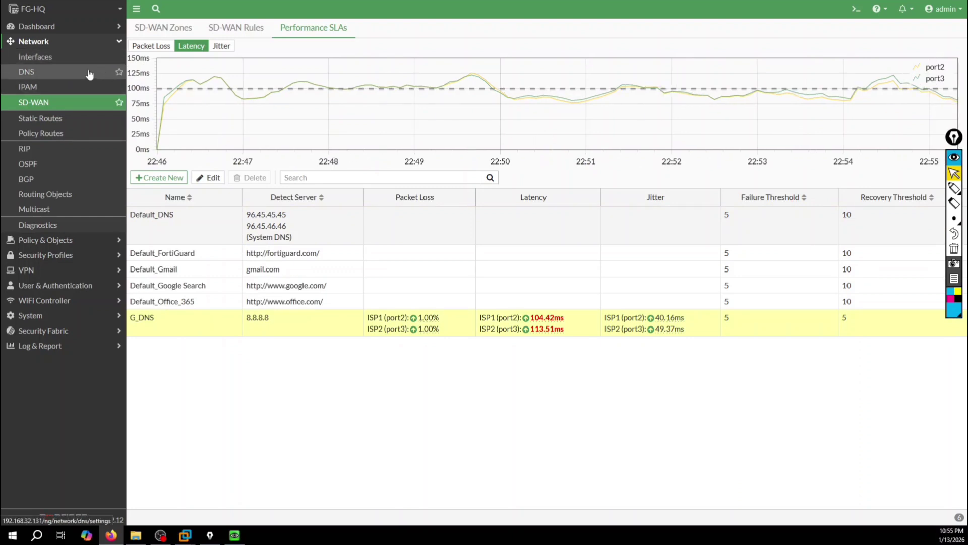
Show the FortiGate interface list and start a continuous ping to 8.8.8.8 from the Windows client's command prompt.
click(52, 58)
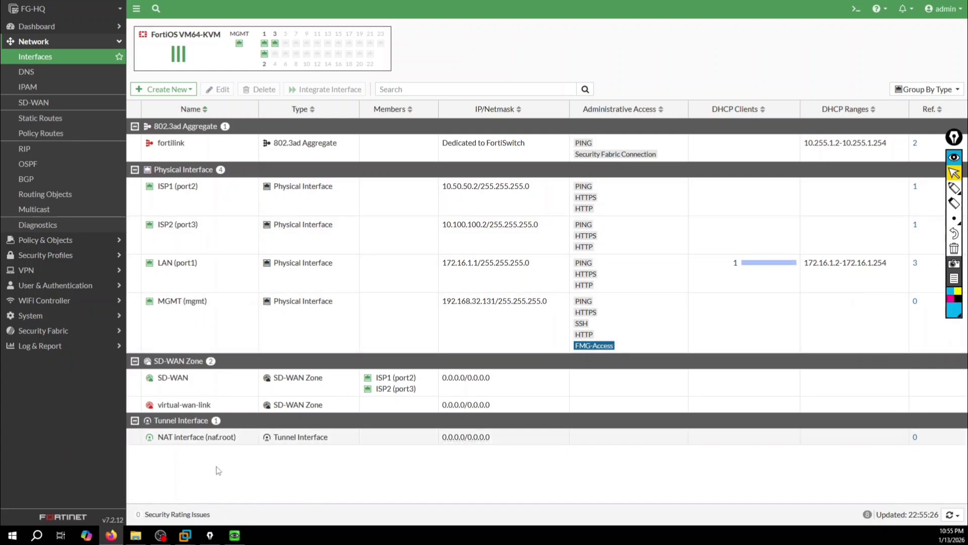
key(alt+Tab)
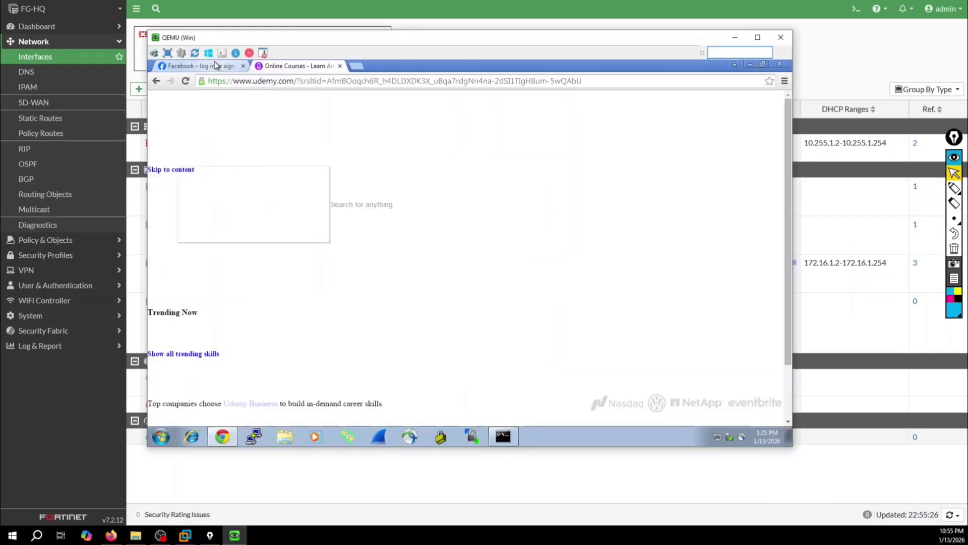
click(502, 436)
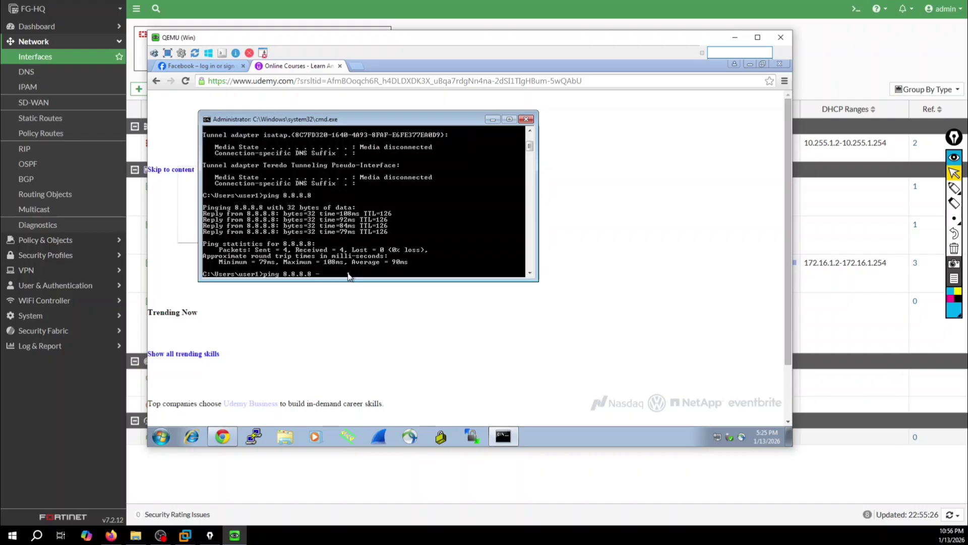
key(Return)
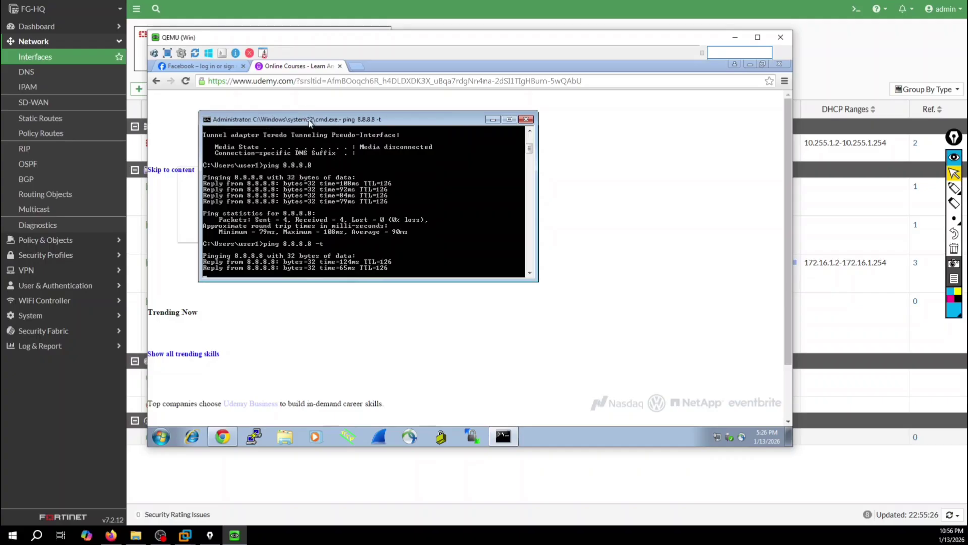
drag(306, 119, 472, 124)
Disable the ISP1 (port2) interface on the FortiGate.
click(415, 28)
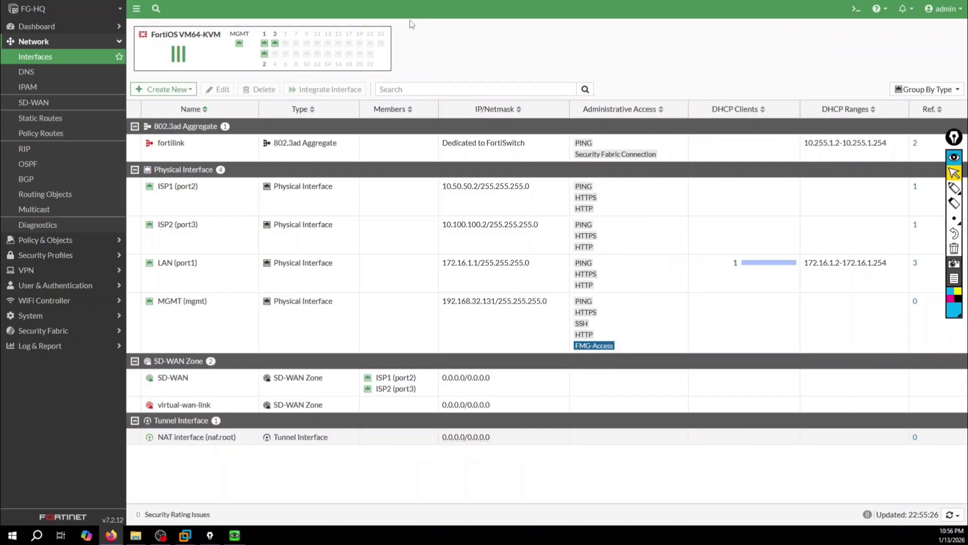
right_click(212, 196)
mouse_move(212, 198)
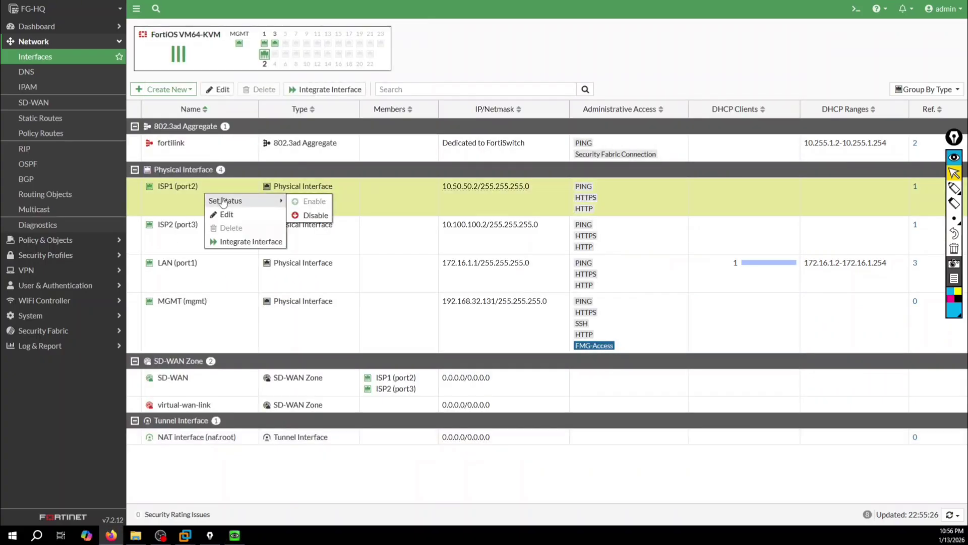
click(306, 217)
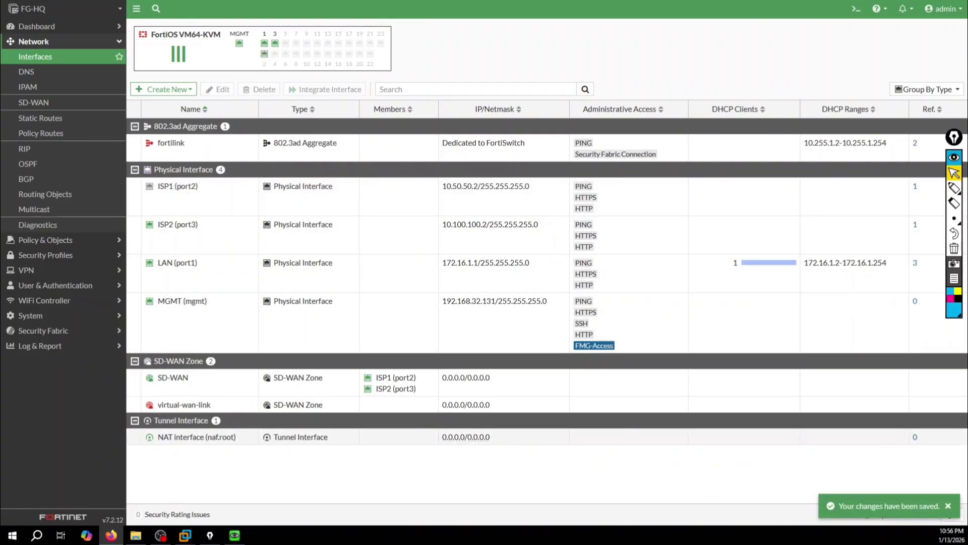
Check the continuous ping to 8.8.8.8 on the Windows client and close its command prompt and console window.
key(alt+Tab)
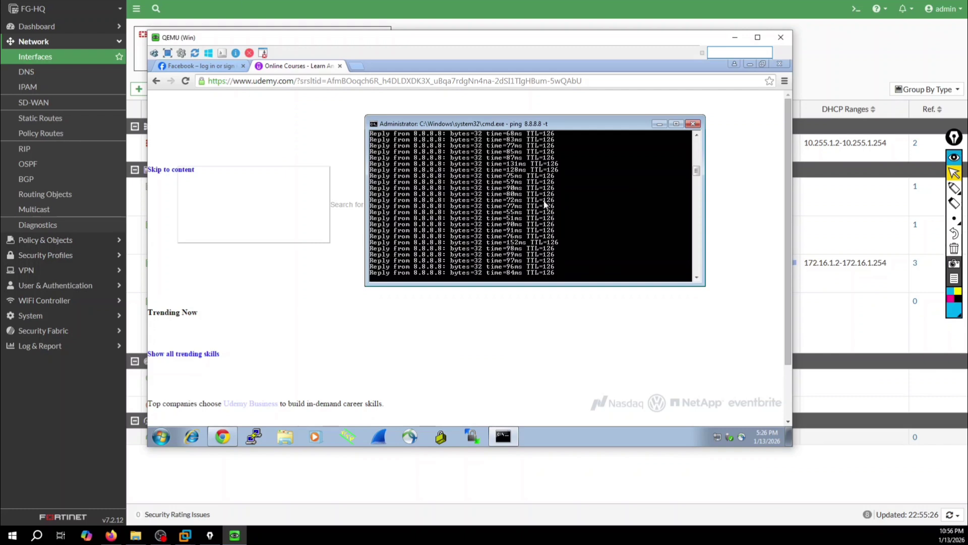
click(693, 123)
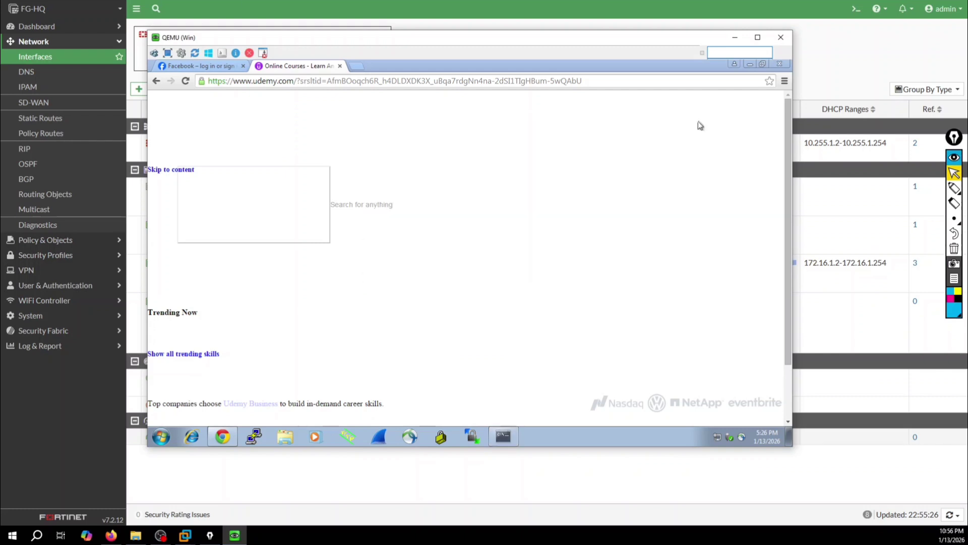
click(780, 37)
Re-enable the ISP1 (port2) interface on the FortiGate.
right_click(218, 201)
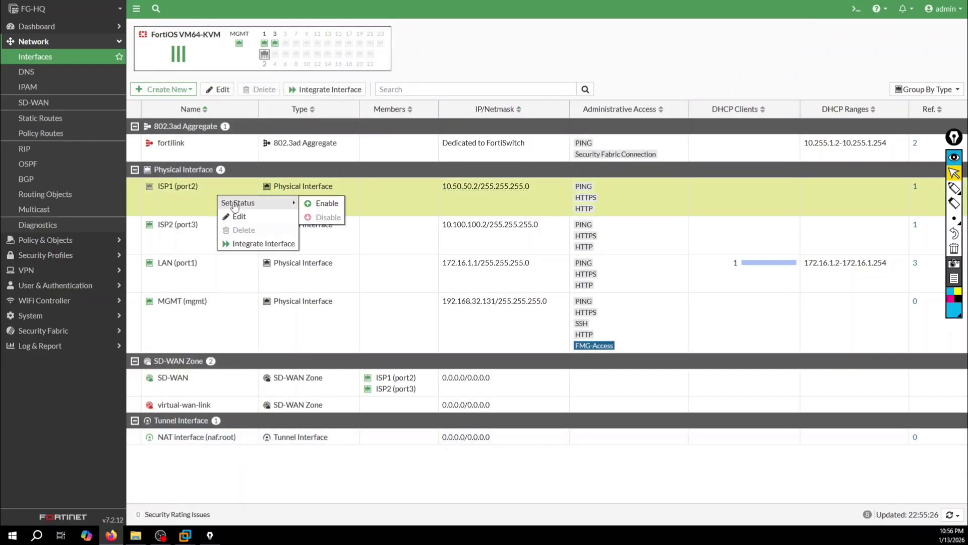
click(300, 202)
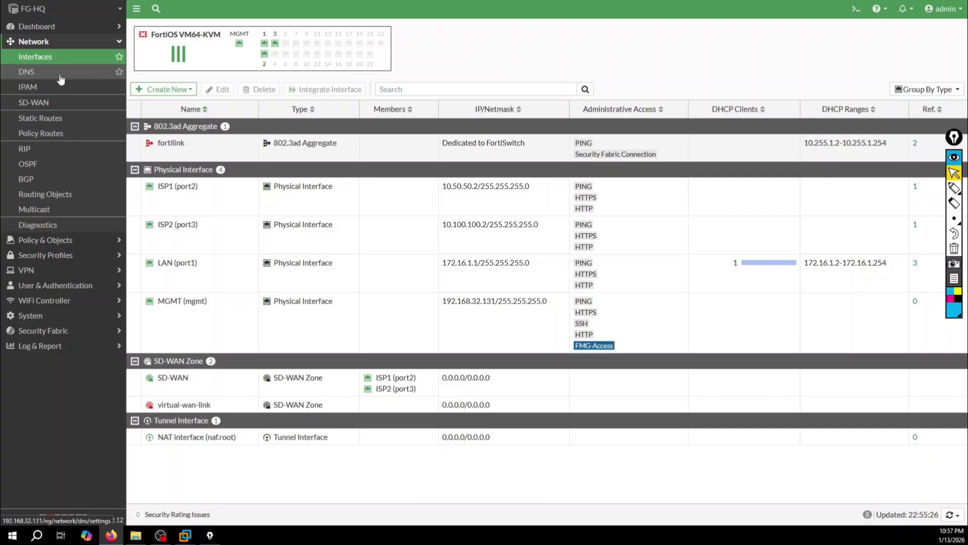
Examine the member selection in the SD-WAN rules and return to the lab topology.
click(65, 104)
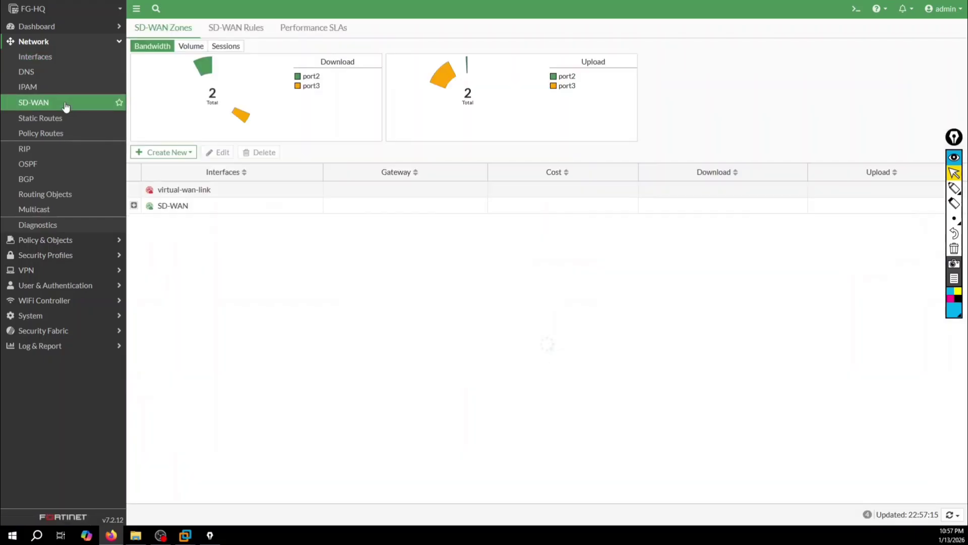
click(237, 28)
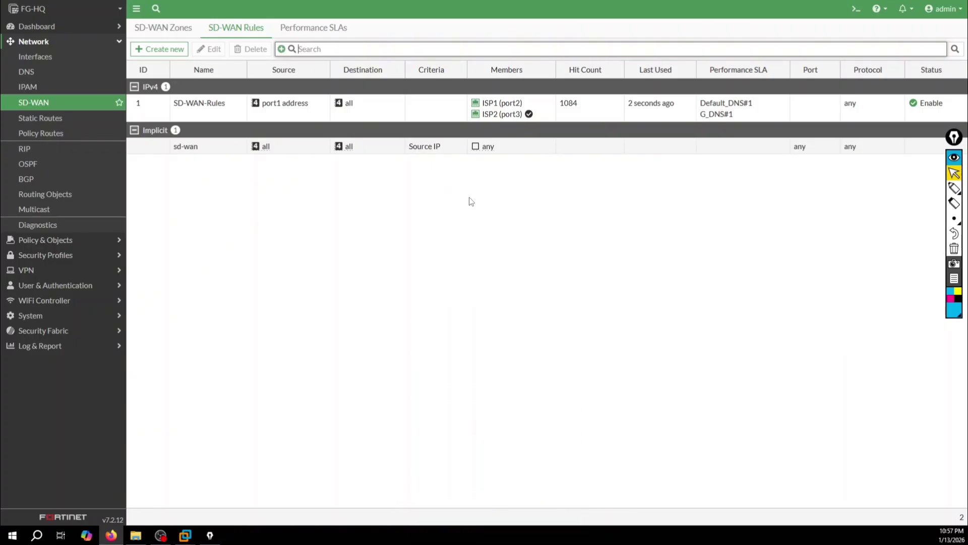
key(ctrl+Tab)
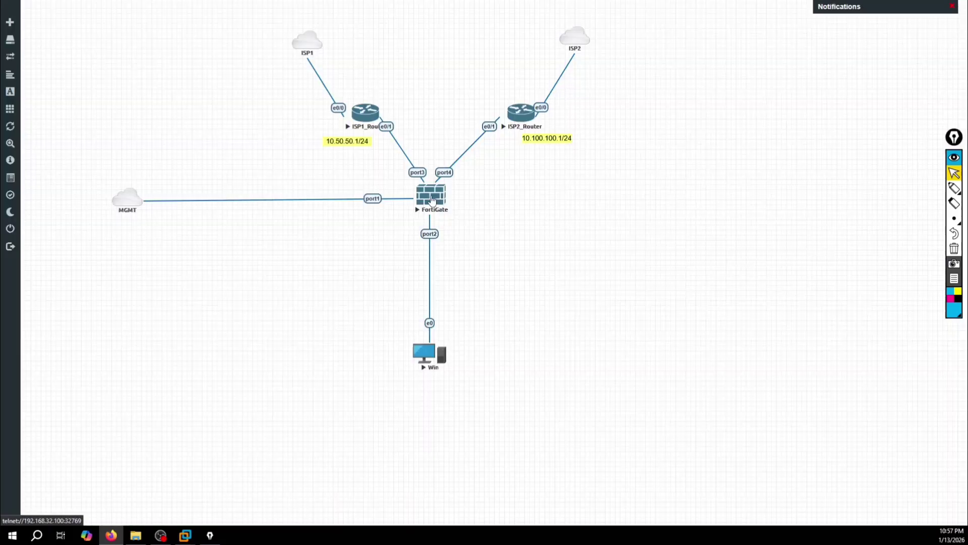